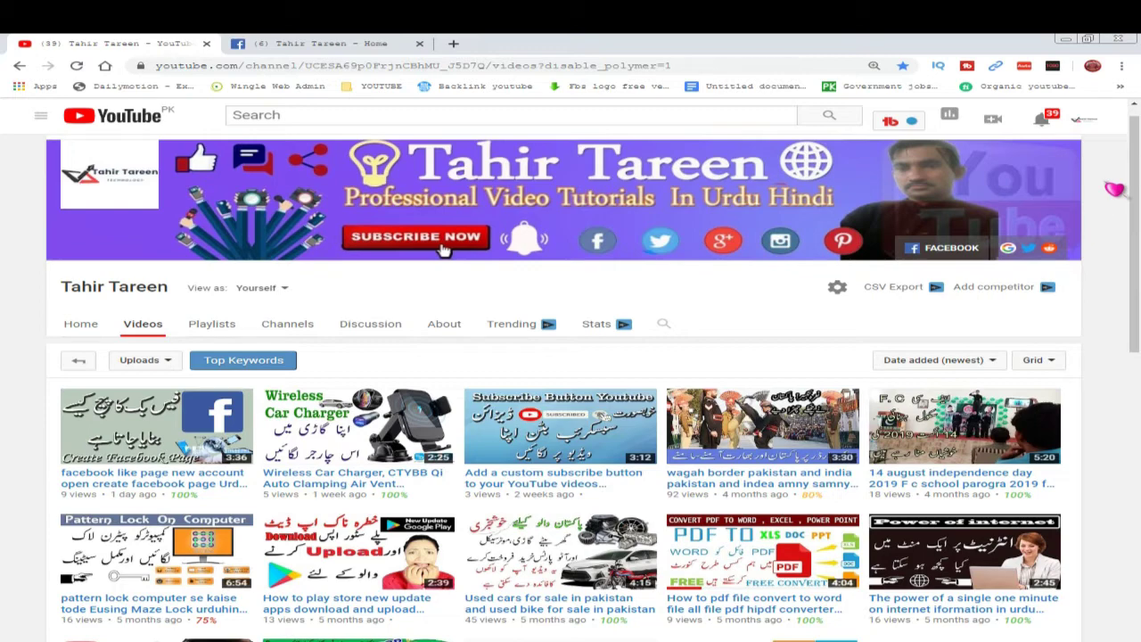
- Switch from the YouTube channel's videos tab to the Facebook page tab
{"action": "key", "text": "ctrl+Tab"}
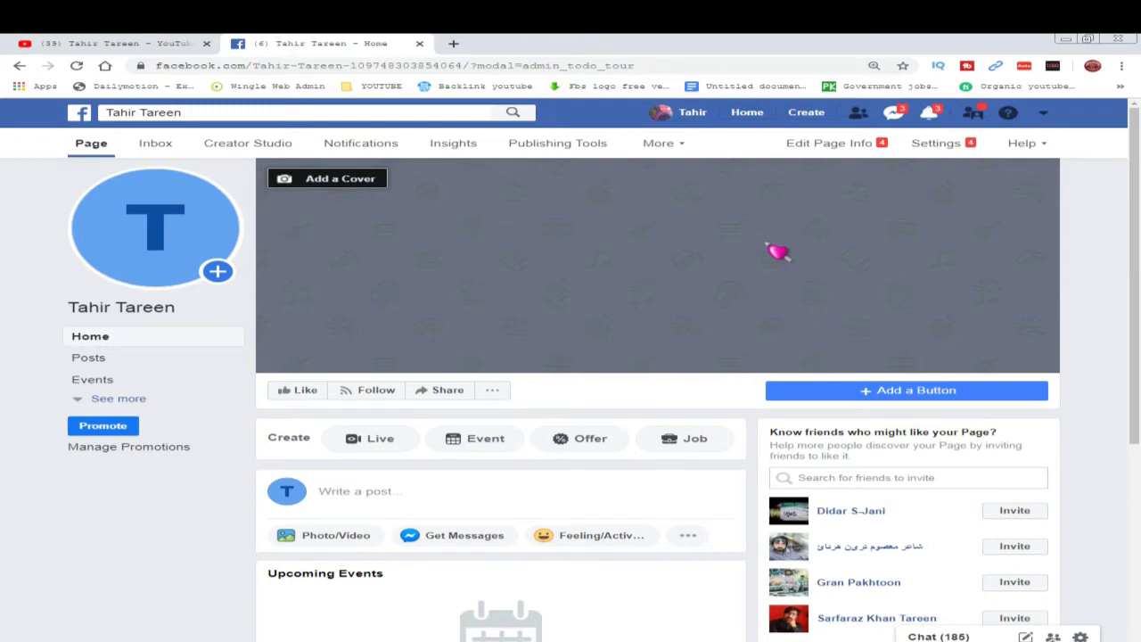
- Look over the Facebook page's blank profile picture, then bring up the empty Photoshop workspace
{"action": "mouse_move", "coordinate": [161, 233]}
{"action": "mouse_move", "coordinate": [170, 214]}
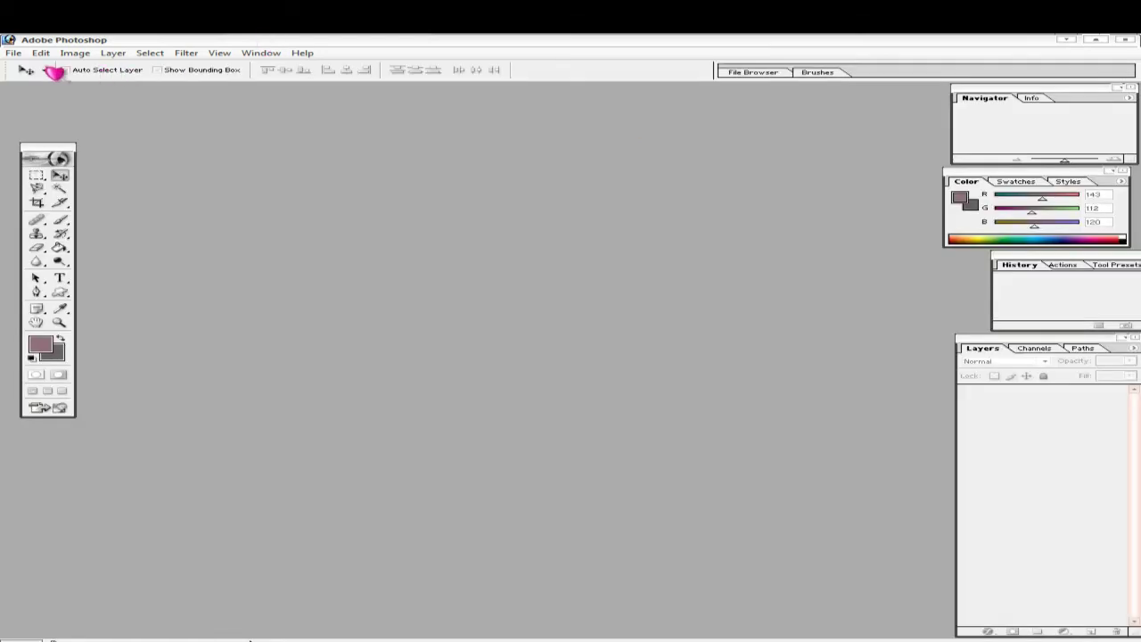
- Create Untitled-1 at 851 × 315 pixels, 900 pixels/inch, RGB Color, white contents
{"action": "left_click", "coordinate": [15, 54]}
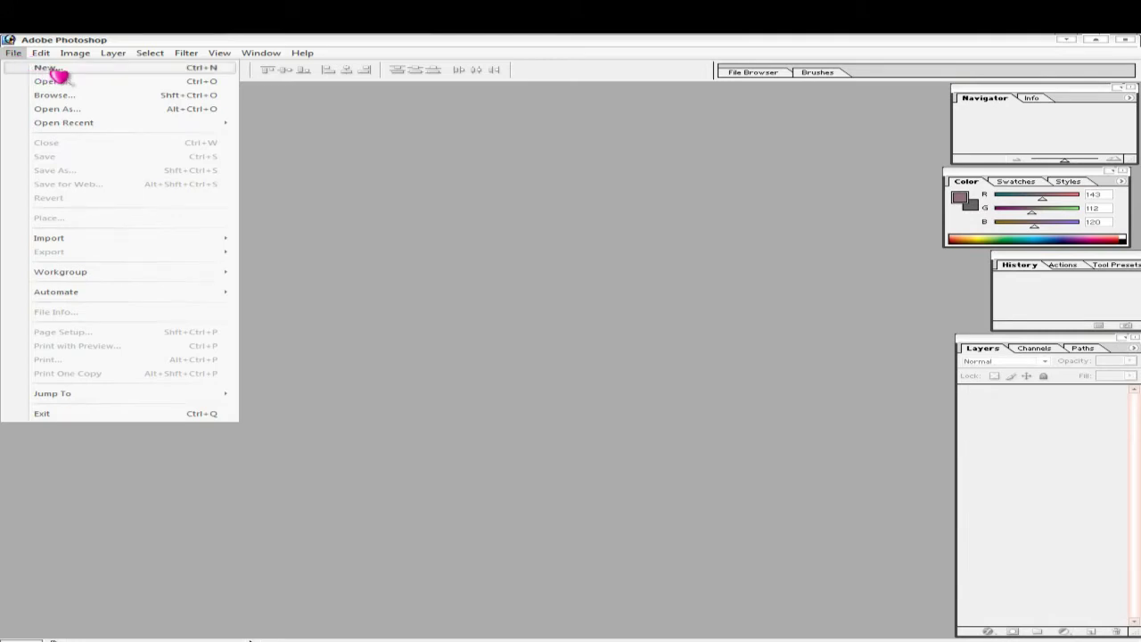
{"action": "left_click", "coordinate": [51, 69]}
{"action": "left_click", "coordinate": [474, 219]}
{"action": "key", "text": "BackSpace"}
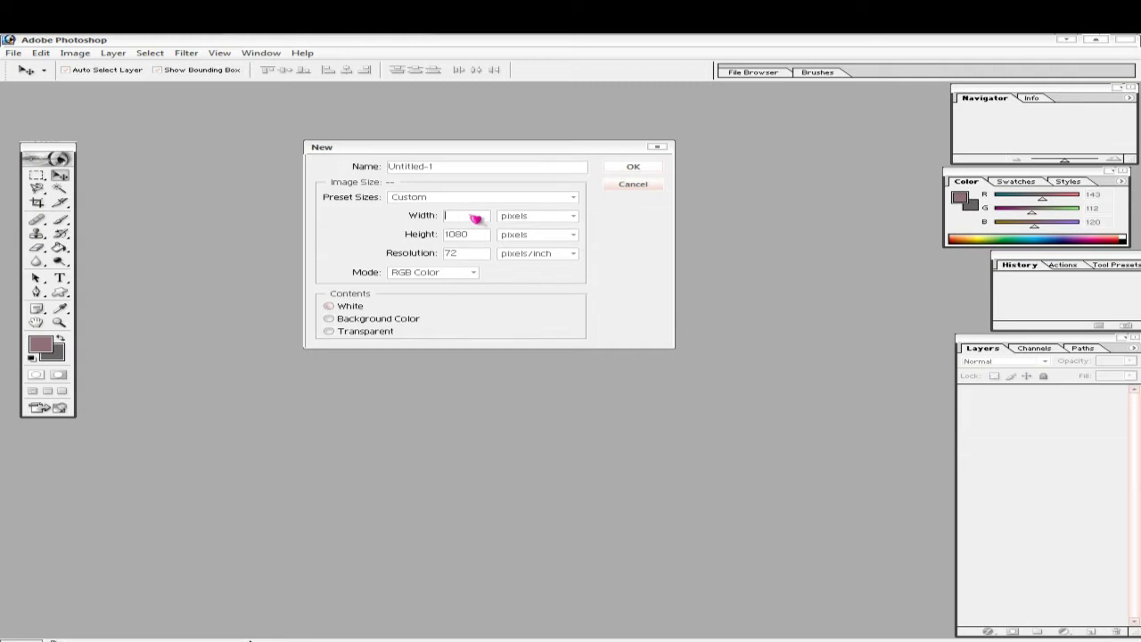
{"action": "type", "text": "851"}
{"action": "left_click", "coordinate": [467, 237]}
{"action": "type", "text": "315"}
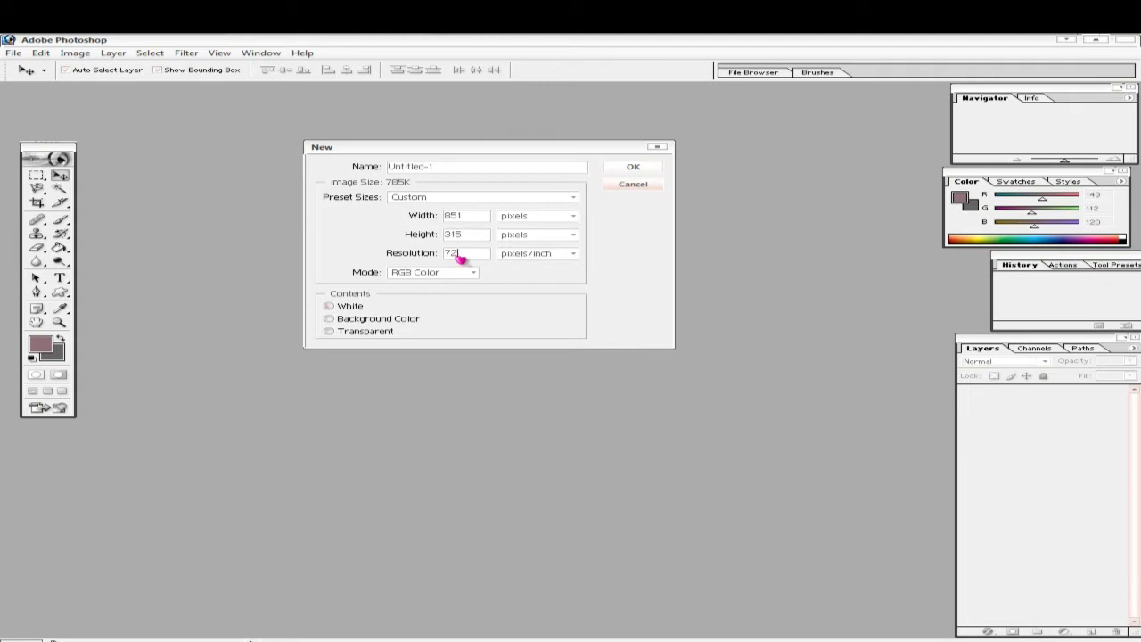
{"action": "double_click", "coordinate": [460, 258]}
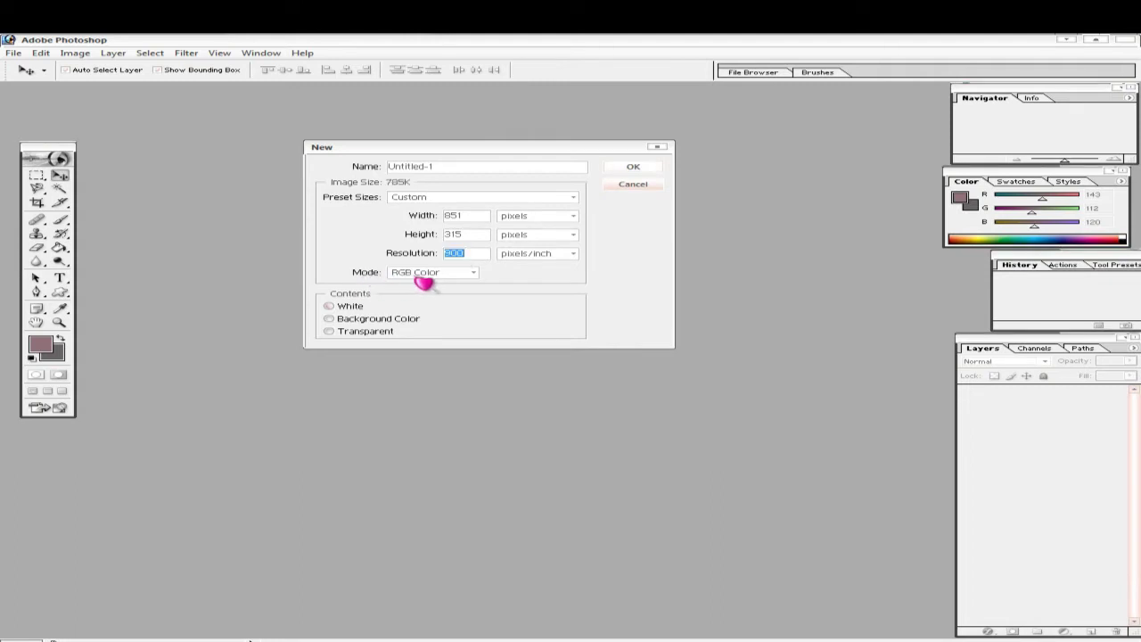
{"action": "left_click", "coordinate": [477, 275]}
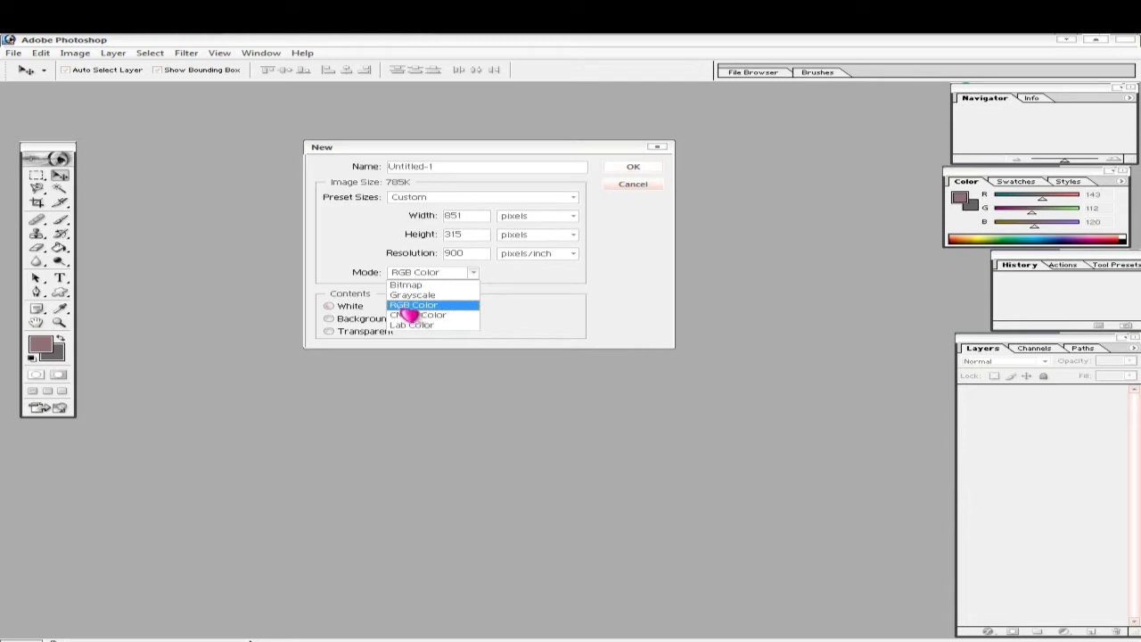
{"action": "left_click", "coordinate": [417, 307]}
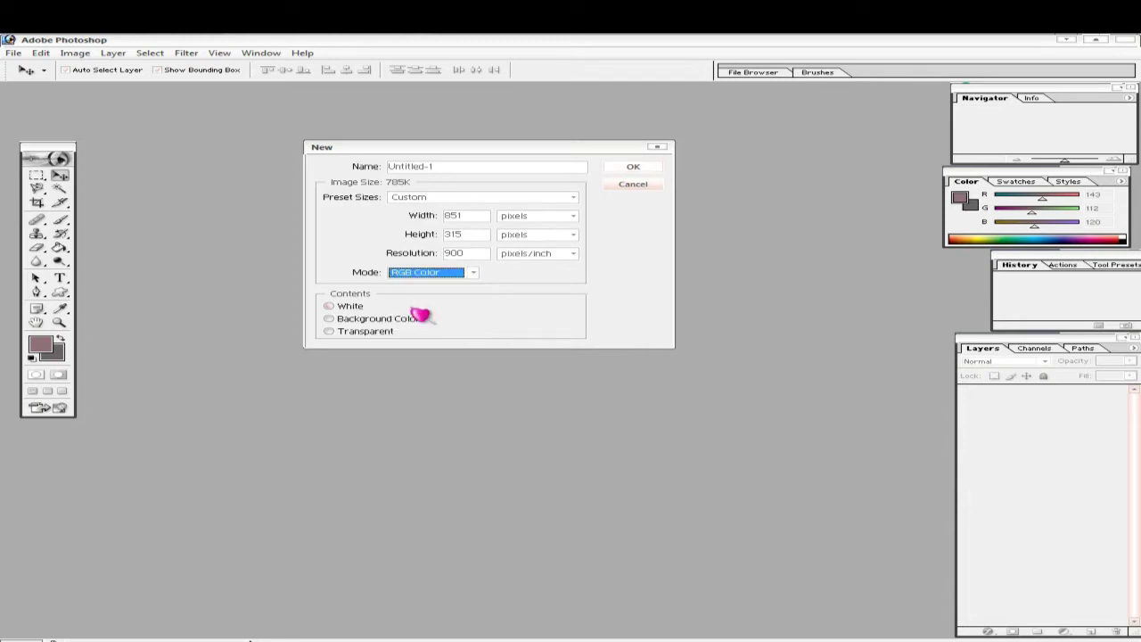
{"action": "left_click", "coordinate": [635, 167]}
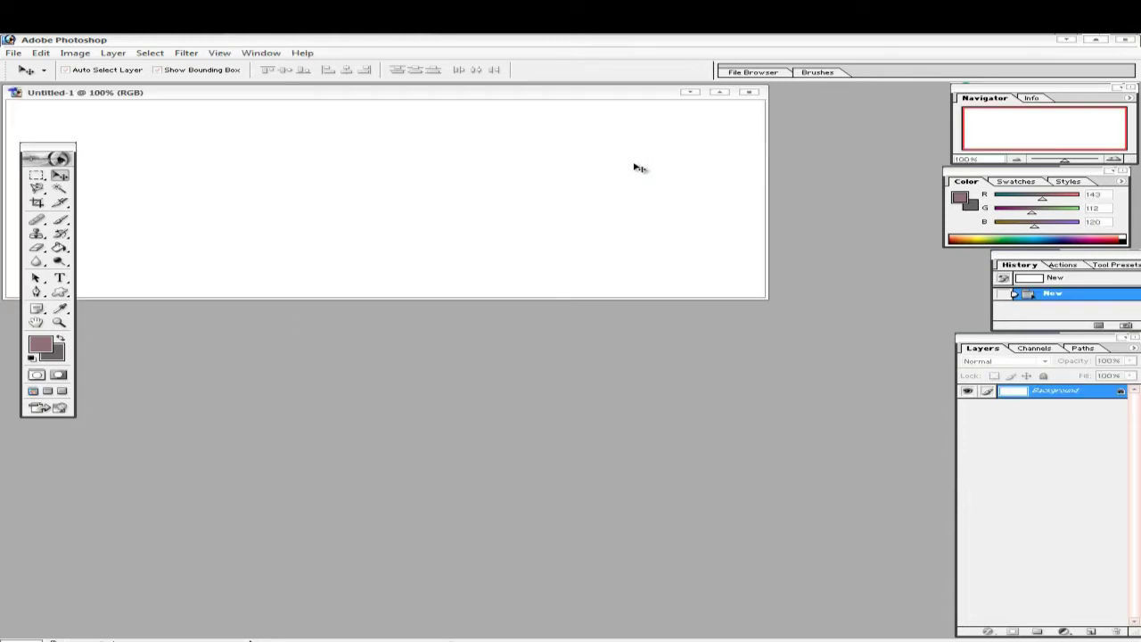
- Convert the background to Layer 0 and set the foreground colour to teal (R 71, G 140, B 142)
{"action": "key", "text": "ctrl+t"}
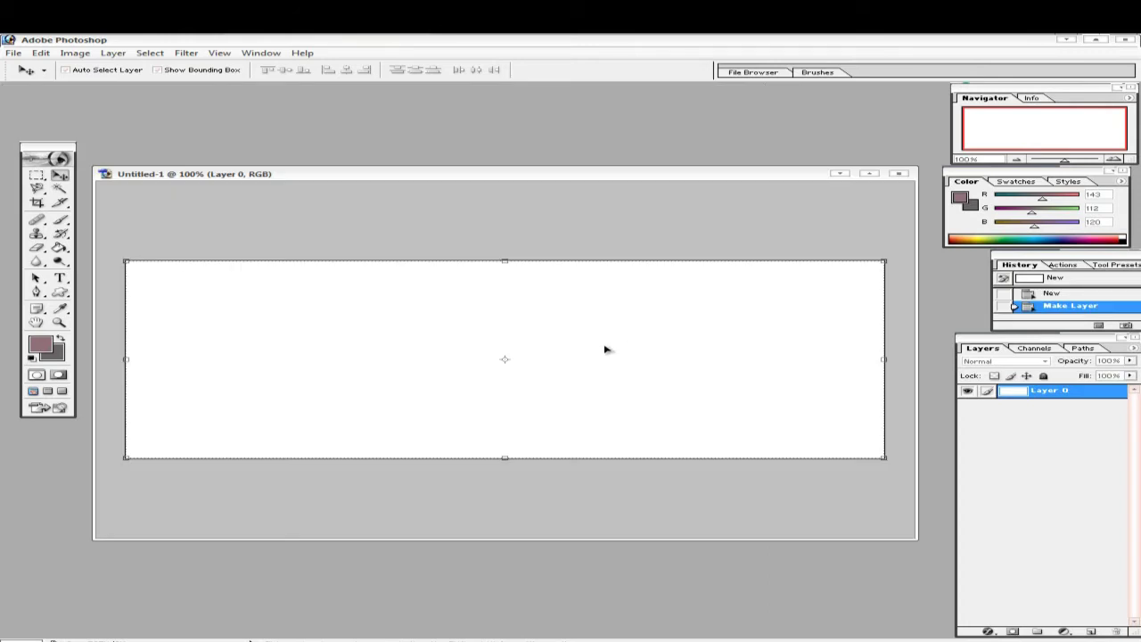
{"action": "left_click", "coordinate": [40, 345]}
{"action": "left_click", "coordinate": [681, 355]}
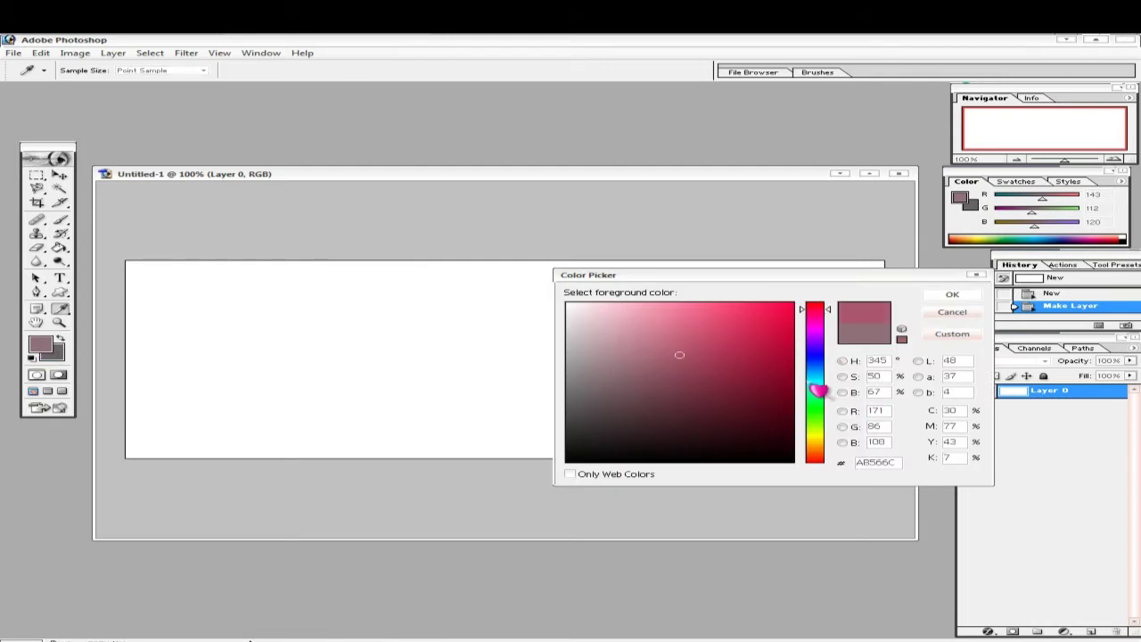
{"action": "left_click", "coordinate": [815, 382]}
{"action": "left_click", "coordinate": [672, 339]}
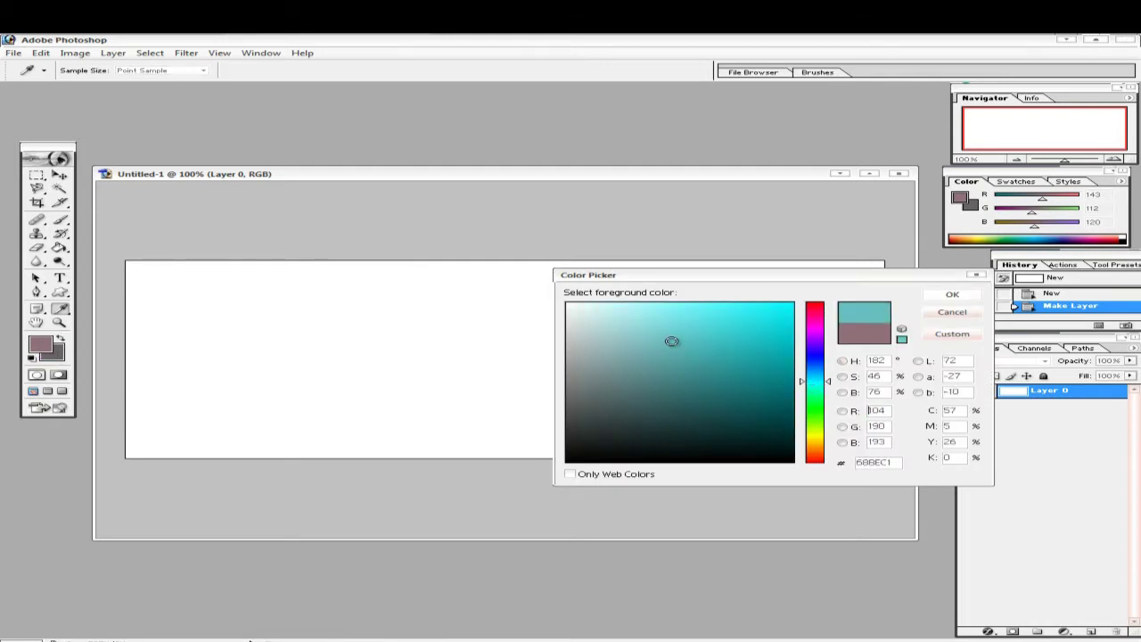
{"action": "left_click", "coordinate": [623, 337]}
{"action": "left_click", "coordinate": [633, 330]}
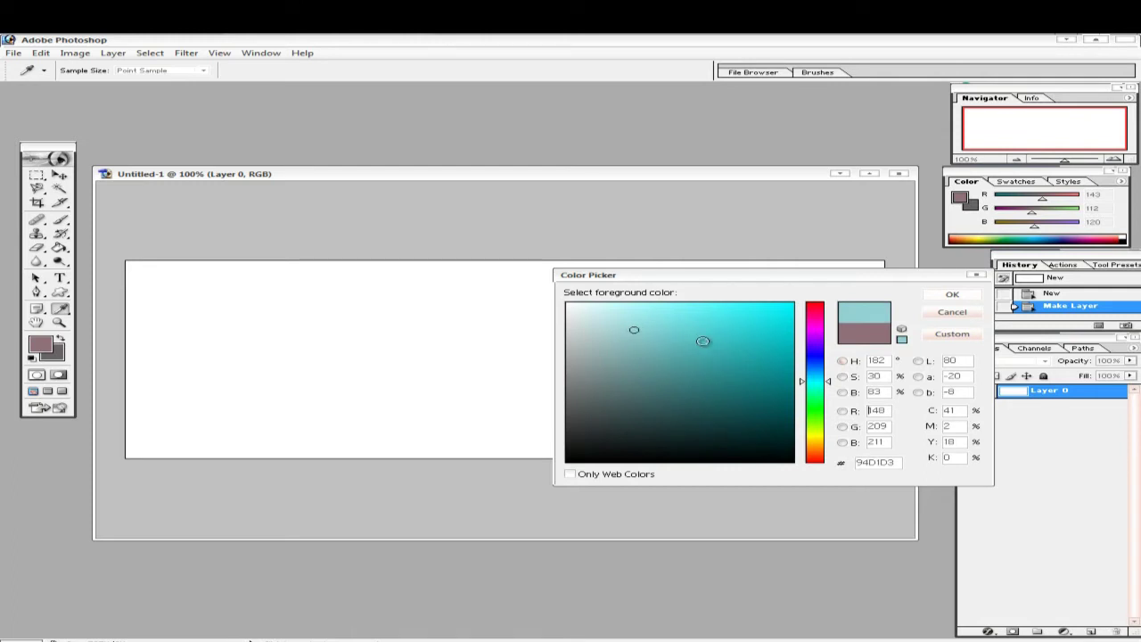
{"action": "left_click", "coordinate": [657, 359]}
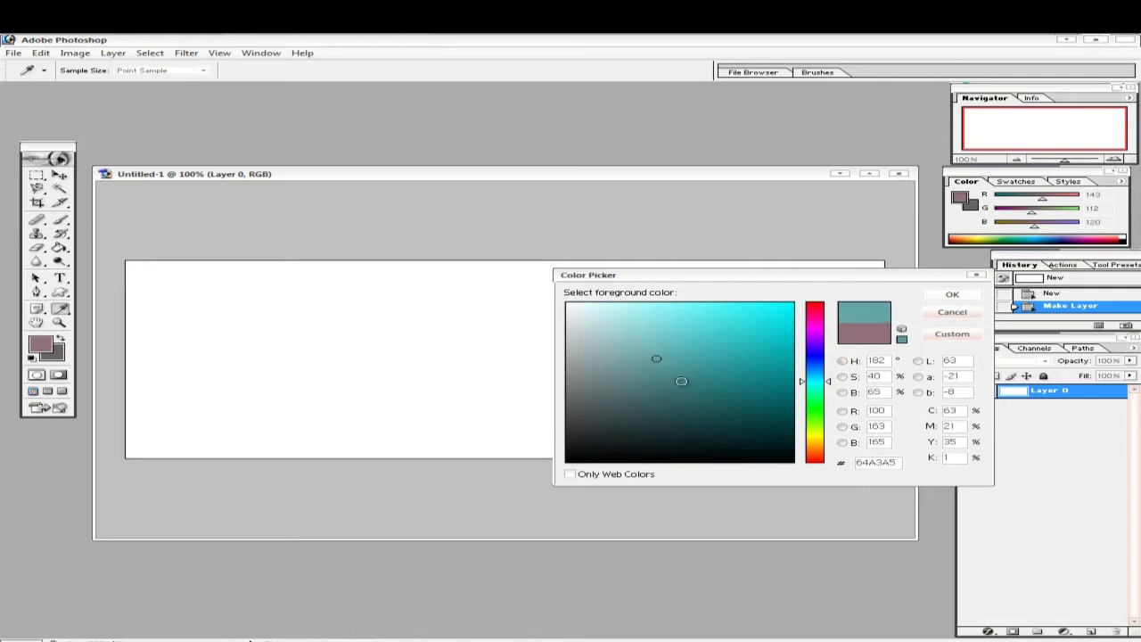
{"action": "left_click", "coordinate": [681, 380]}
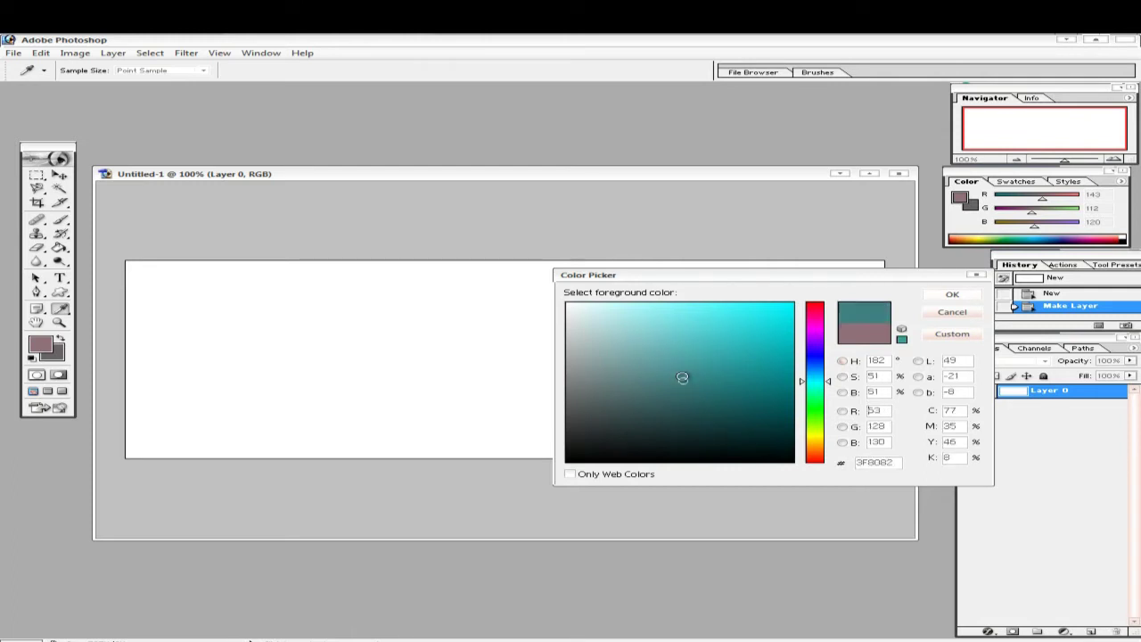
{"action": "left_click", "coordinate": [952, 294]}
- Fill the whole canvas with the teal foreground colour using the Paint Bucket
{"action": "key", "text": "v"}
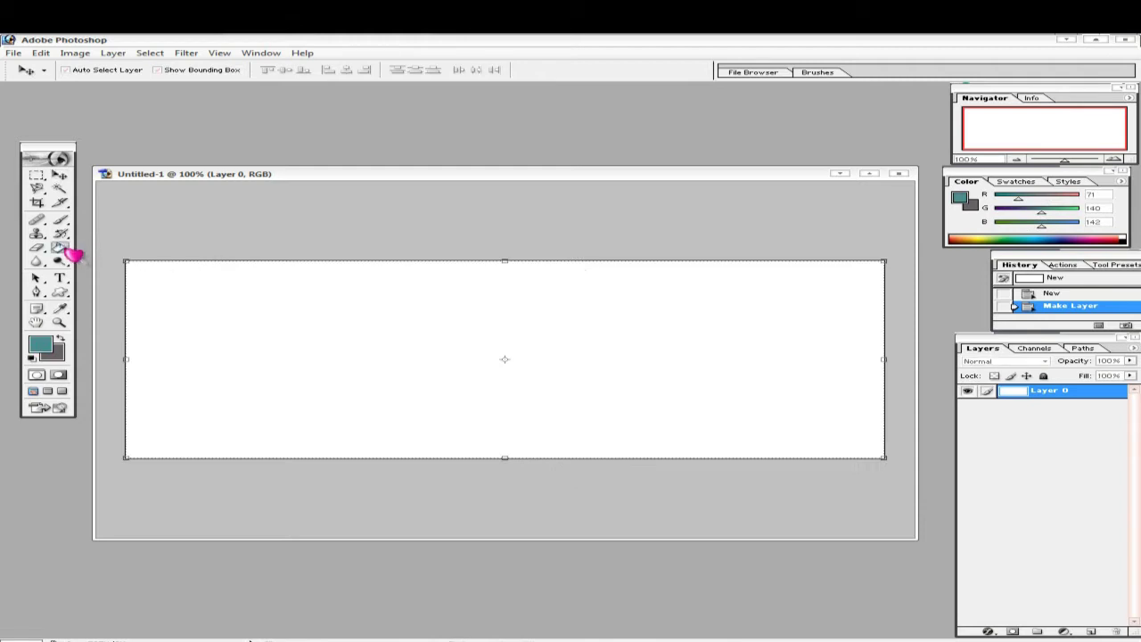
{"action": "left_click", "coordinate": [60, 248]}
{"action": "left_click", "coordinate": [214, 309]}
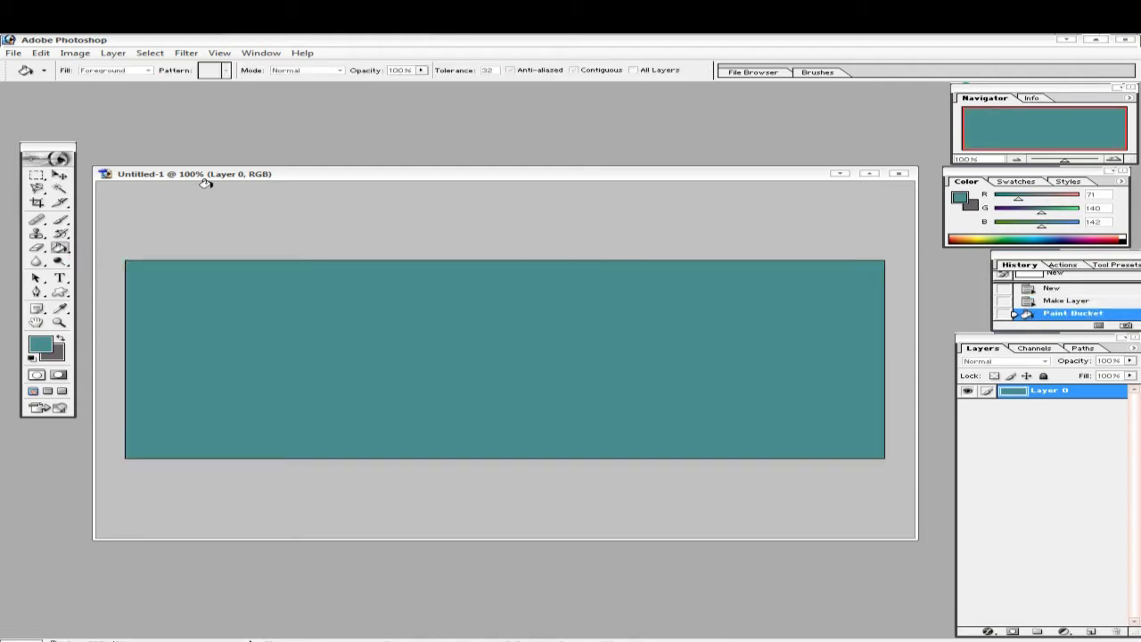
{"action": "left_click", "coordinate": [60, 175]}
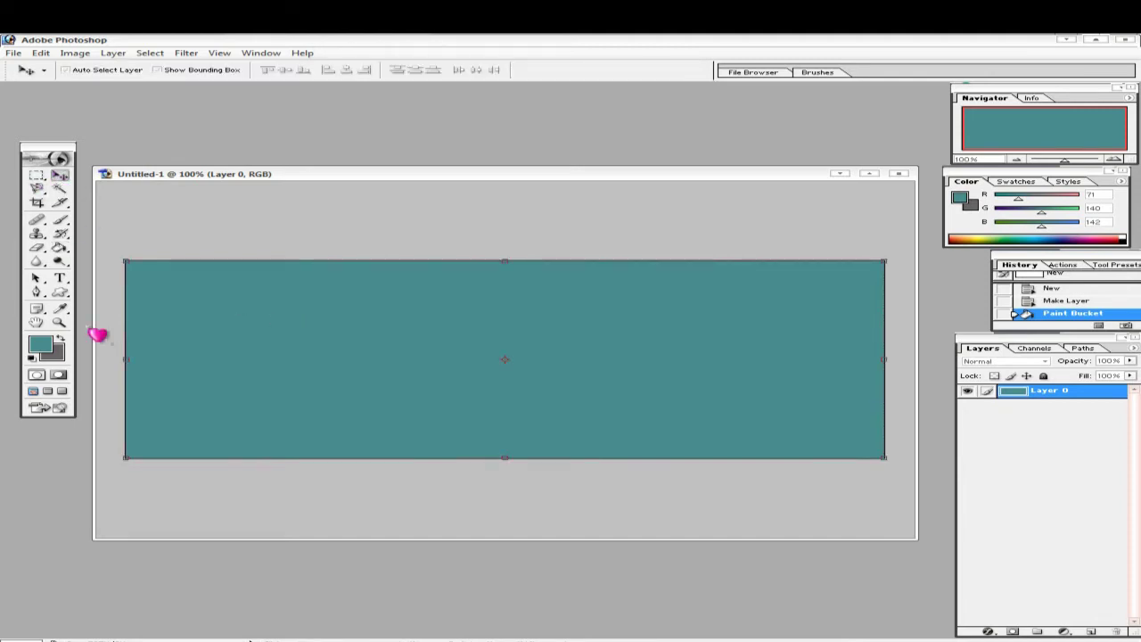
{"action": "left_click", "coordinate": [59, 277]}
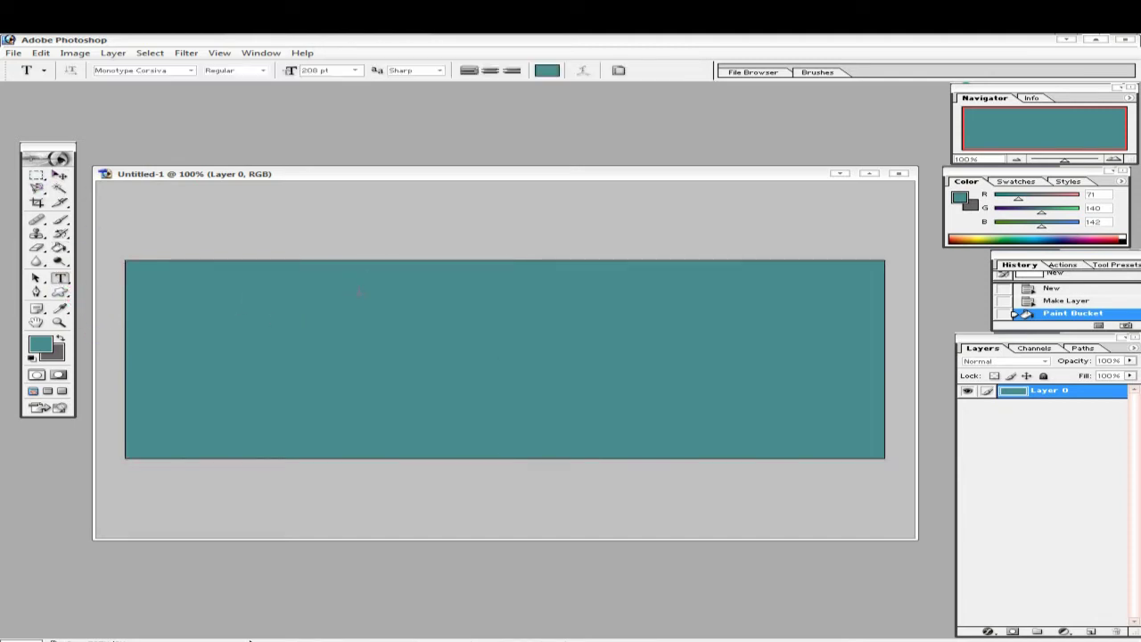
- Add the name as 36 pt white script text on the banner
{"action": "left_click", "coordinate": [357, 71]}
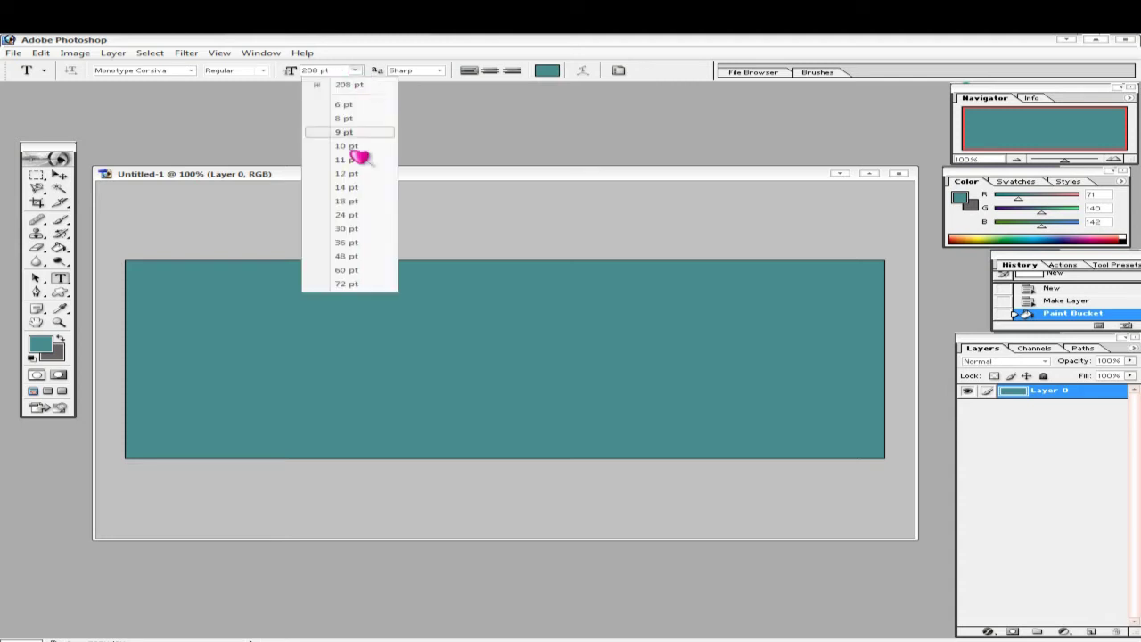
{"action": "left_click", "coordinate": [351, 244]}
{"action": "left_click", "coordinate": [349, 305]}
{"action": "type", "text": "1"}
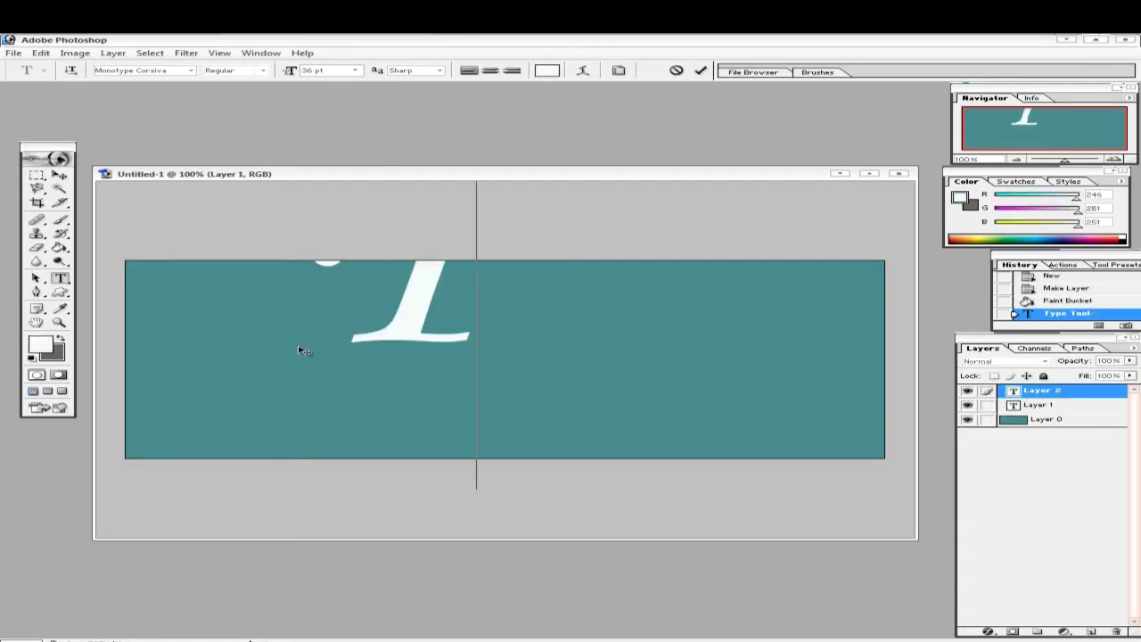
{"action": "type", "text": "una"}
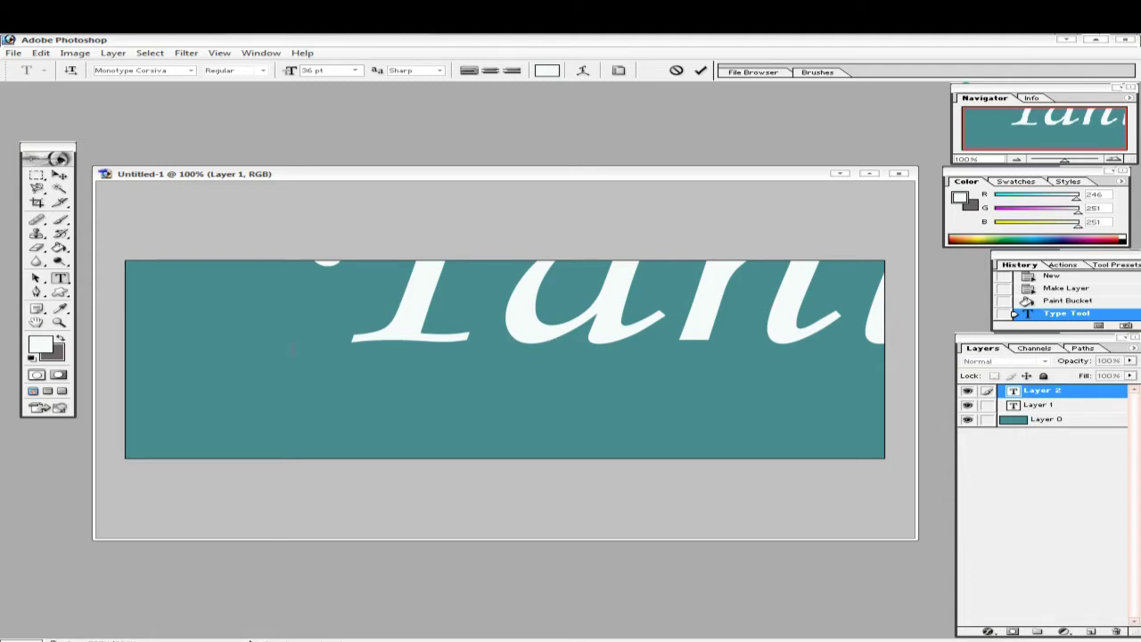
{"action": "left_click", "coordinate": [59, 174]}
- Scale the name text down and position it centred along the banner's top
{"action": "left_click_drag", "start_coordinate": [312, 183], "coordinate": [258, 276]}
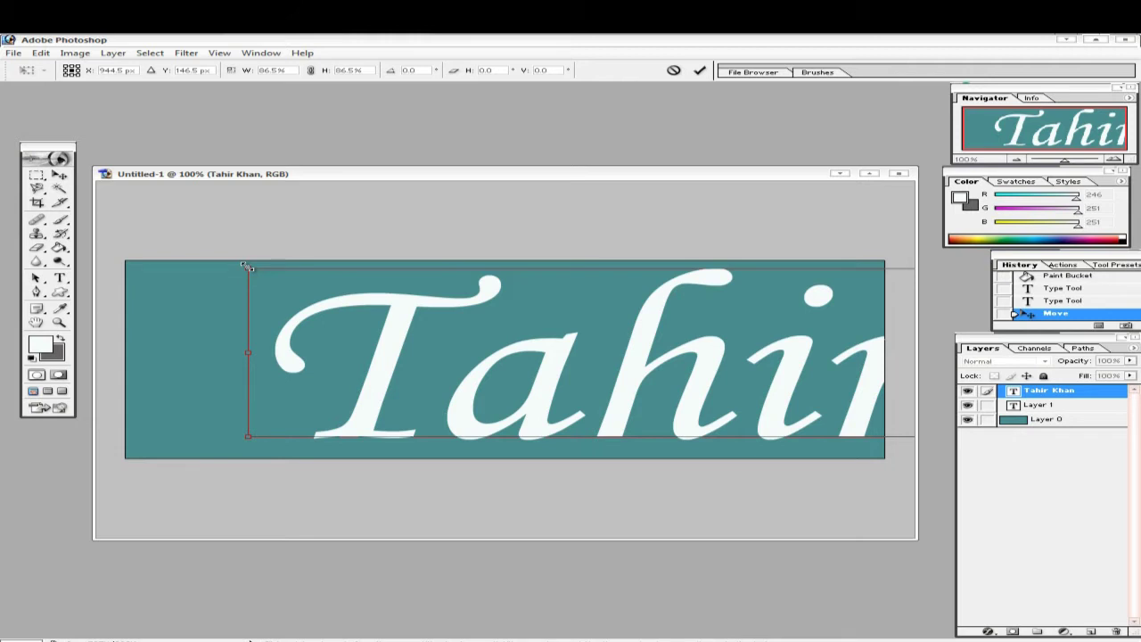
{"action": "left_click_drag", "start_coordinate": [247, 265], "coordinate": [694, 351]}
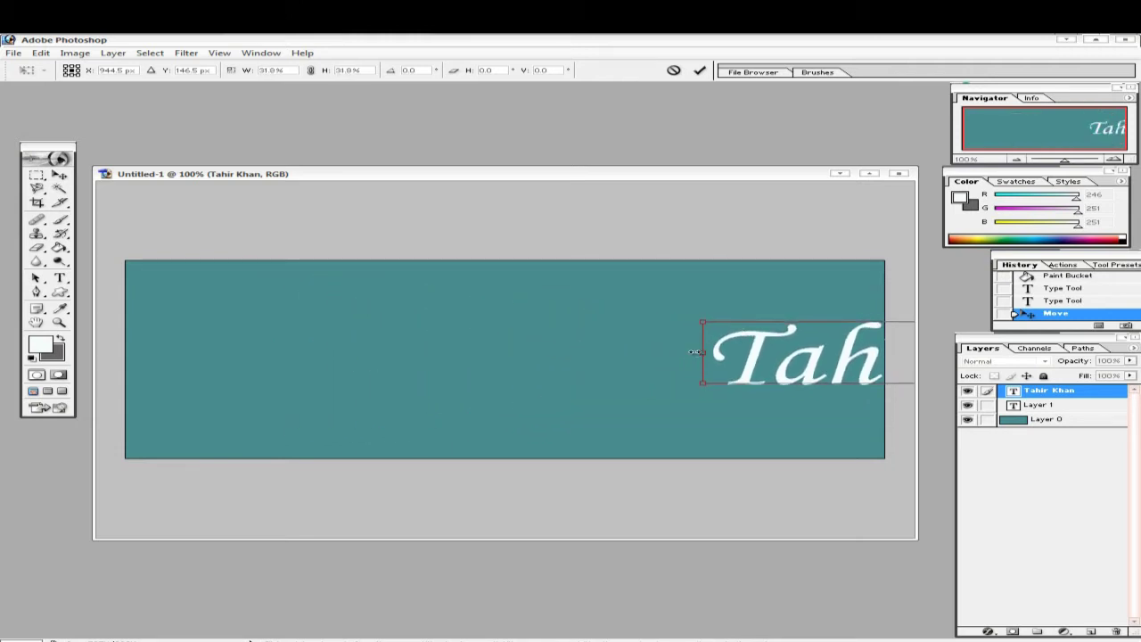
{"action": "left_click_drag", "start_coordinate": [766, 337], "coordinate": [313, 280]}
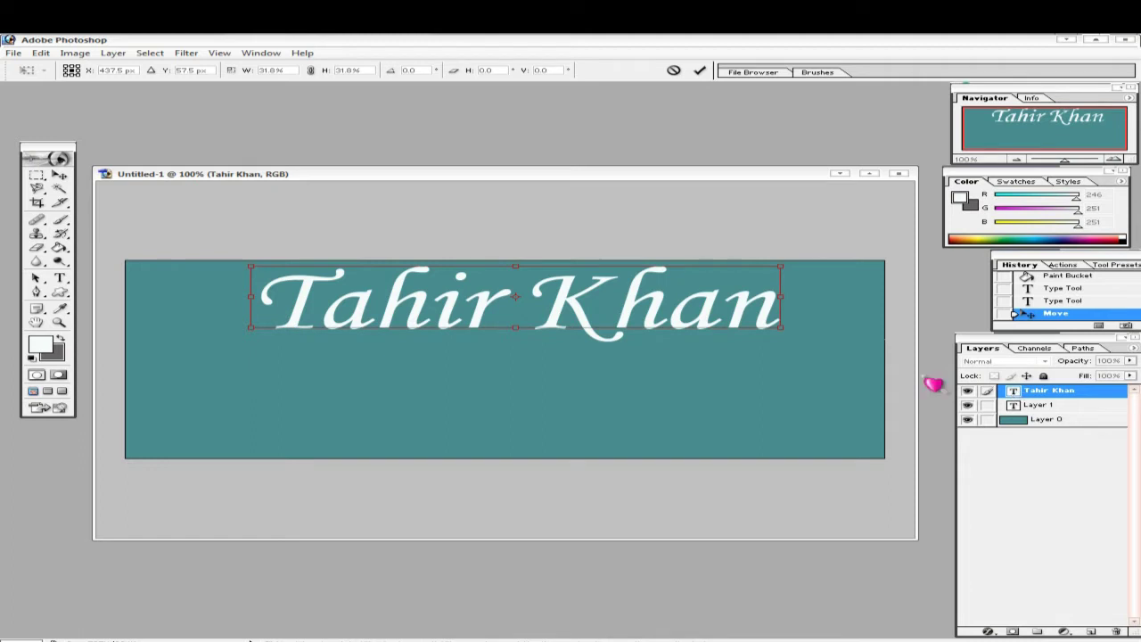
{"action": "left_click", "coordinate": [700, 71]}
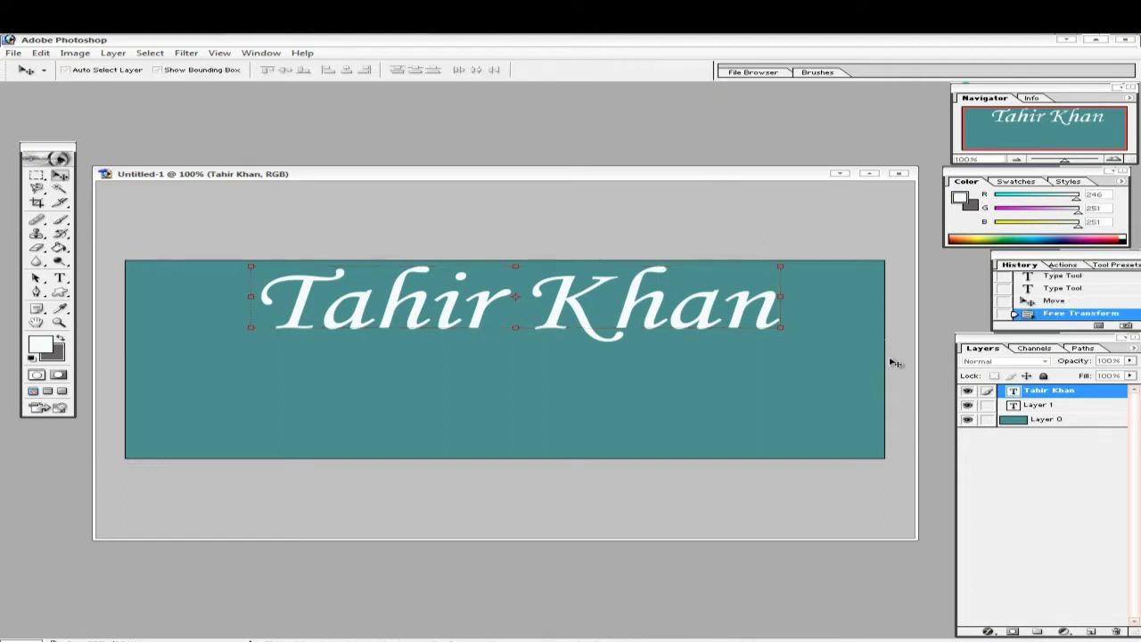
- Try Curlz MT, EXCESS and Eras Demi ITC, then settle on Franklin Gothic Demi Italic
{"action": "double_click", "coordinate": [1013, 392]}
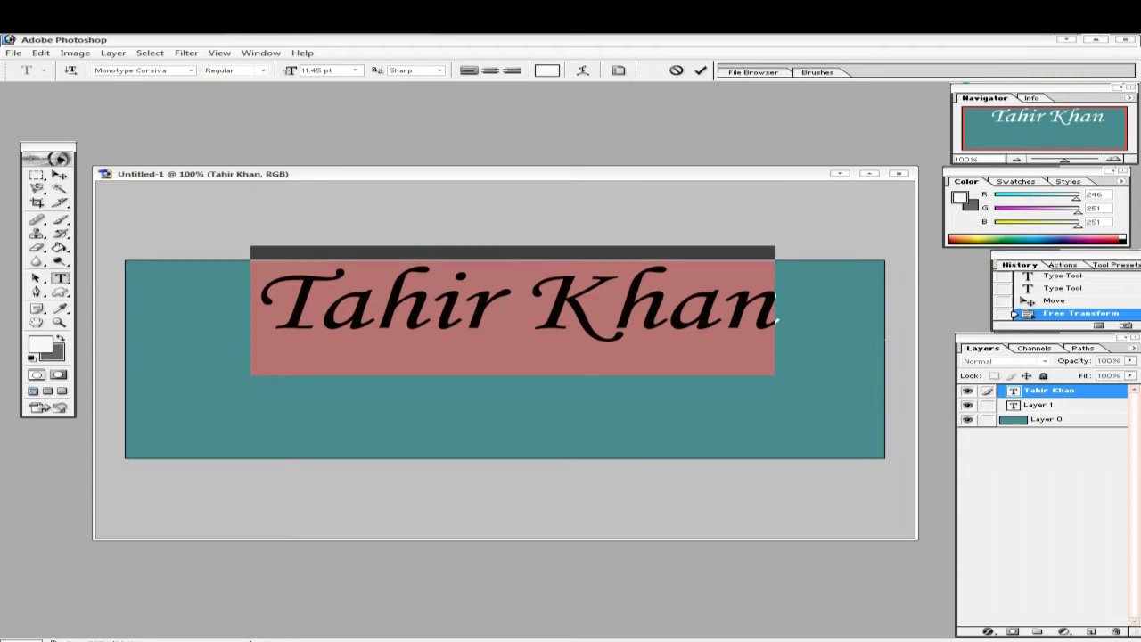
{"action": "left_click", "coordinate": [190, 70]}
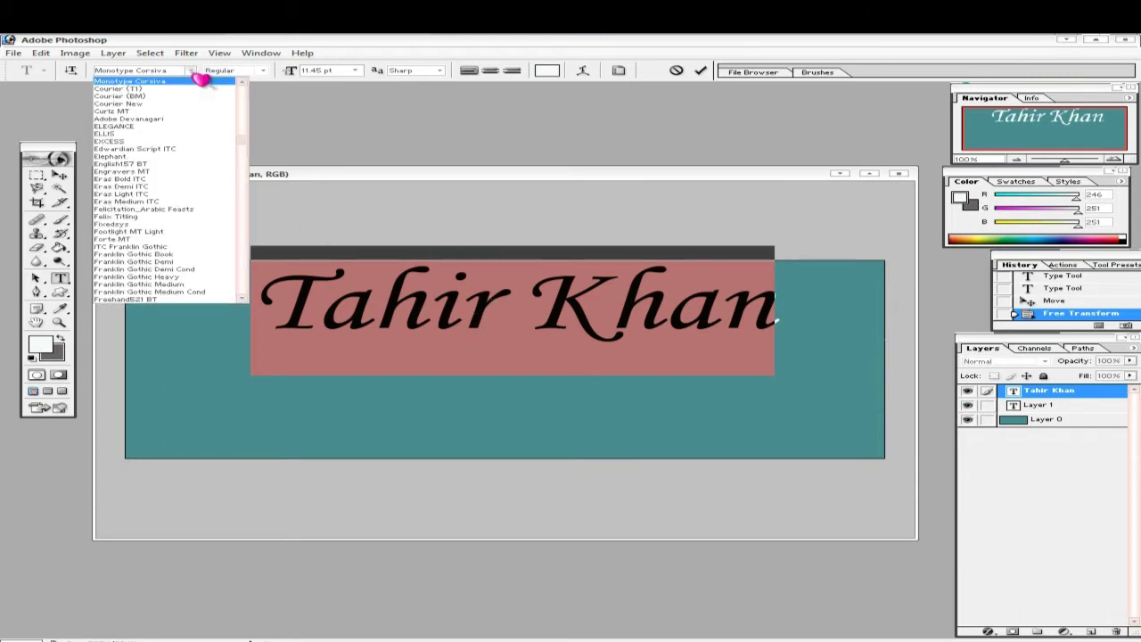
{"action": "left_click", "coordinate": [152, 111]}
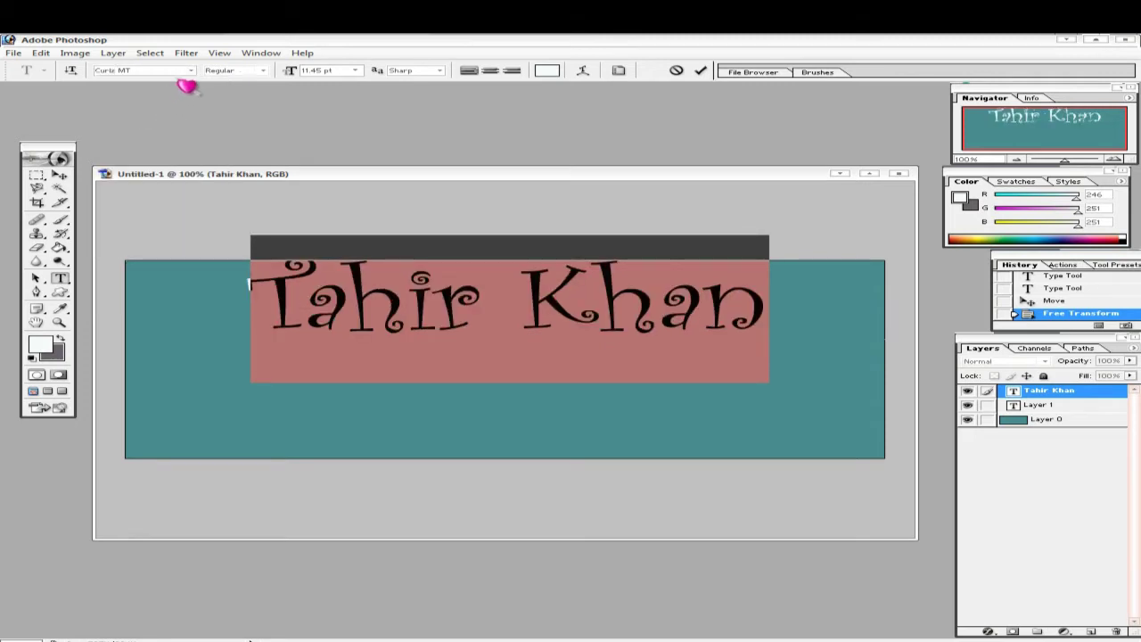
{"action": "left_click", "coordinate": [191, 71]}
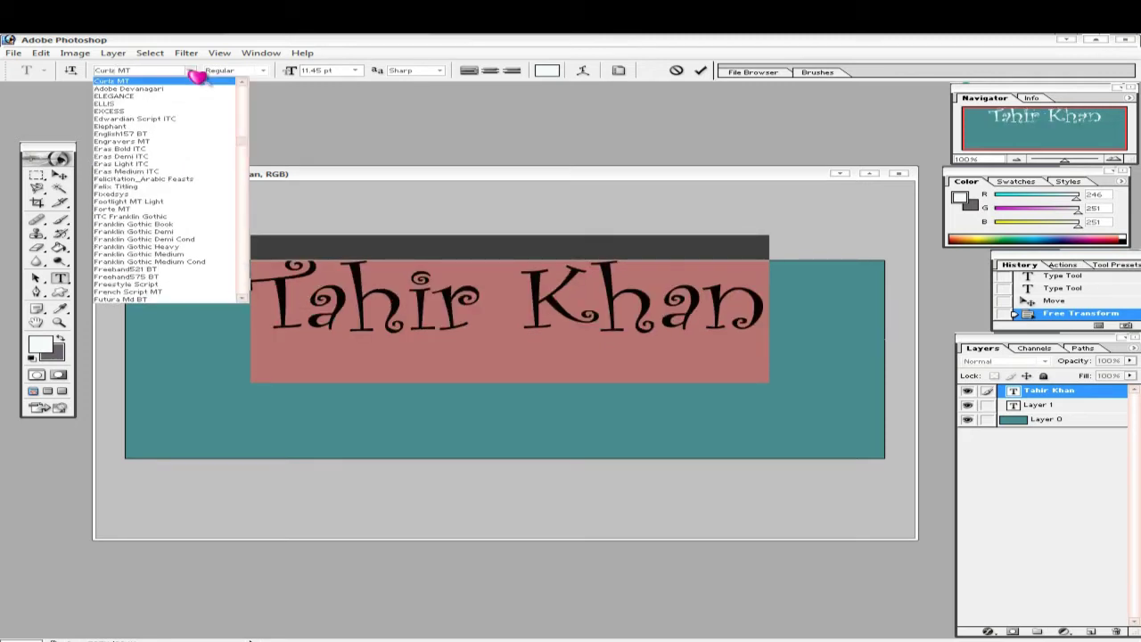
{"action": "left_click", "coordinate": [147, 112]}
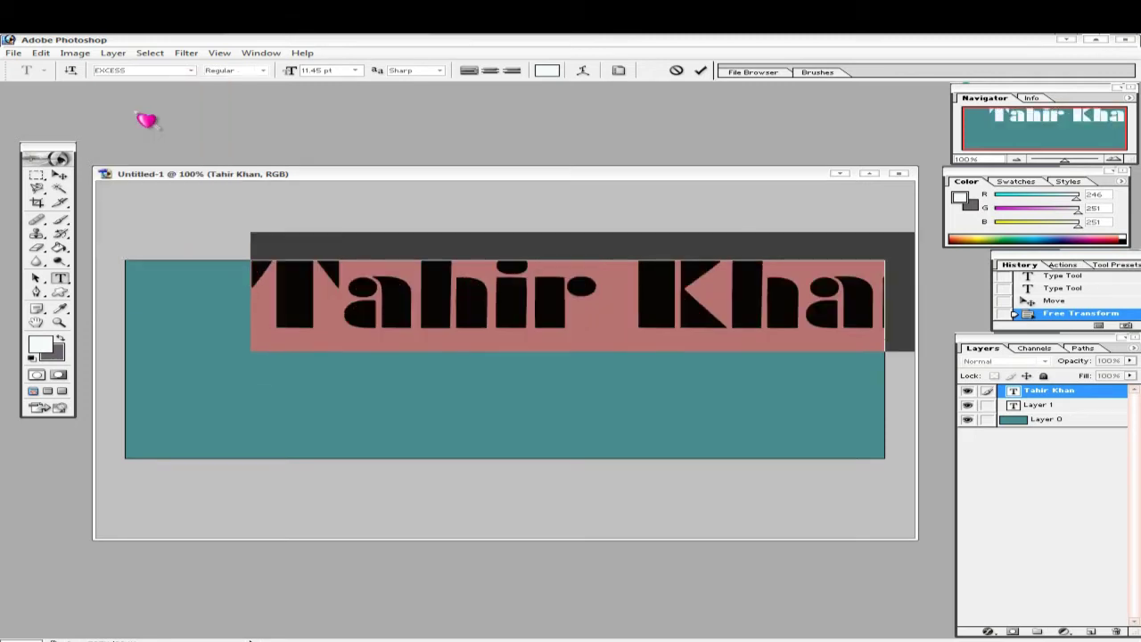
{"action": "left_click", "coordinate": [191, 70]}
{"action": "left_click", "coordinate": [153, 131]}
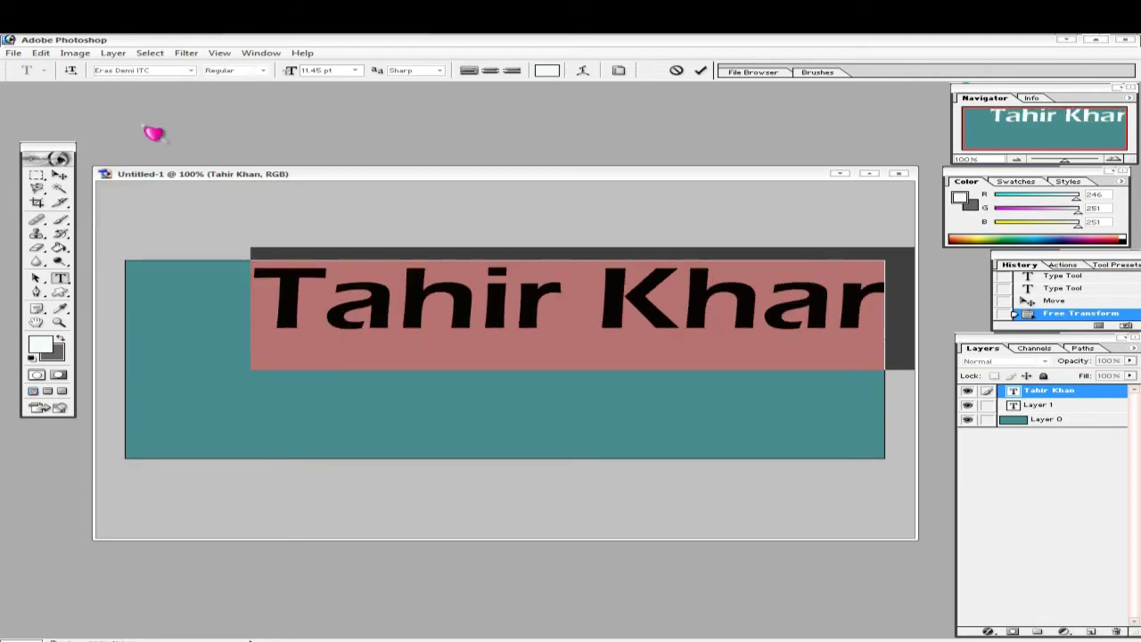
{"action": "left_click", "coordinate": [194, 73]}
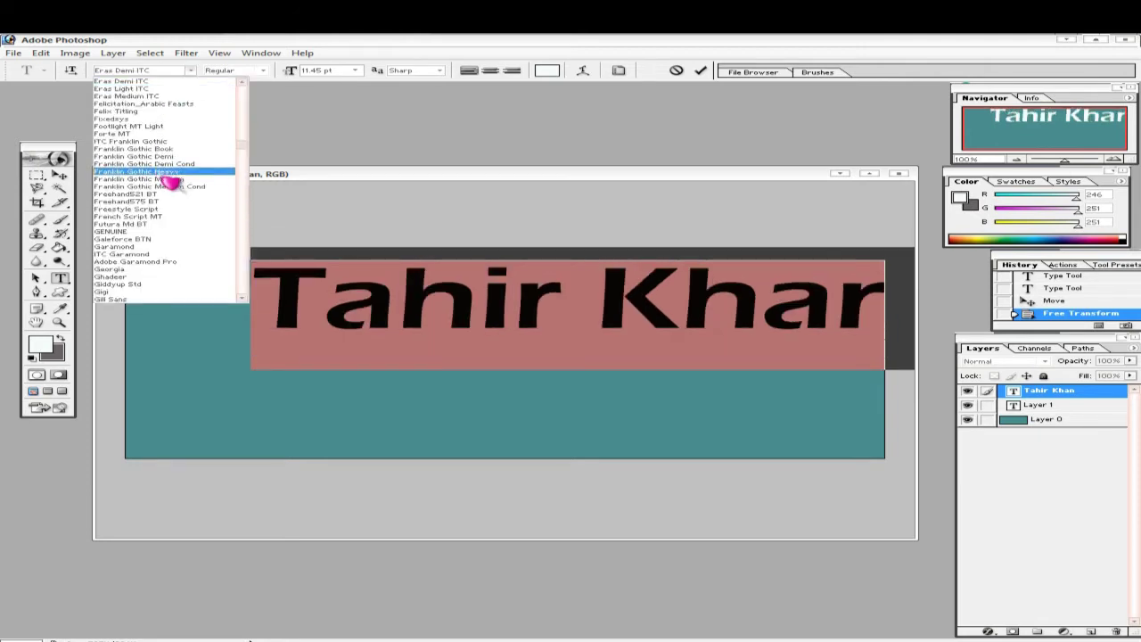
{"action": "left_click", "coordinate": [178, 167]}
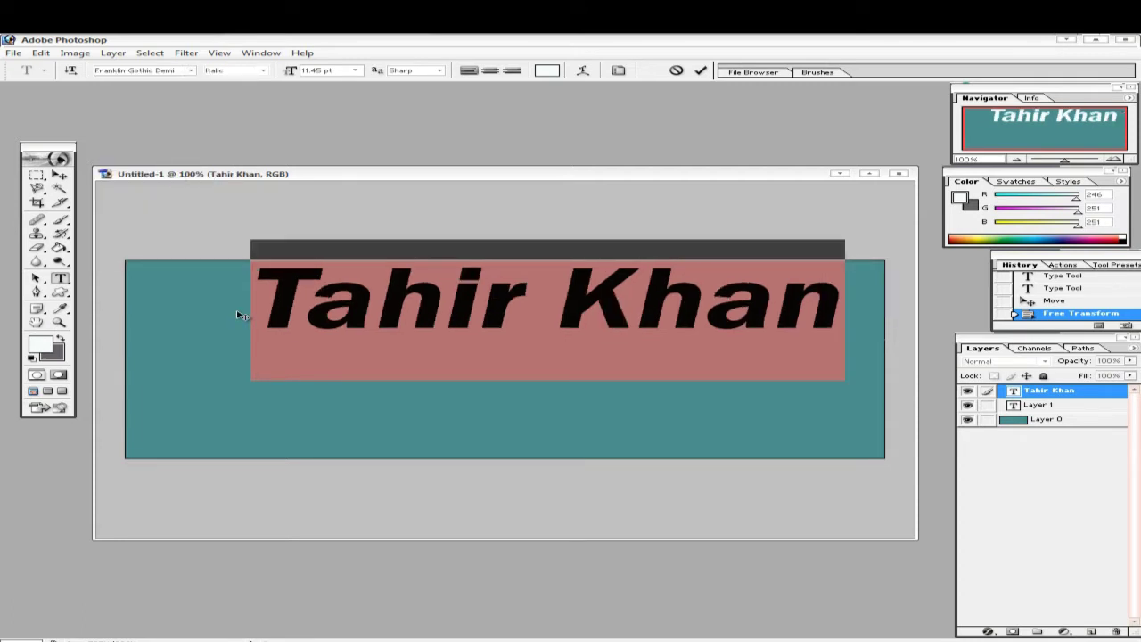
{"action": "left_click", "coordinate": [700, 71]}
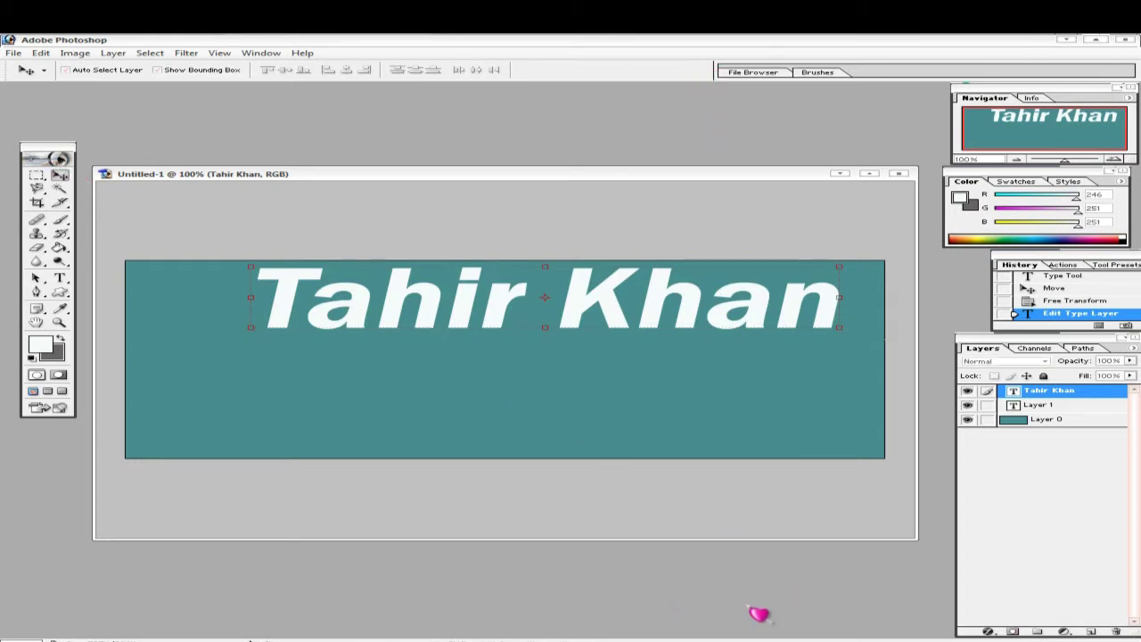
- Give the name text a near-white Color Overlay (FEFBFB)
{"action": "left_click", "coordinate": [989, 631]}
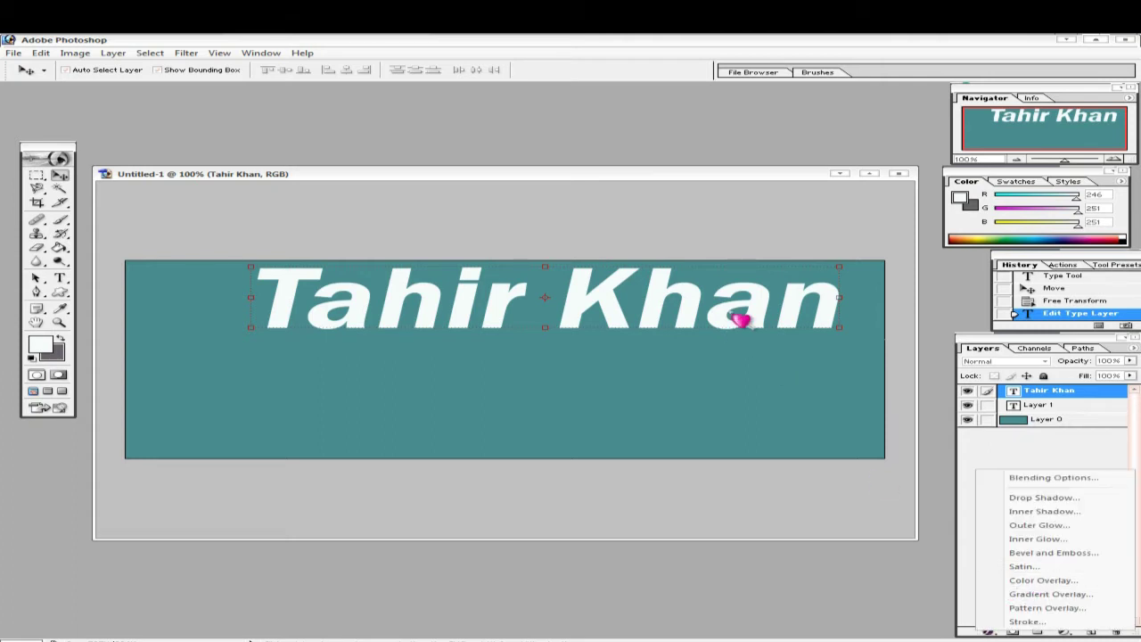
{"action": "left_click", "coordinate": [1041, 581]}
{"action": "left_click_drag", "start_coordinate": [832, 246], "coordinate": [564, 415]}
{"action": "left_click", "coordinate": [601, 448]}
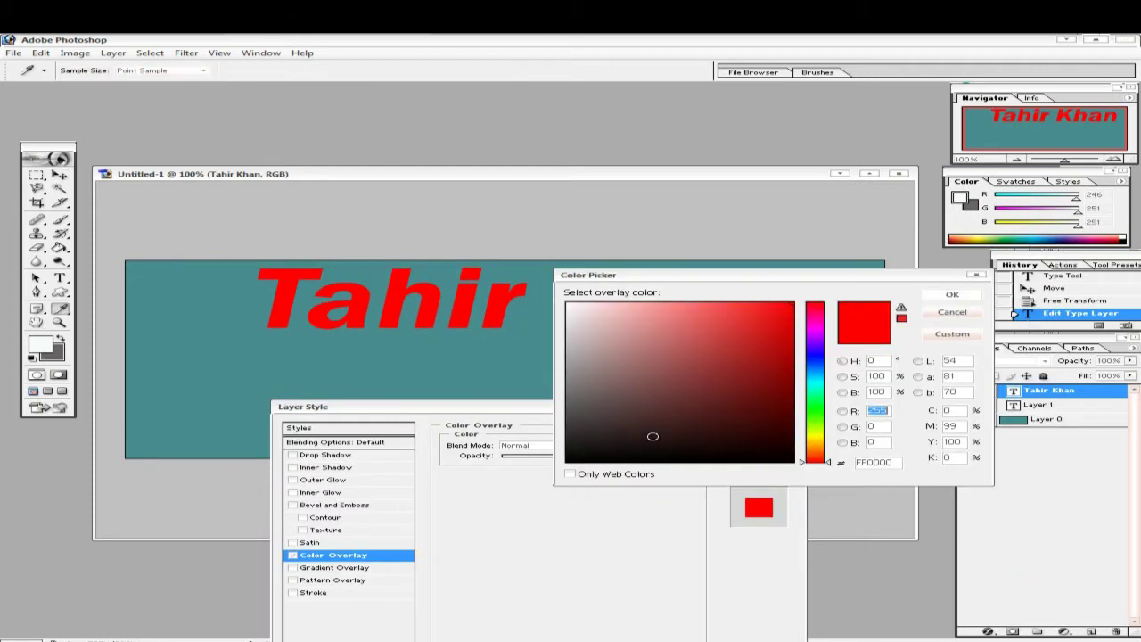
{"action": "left_click", "coordinate": [775, 371]}
{"action": "left_click", "coordinate": [720, 340]}
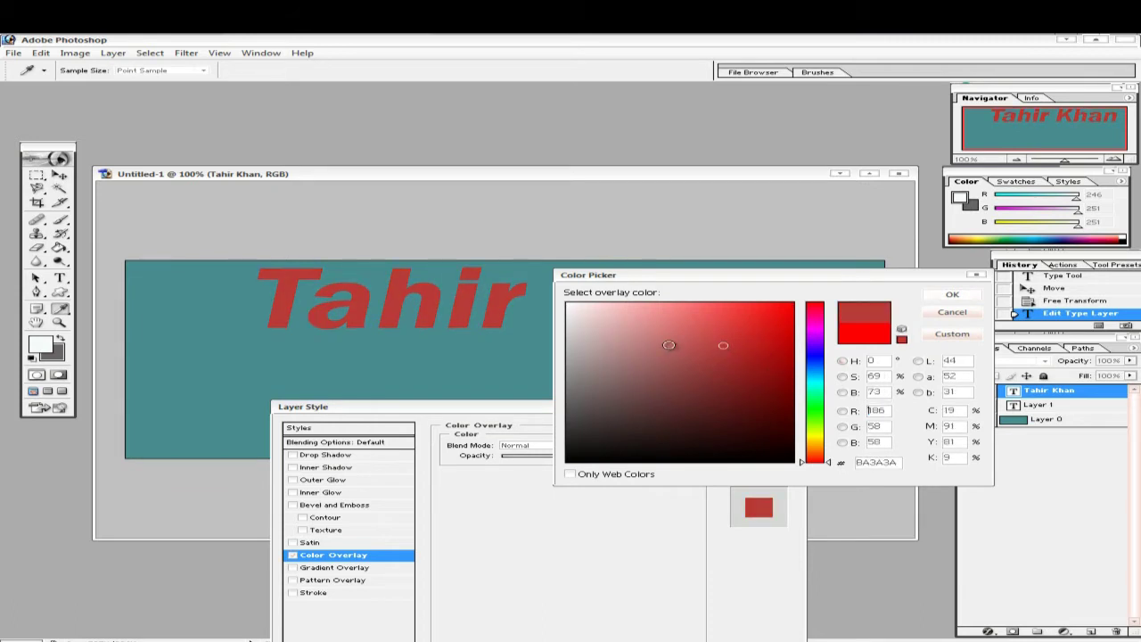
{"action": "left_click", "coordinate": [666, 339]}
{"action": "left_click", "coordinate": [779, 431]}
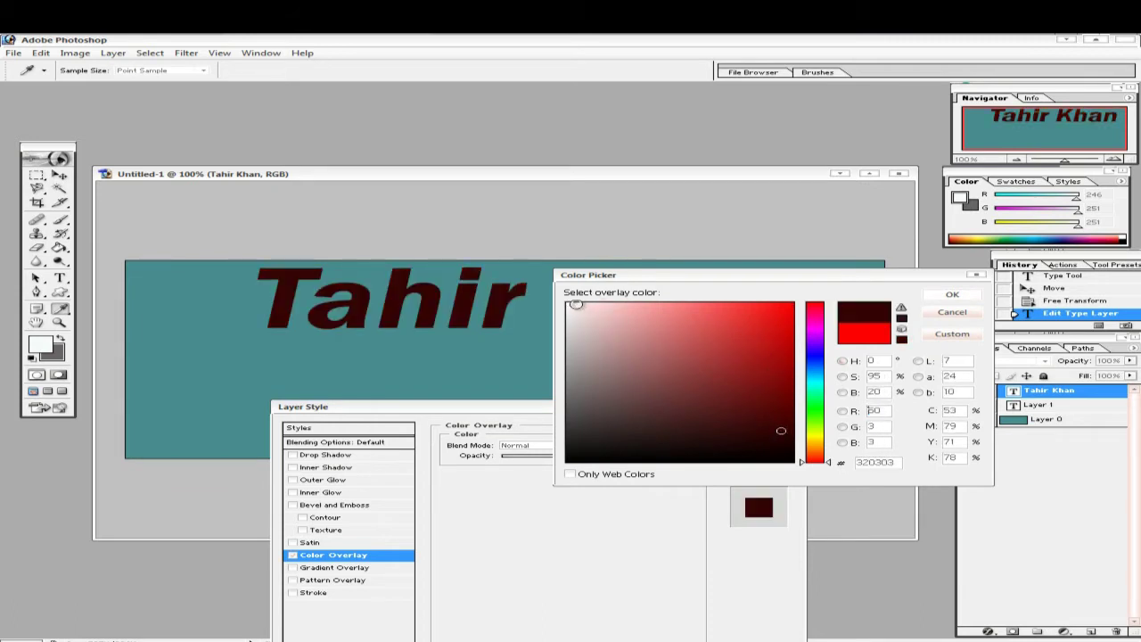
{"action": "left_click", "coordinate": [568, 304]}
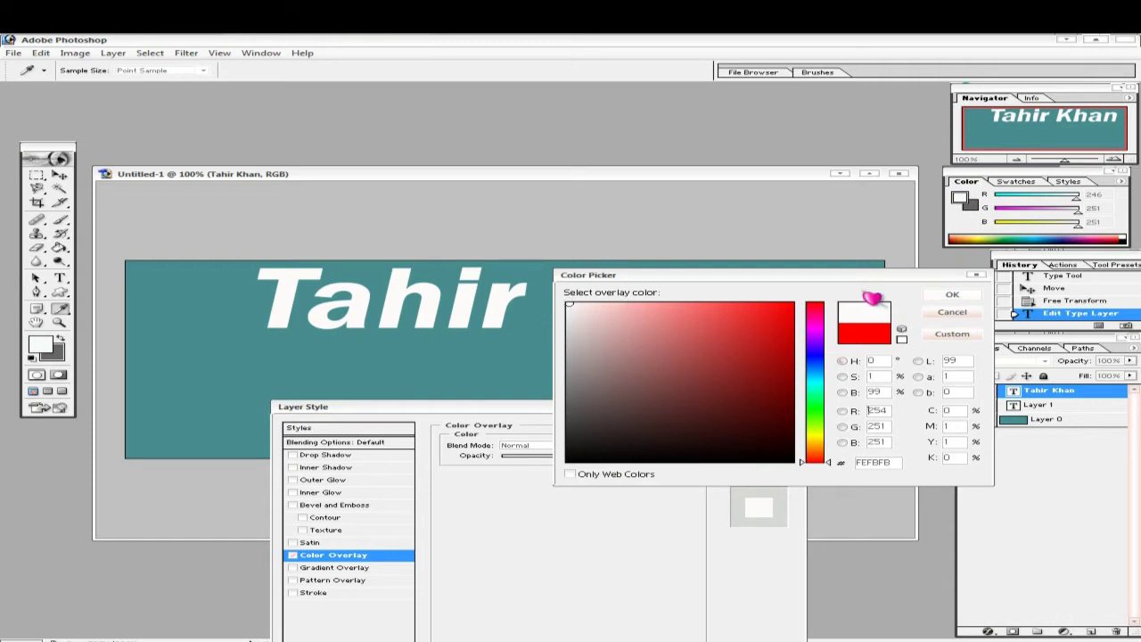
{"action": "left_click", "coordinate": [953, 296]}
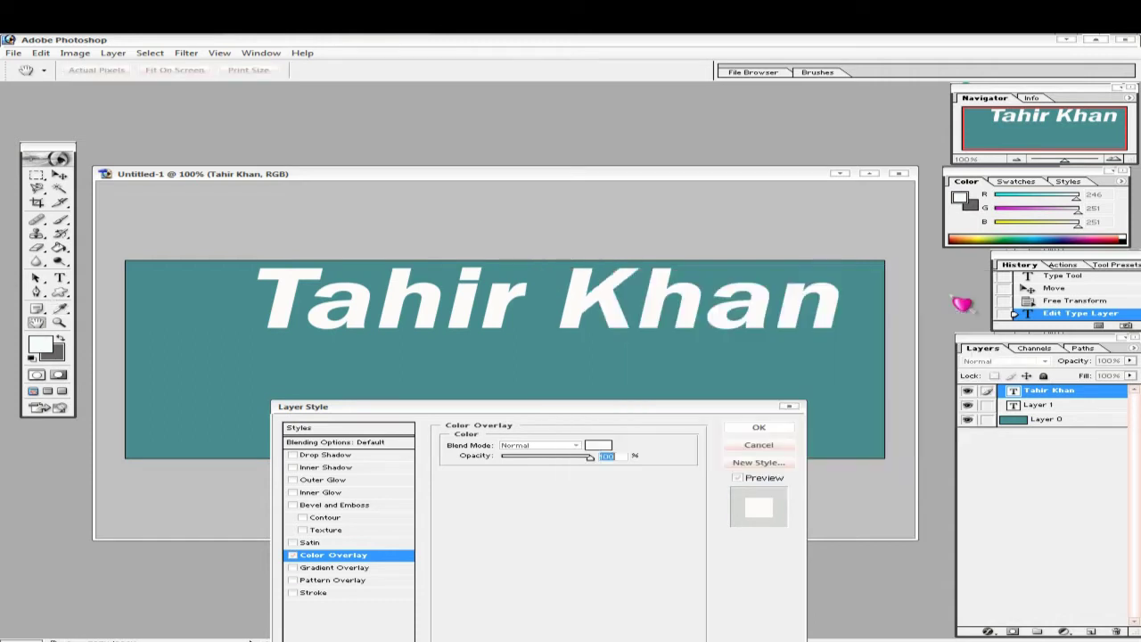
- Add a Drop Shadow with Spread about 20% and apply the layer styles
{"action": "left_click_drag", "start_coordinate": [555, 414], "coordinate": [667, 388]}
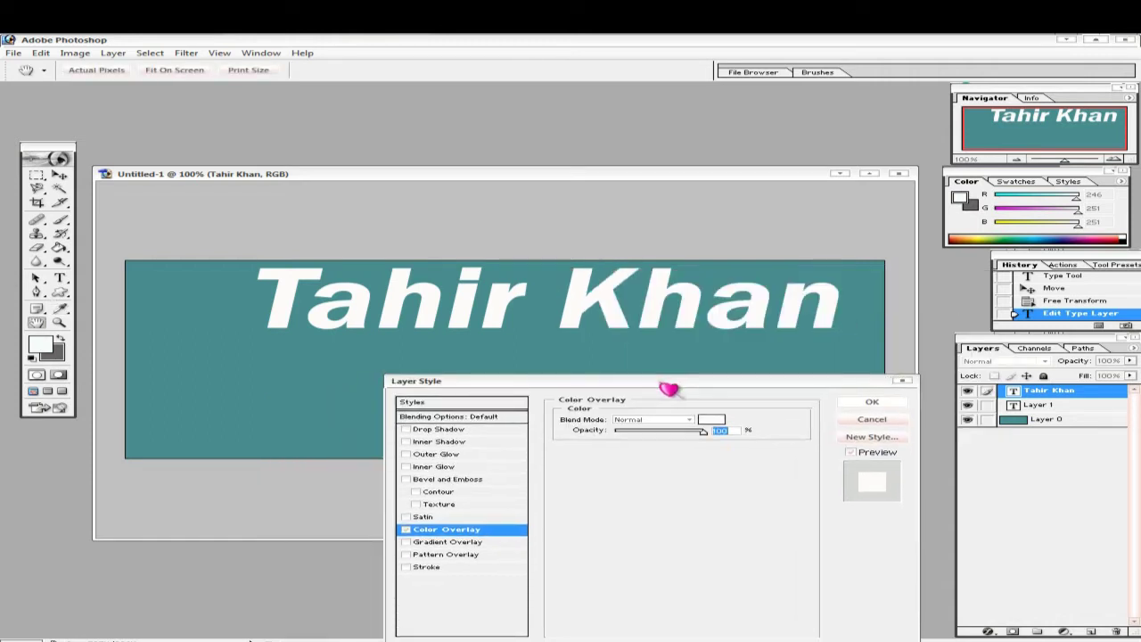
{"action": "left_click", "coordinate": [406, 429]}
{"action": "left_click", "coordinate": [437, 431]}
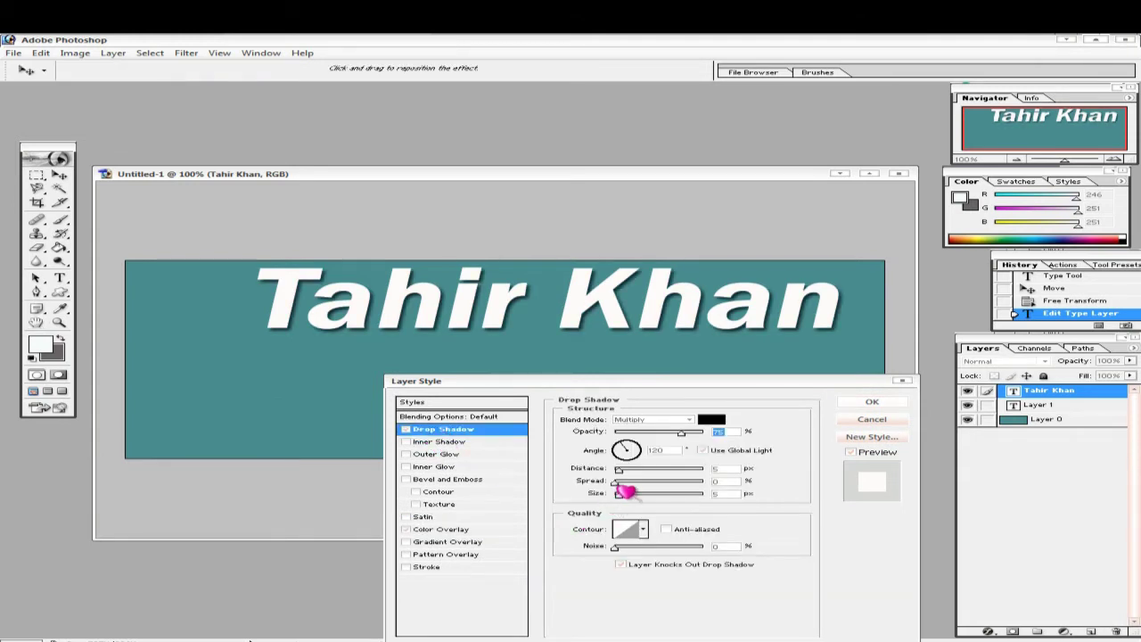
{"action": "left_click_drag", "start_coordinate": [615, 481], "coordinate": [666, 482]}
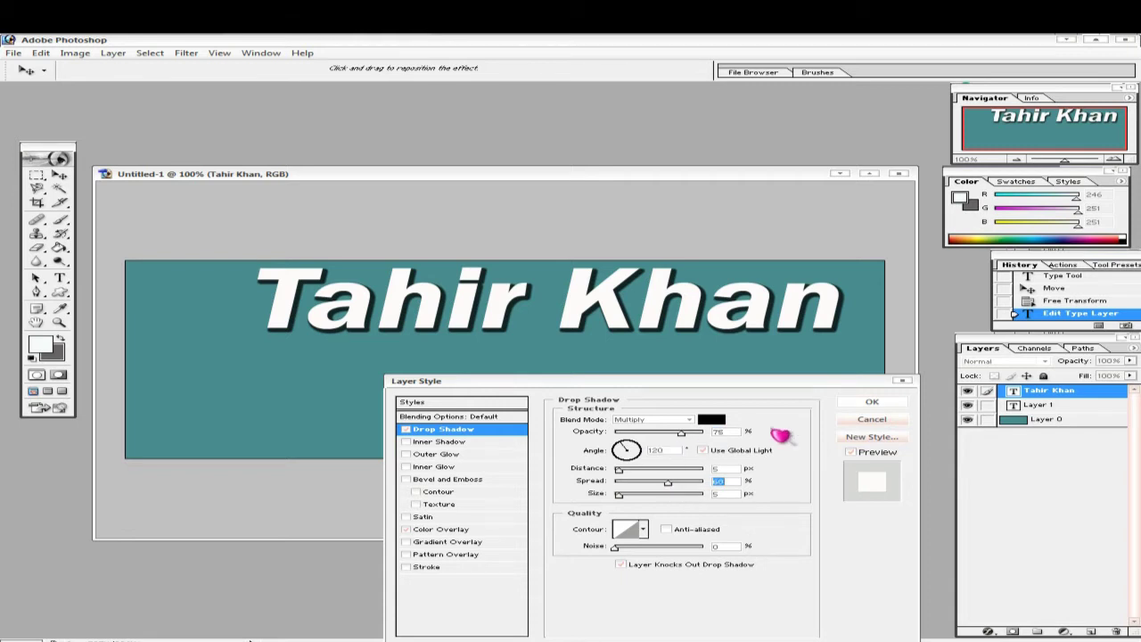
{"action": "left_click", "coordinate": [872, 402]}
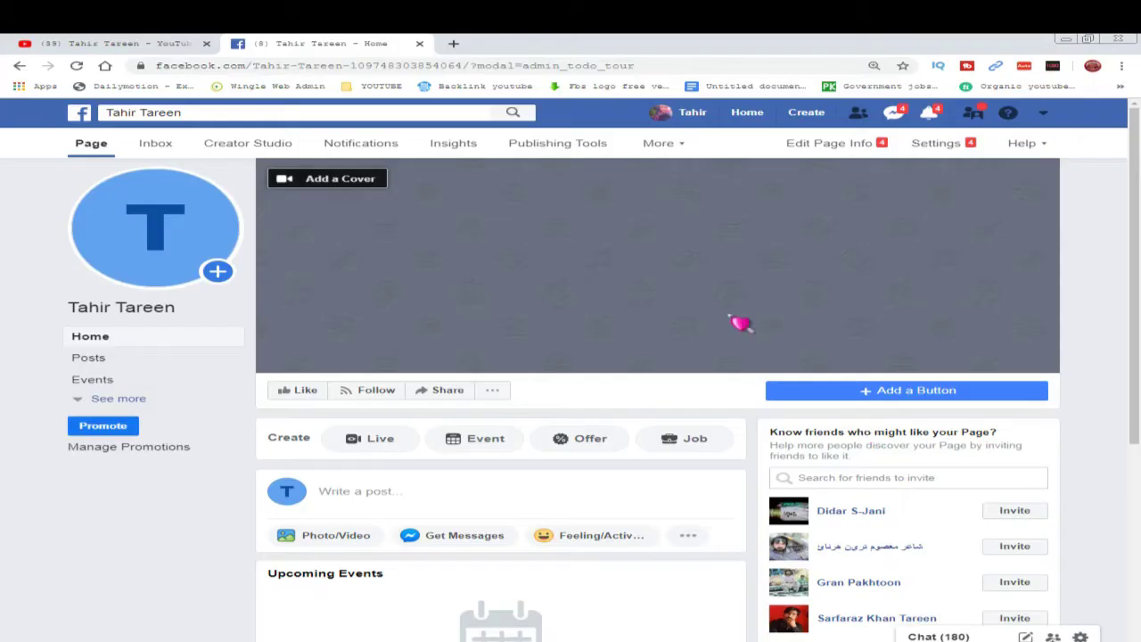
{"action": "left_click", "coordinate": [453, 42]}
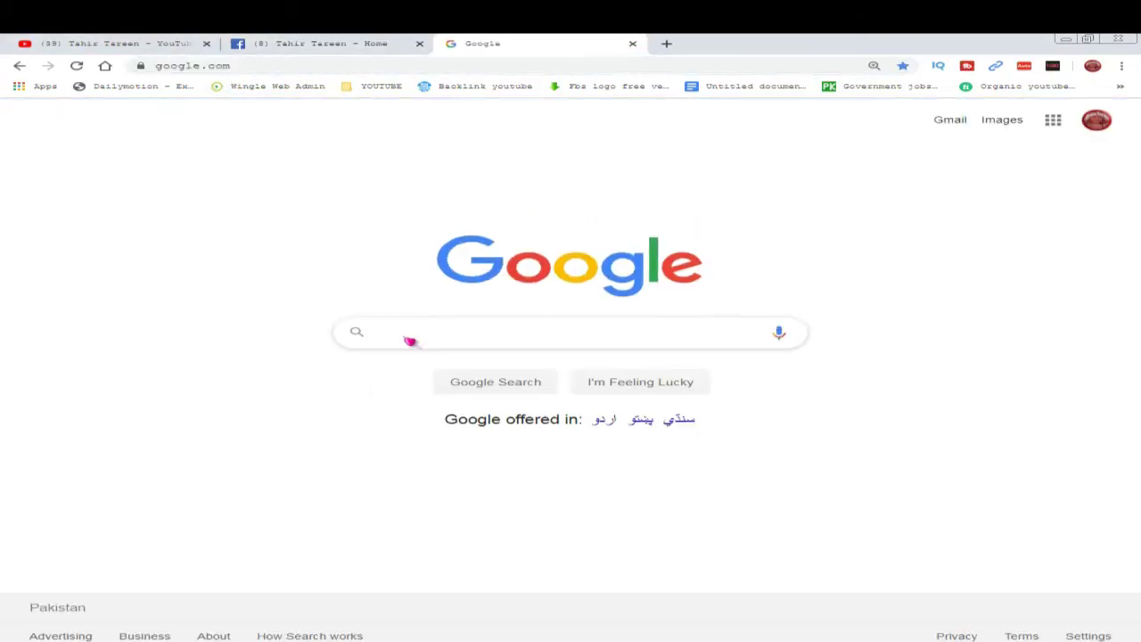
- Search Google for 'criket pn' to find cricket PNG images
{"action": "left_click", "coordinate": [408, 337]}
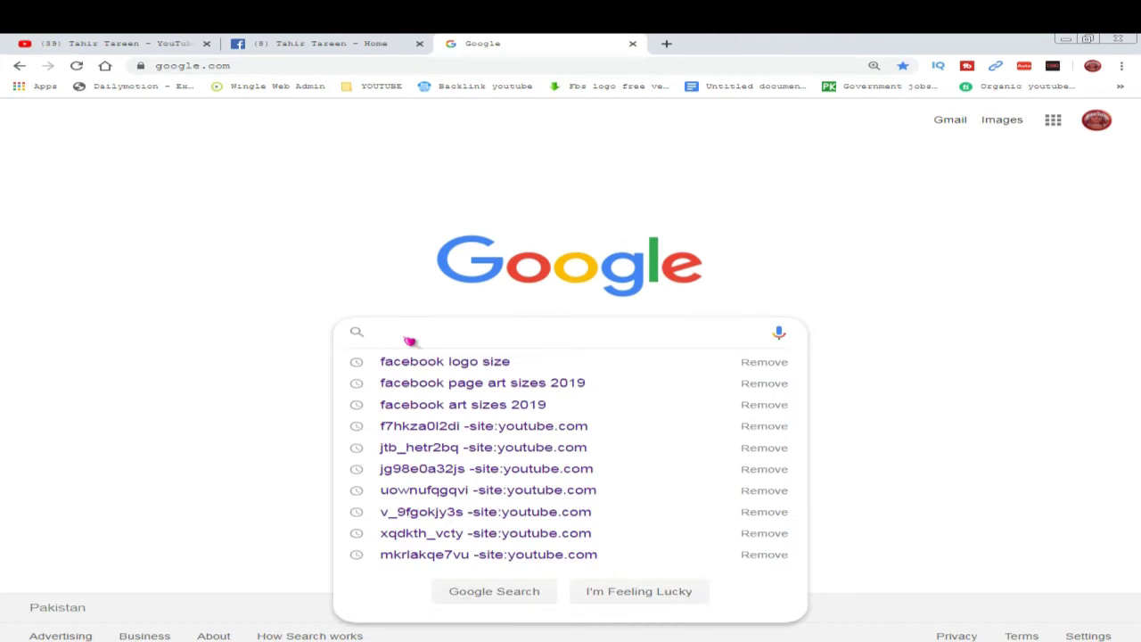
{"action": "type", "text": "cr"}
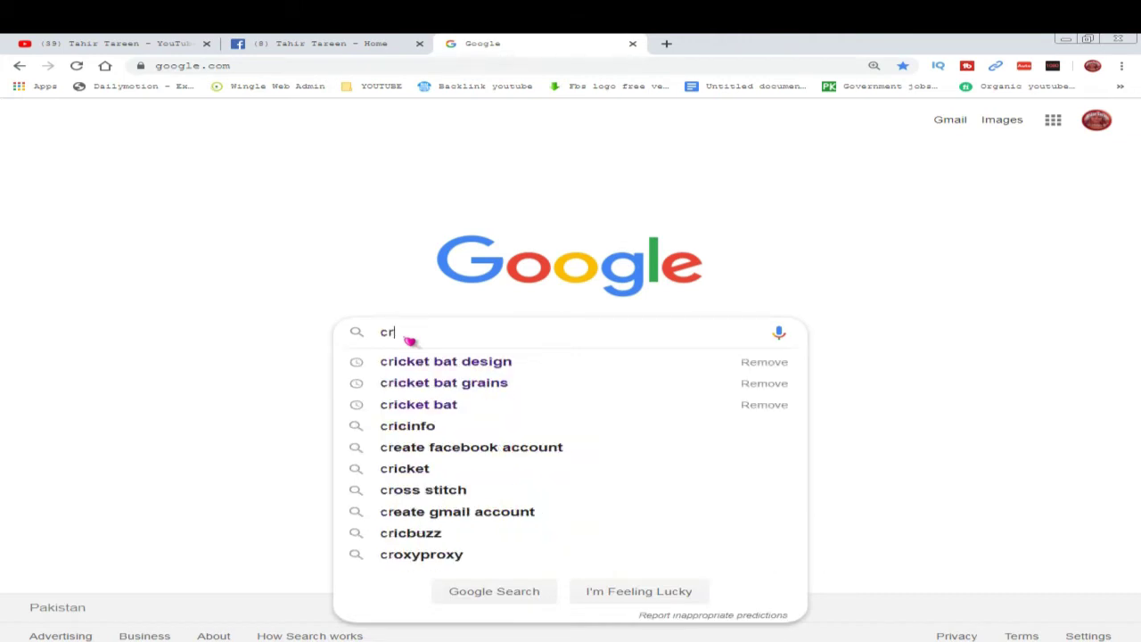
{"action": "type", "text": "ike"}
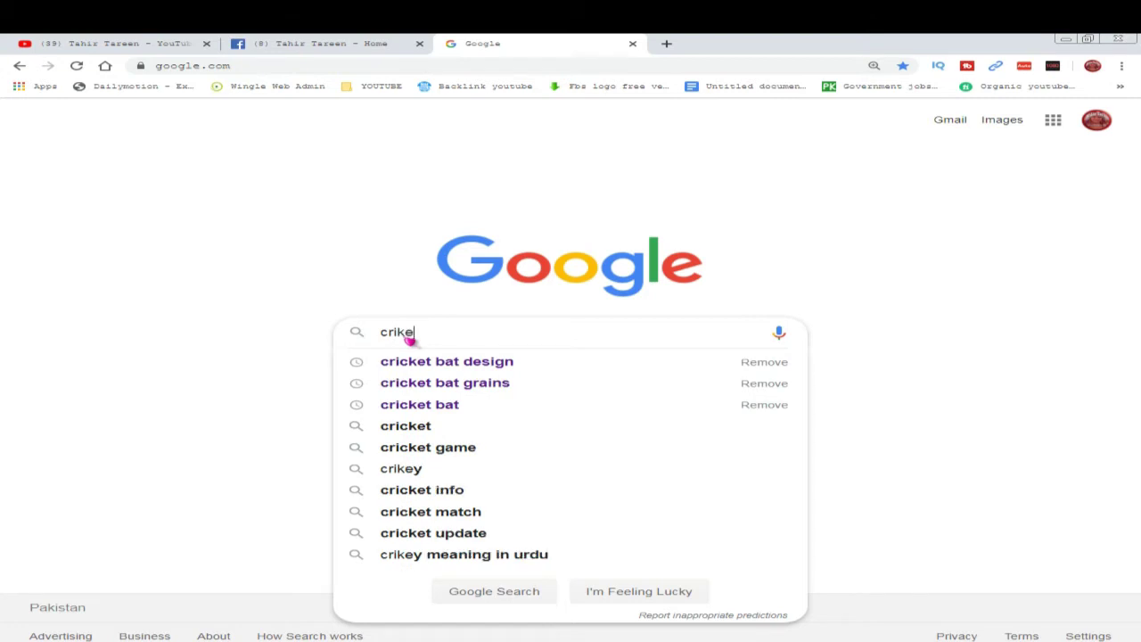
{"action": "type", "text": "t "}
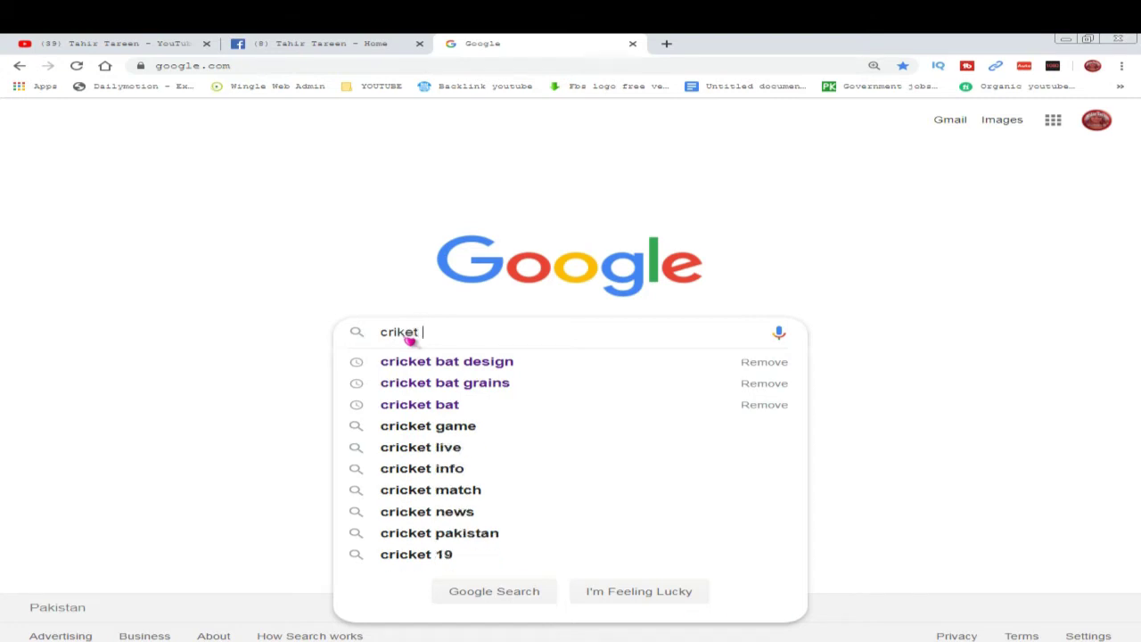
{"action": "type", "text": "png"}
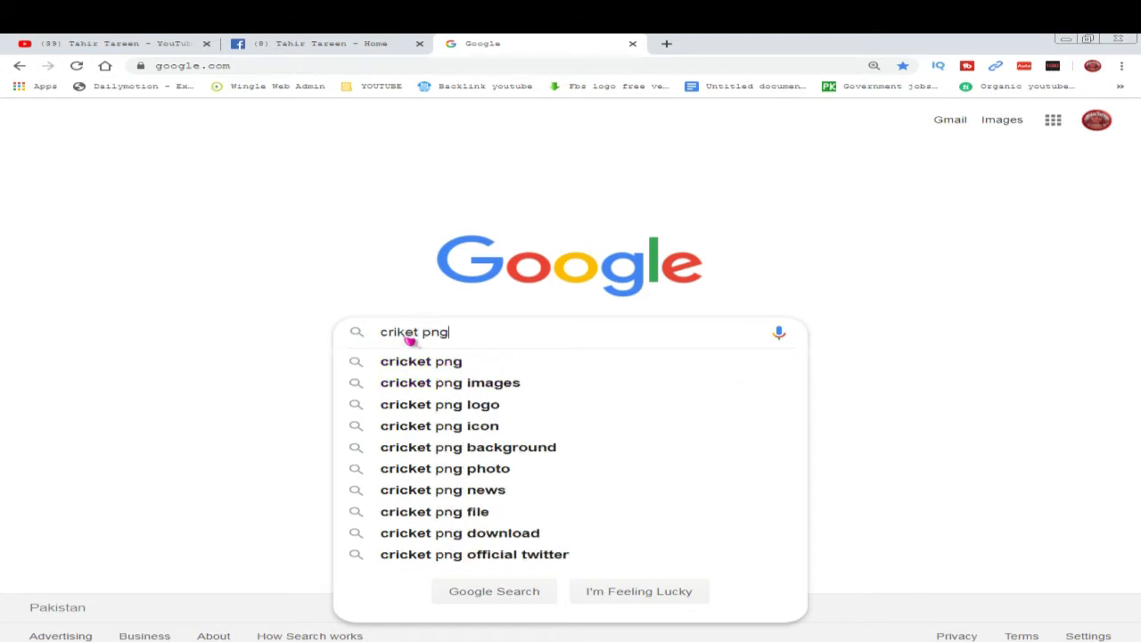
{"action": "key", "text": "Return"}
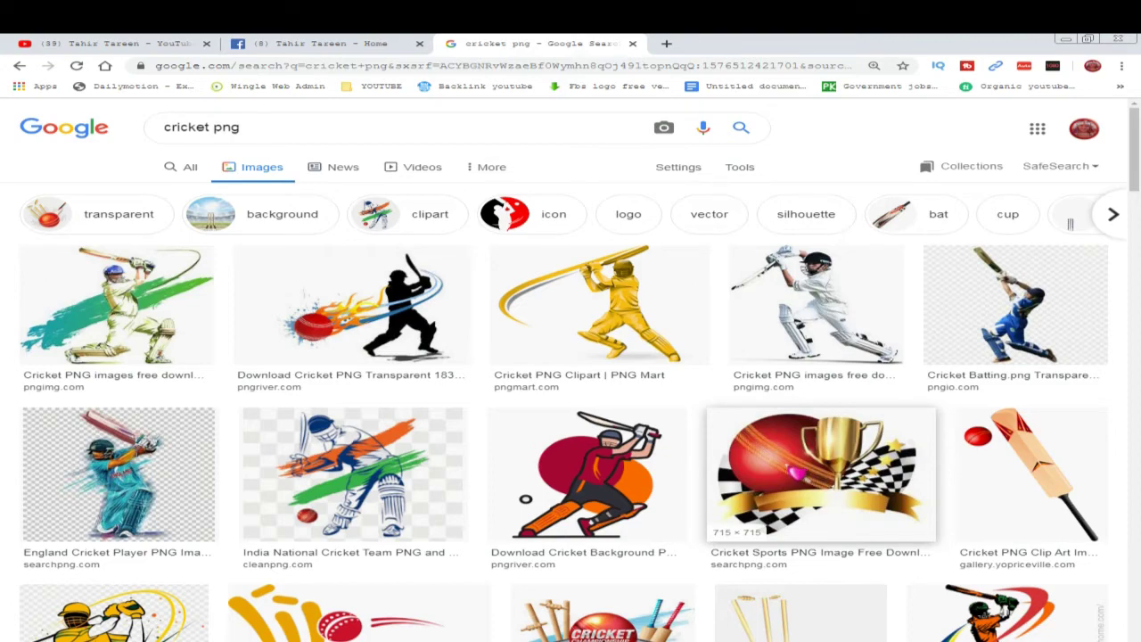
- Open the Cricket Sports trophy image preview and drag it from the browser onto the desktop
{"action": "left_click", "coordinate": [796, 472]}
{"action": "left_click", "coordinate": [1087, 38]}
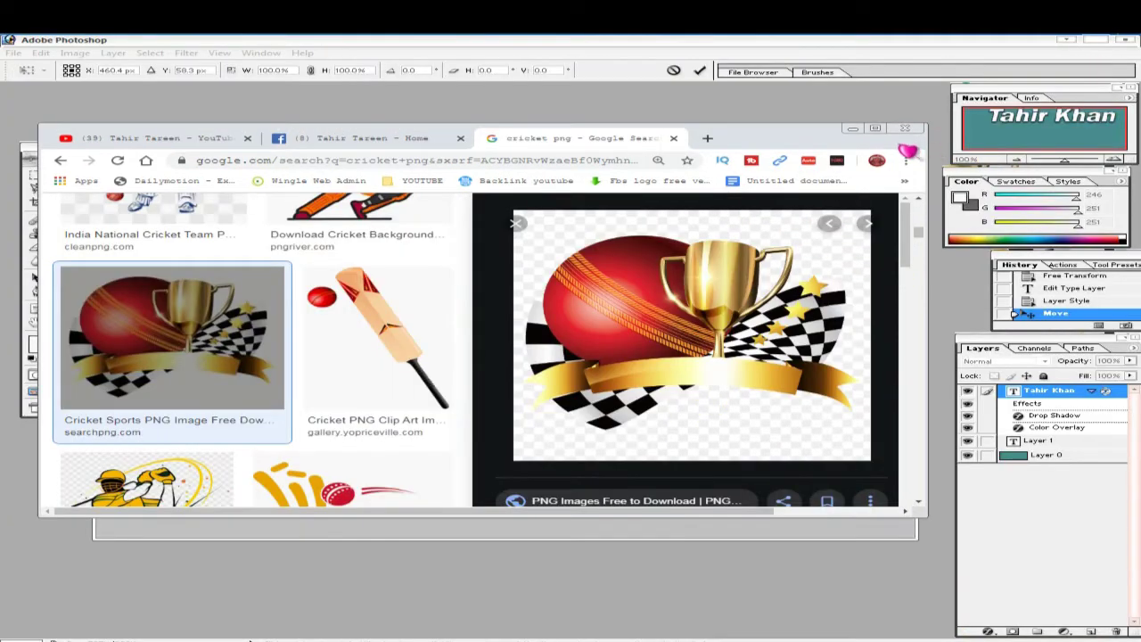
{"action": "left_click", "coordinate": [1099, 41]}
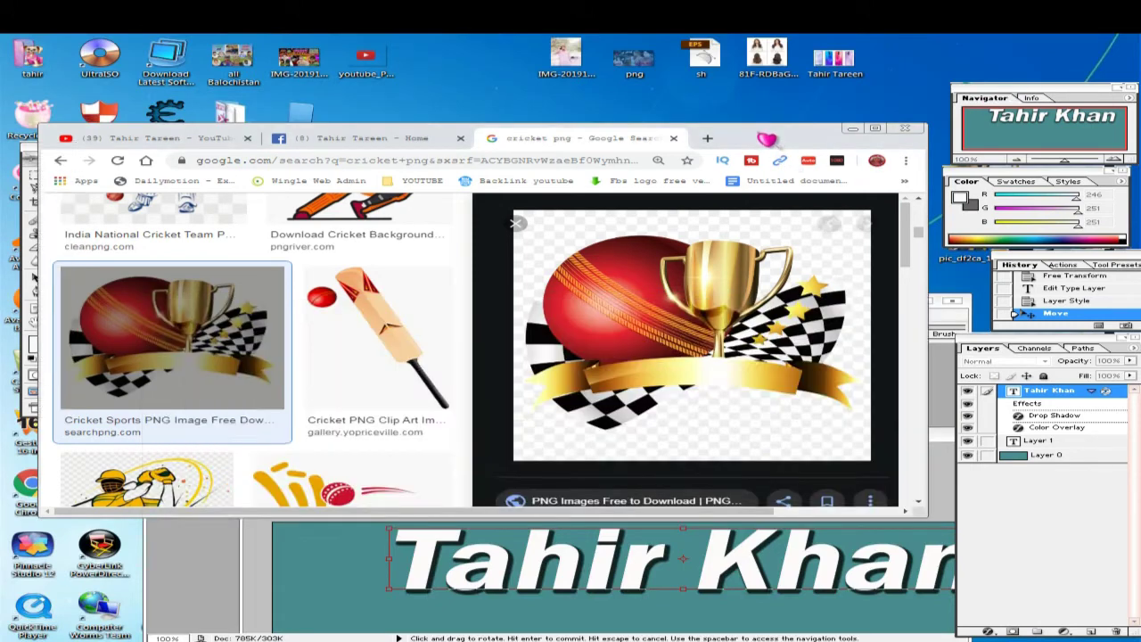
{"action": "left_click_drag", "start_coordinate": [766, 138], "coordinate": [640, 50]}
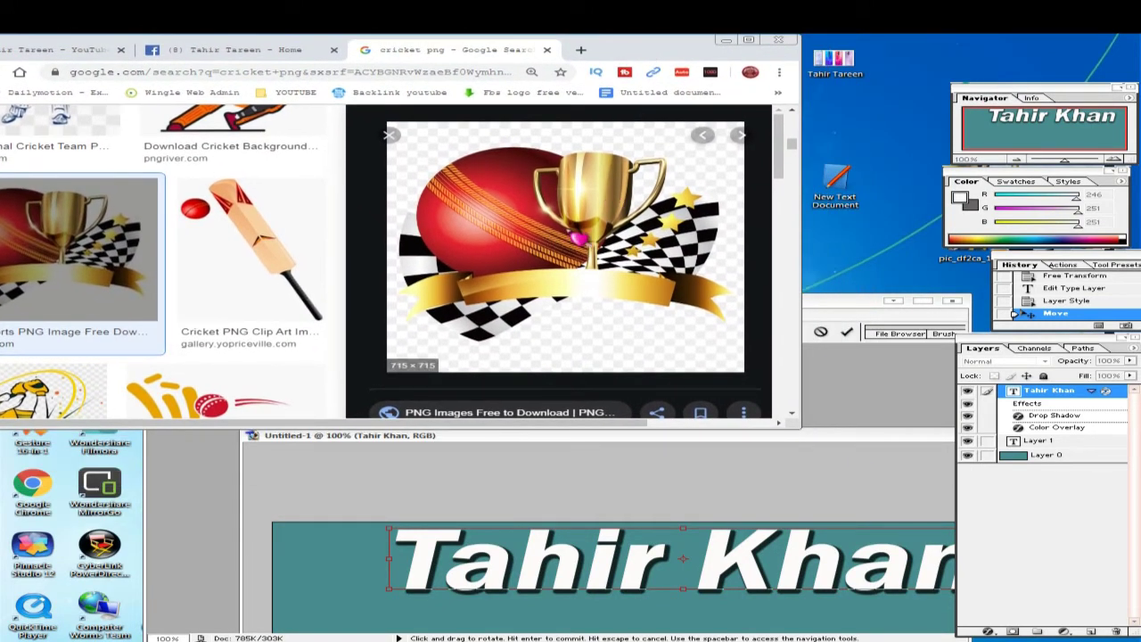
{"action": "left_click_drag", "start_coordinate": [578, 237], "coordinate": [898, 127]}
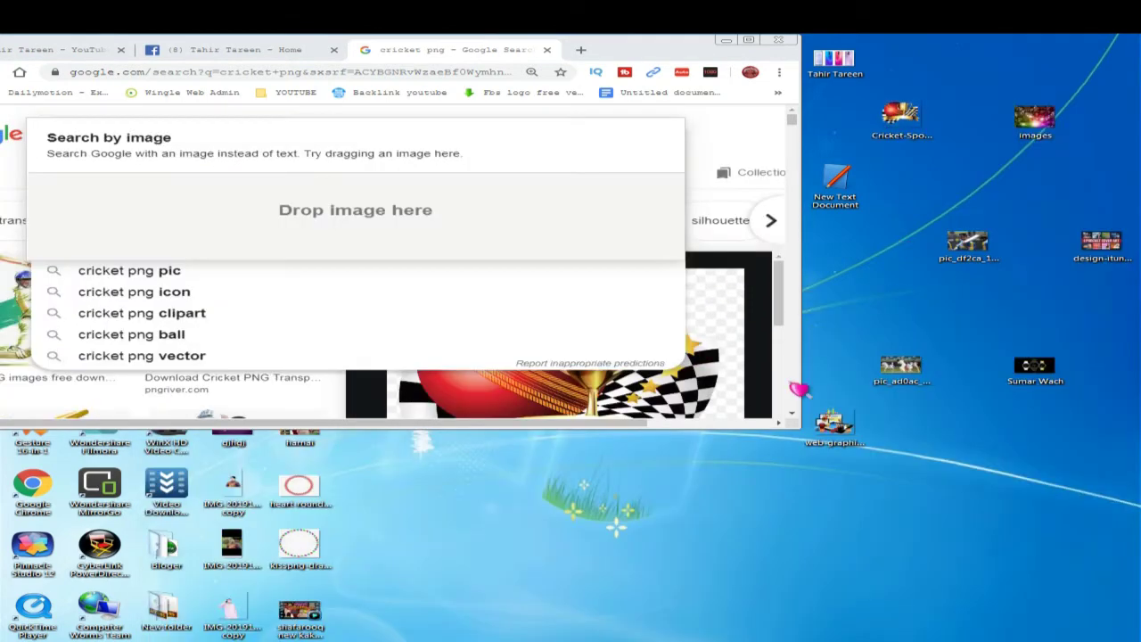
{"action": "left_click_drag", "start_coordinate": [900, 130], "coordinate": [434, 419]}
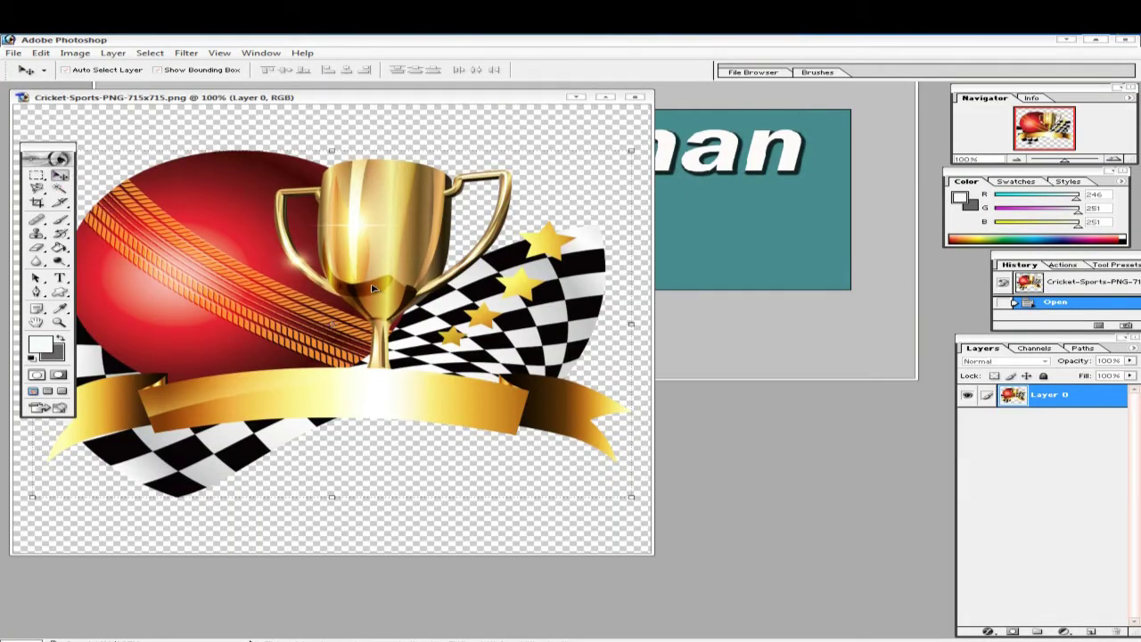
- Drag the cricket trophy image into the banner, scale it to about 40%, and place it beside the name's end
{"action": "left_click_drag", "start_coordinate": [373, 287], "coordinate": [551, 270]}
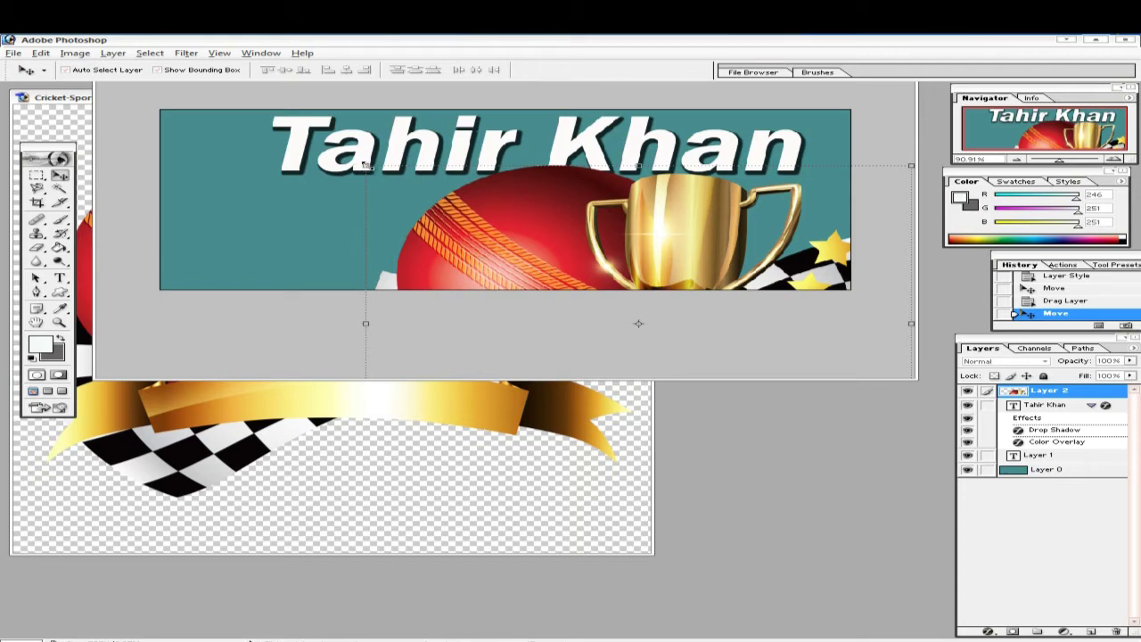
{"action": "left_click_drag", "start_coordinate": [365, 165], "coordinate": [514, 277]}
{"action": "left_click_drag", "start_coordinate": [605, 284], "coordinate": [682, 207]}
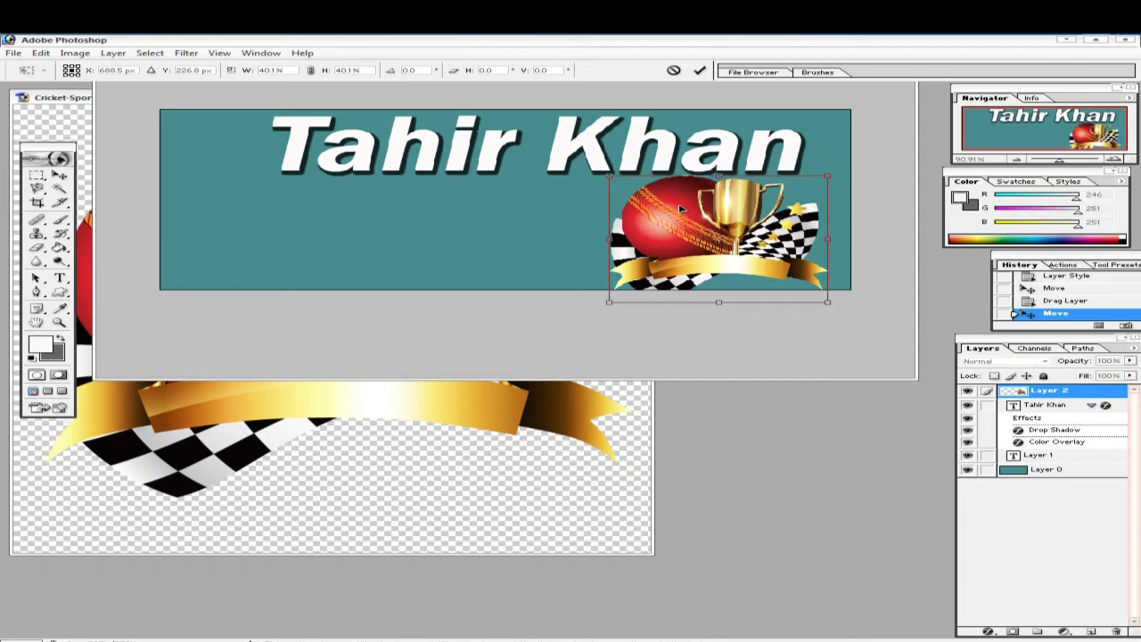
{"action": "key", "text": "Return"}
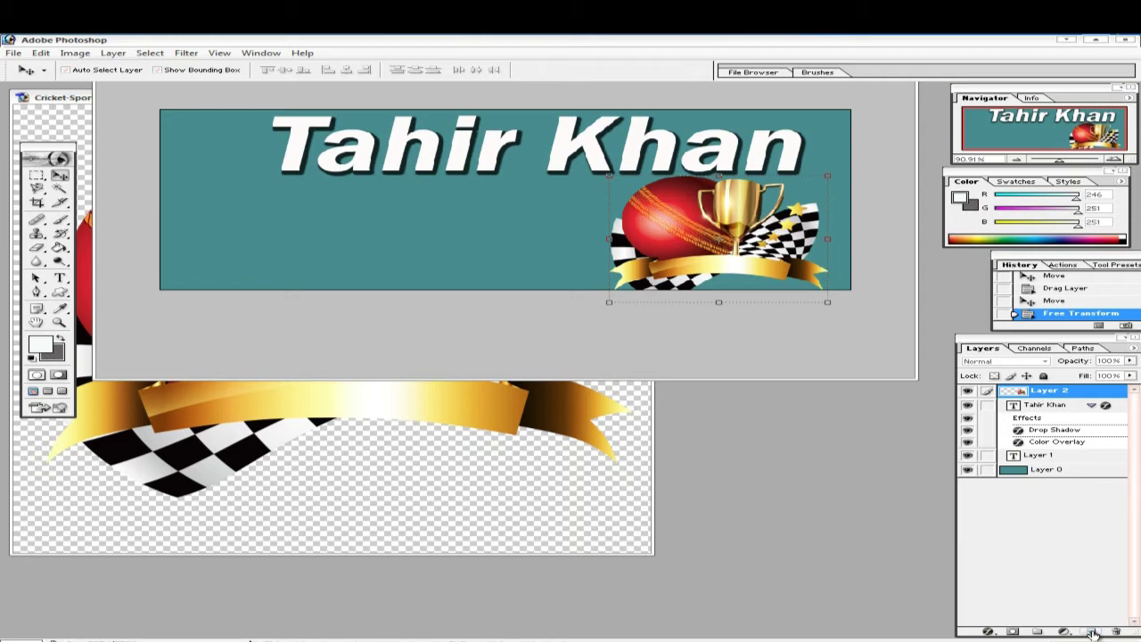
- On a new layer, type 'Sports' on the banner
{"action": "left_click", "coordinate": [1094, 631]}
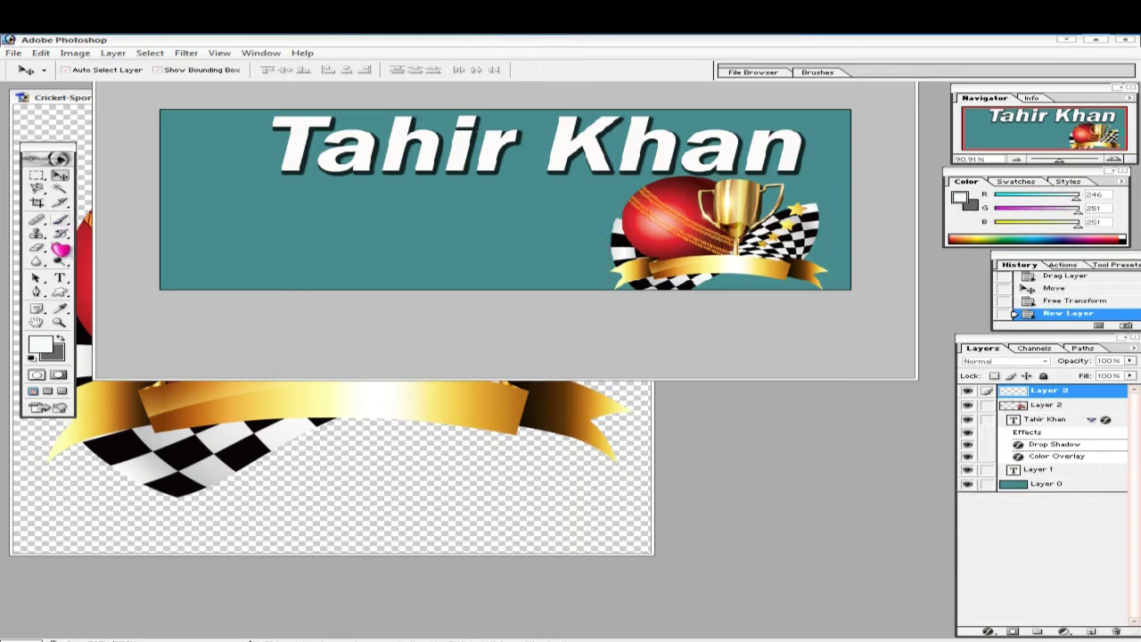
{"action": "left_click", "coordinate": [59, 278]}
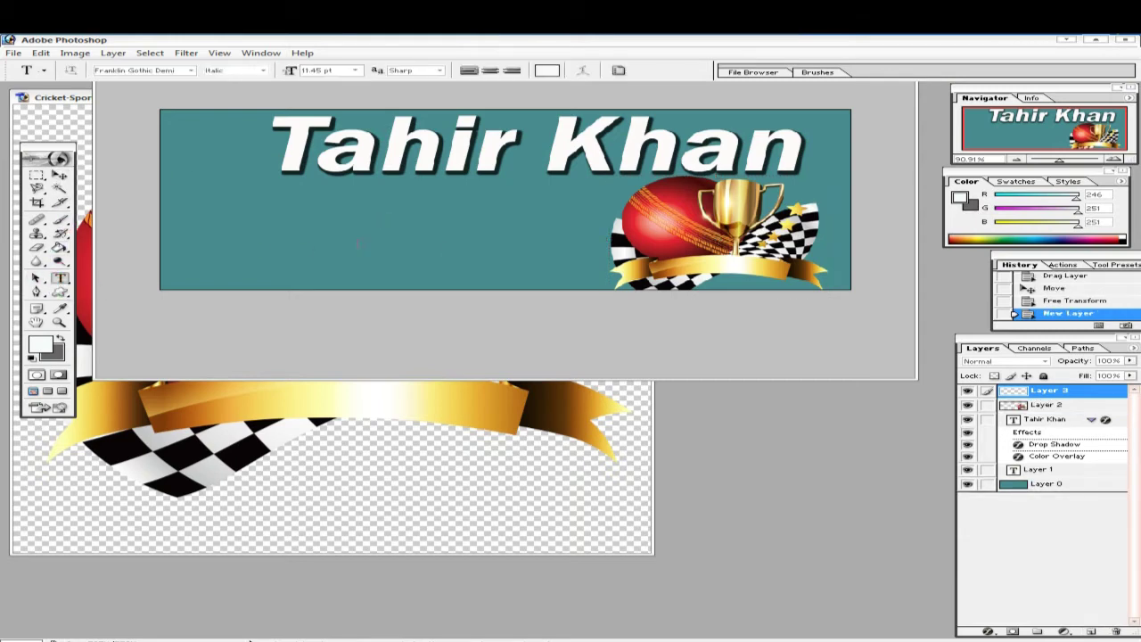
{"action": "left_click", "coordinate": [334, 214]}
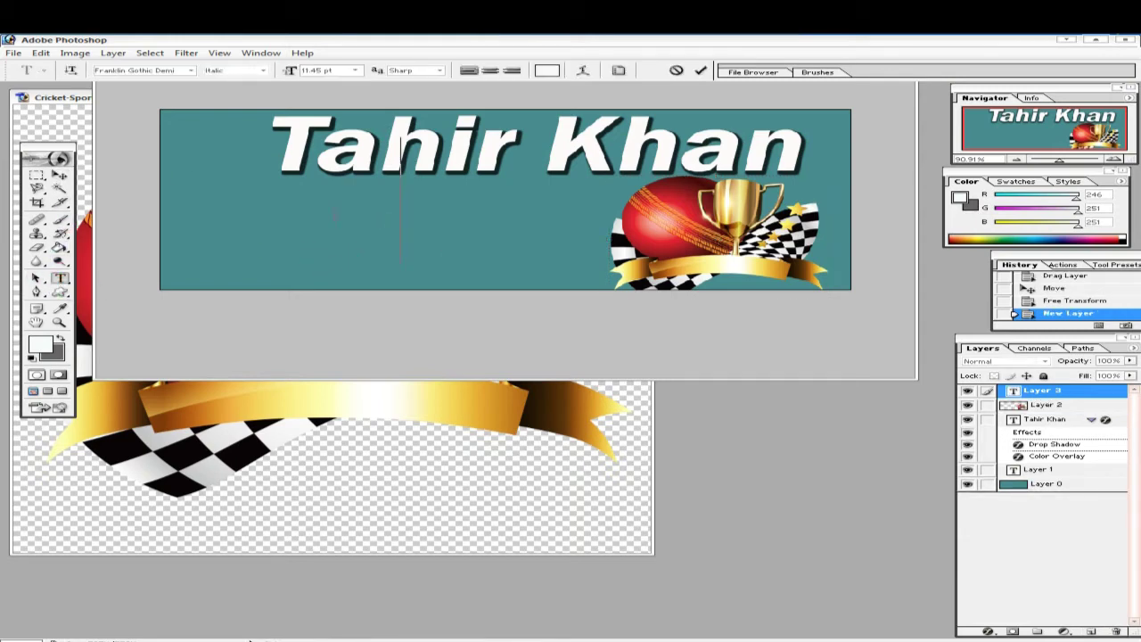
{"action": "type", "text": "Sp"}
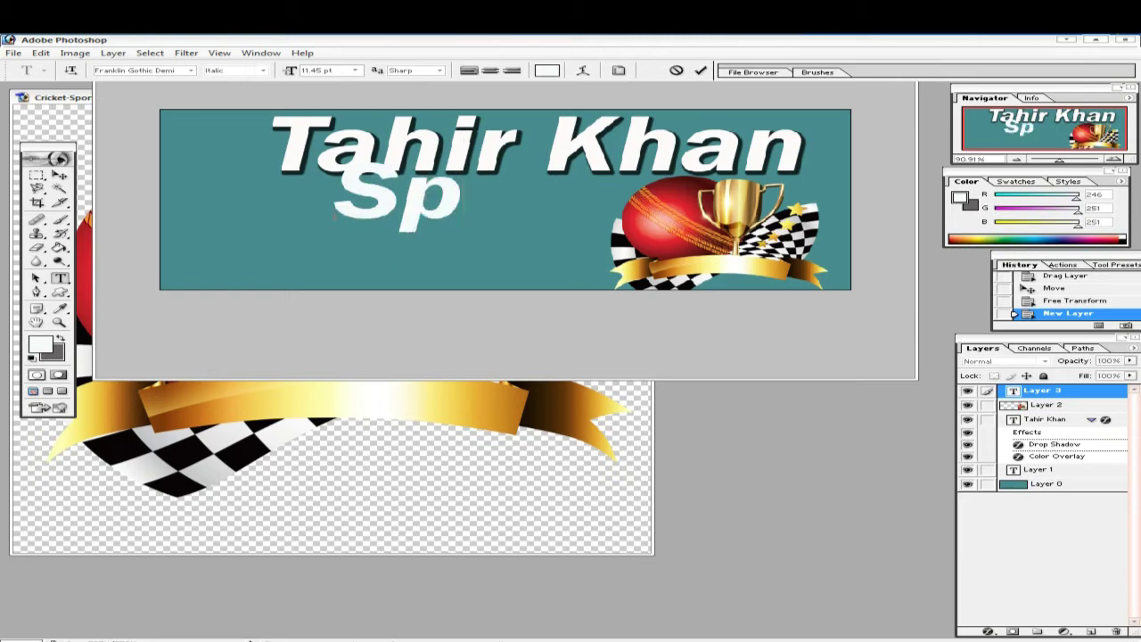
{"action": "type", "text": "ort"}
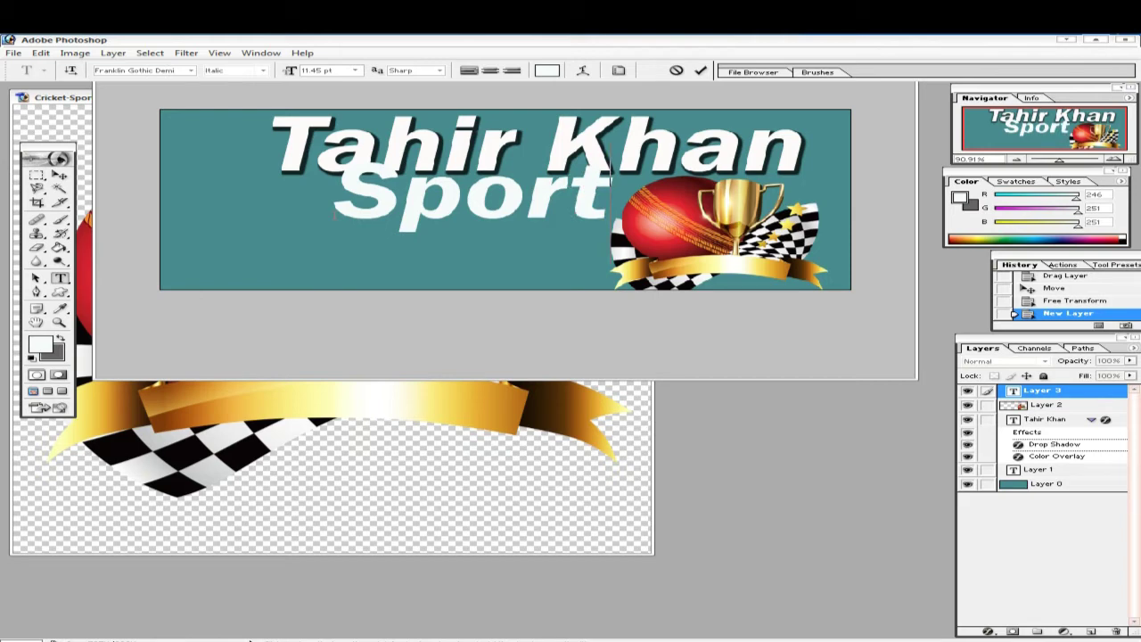
{"action": "type", "text": "s"}
{"action": "left_click", "coordinate": [41, 177]}
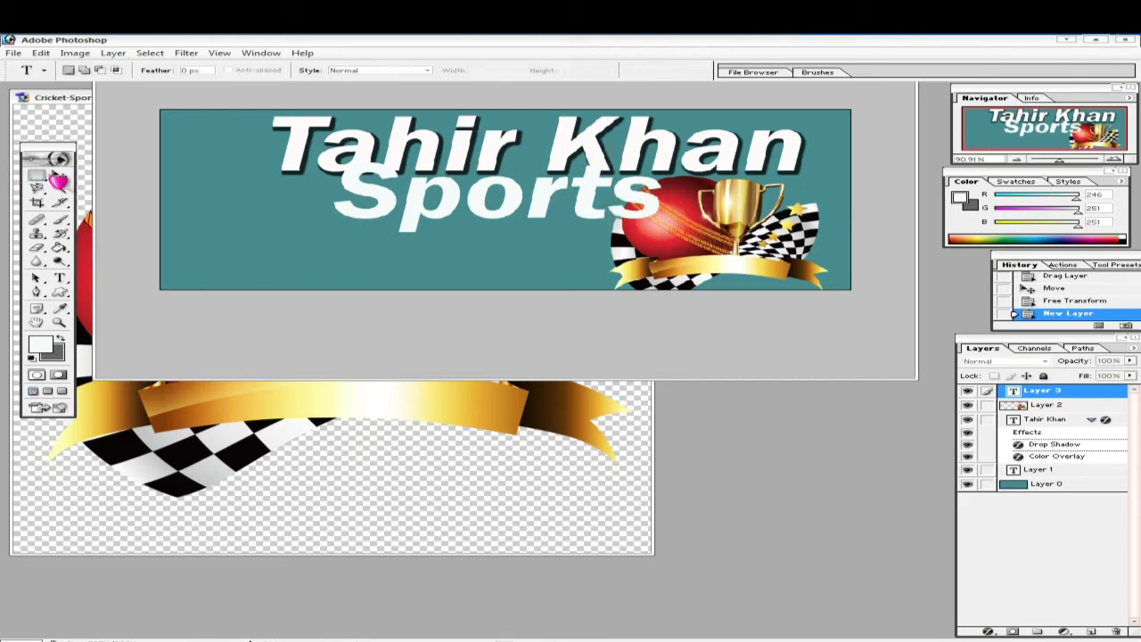
{"action": "left_click", "coordinate": [60, 176]}
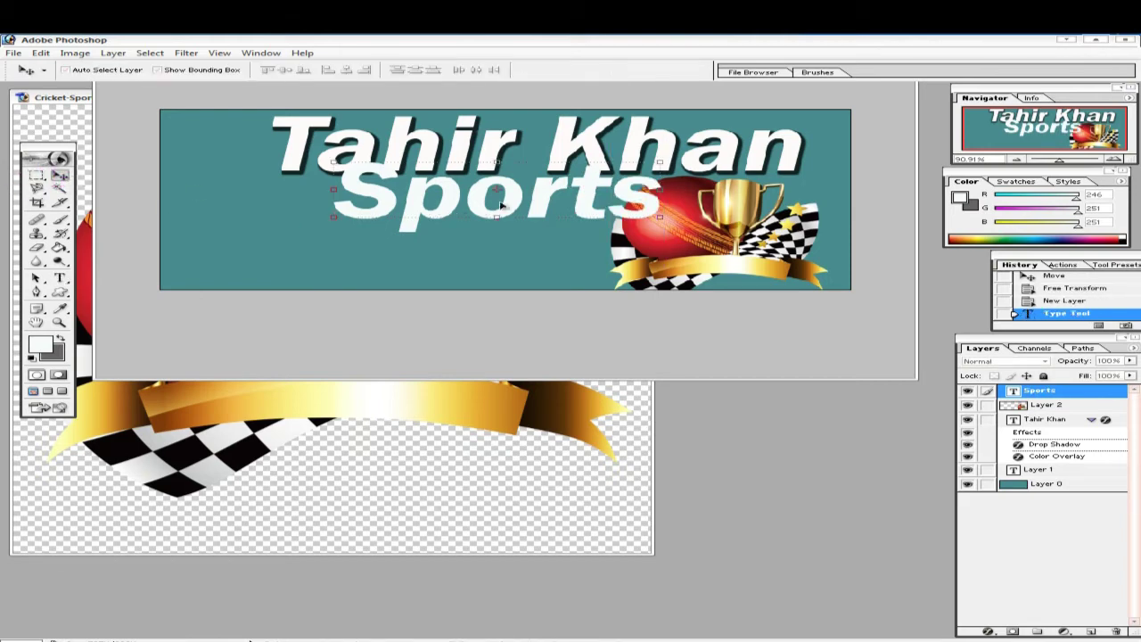
{"action": "left_click_drag", "start_coordinate": [549, 192], "coordinate": [493, 211]}
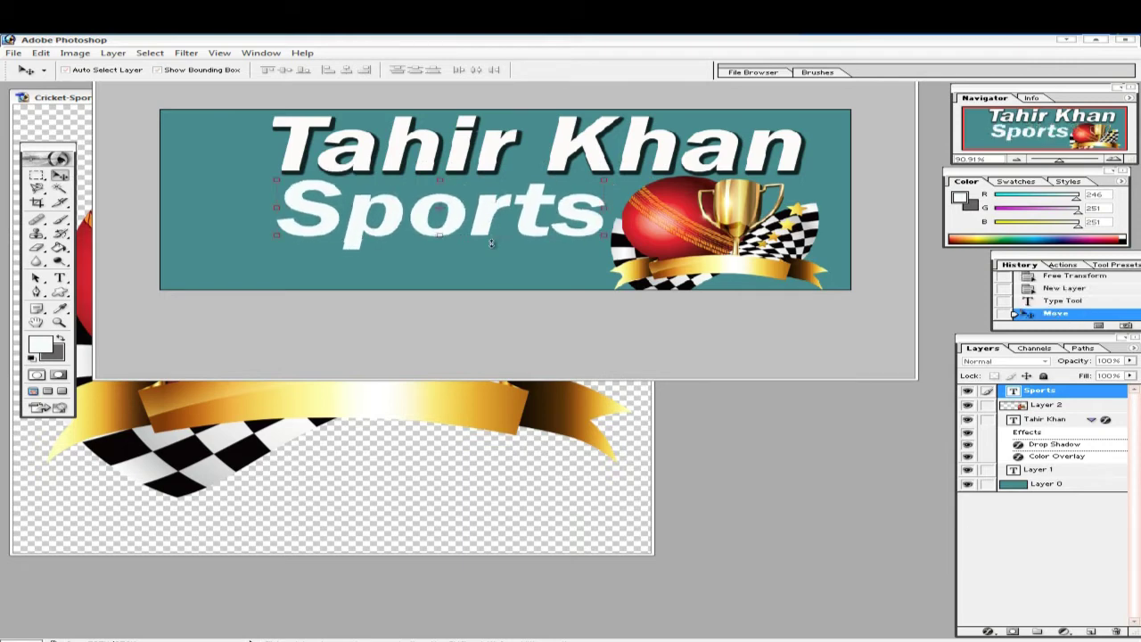
{"action": "double_click", "coordinate": [1016, 393]}
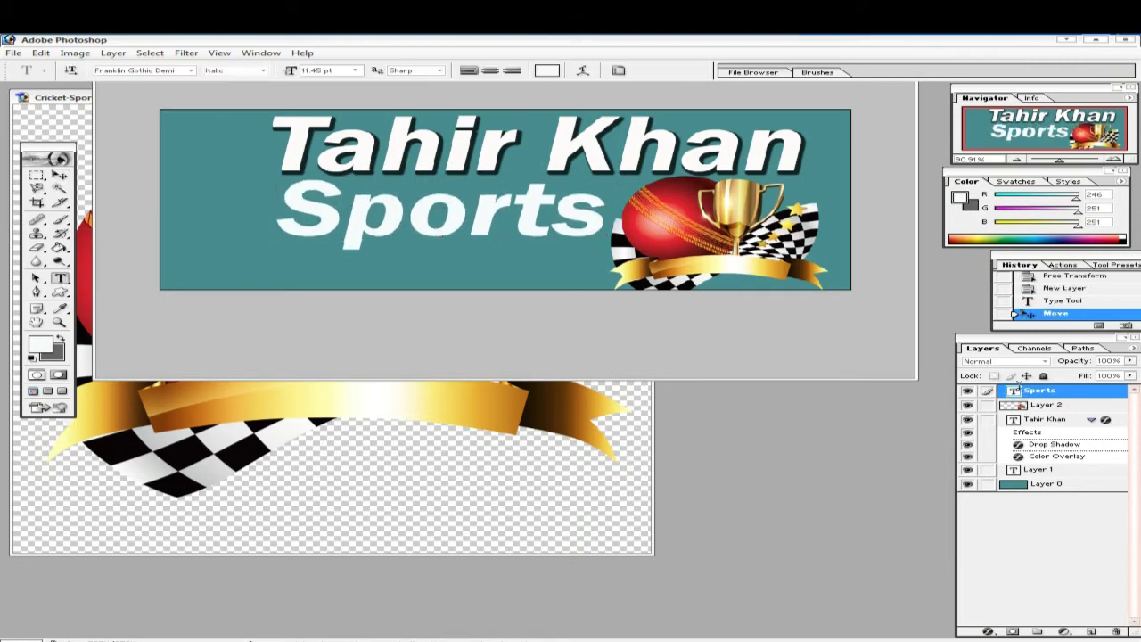
- Try Giddyup Std, Incised901 Nd BT, Lucida Sans Unicode and Myriad Pro on Sports
{"action": "left_click", "coordinate": [190, 71]}
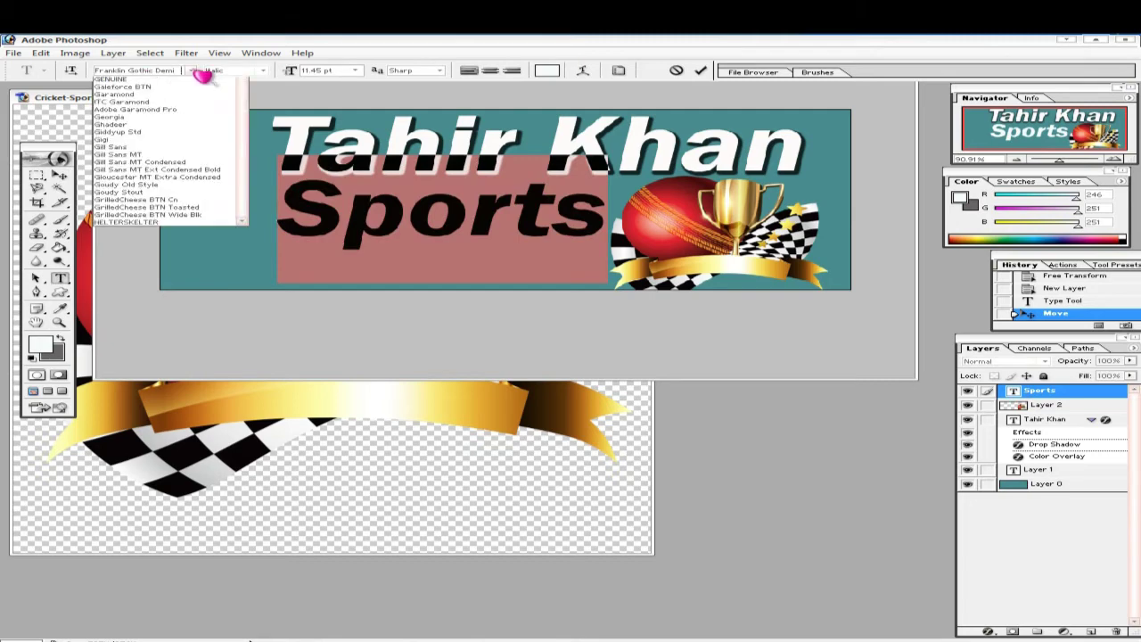
{"action": "left_click", "coordinate": [133, 210]}
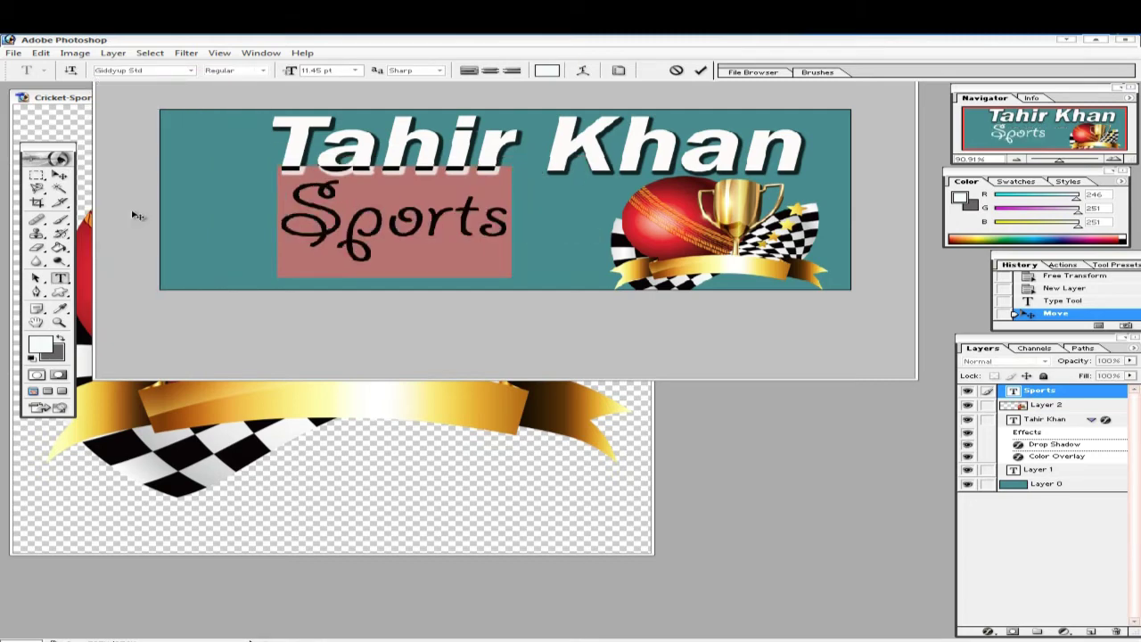
{"action": "left_click", "coordinate": [192, 71]}
{"action": "scroll", "coordinate": [195, 230], "scroll_direction": "down", "scroll_amount": 4}
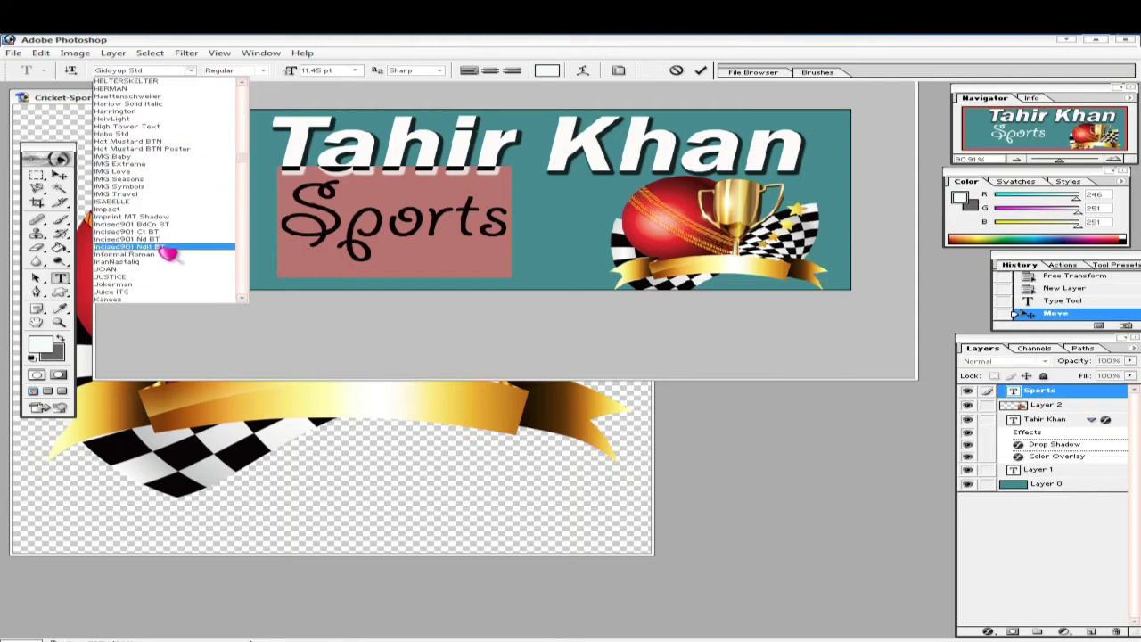
{"action": "left_click", "coordinate": [151, 245]}
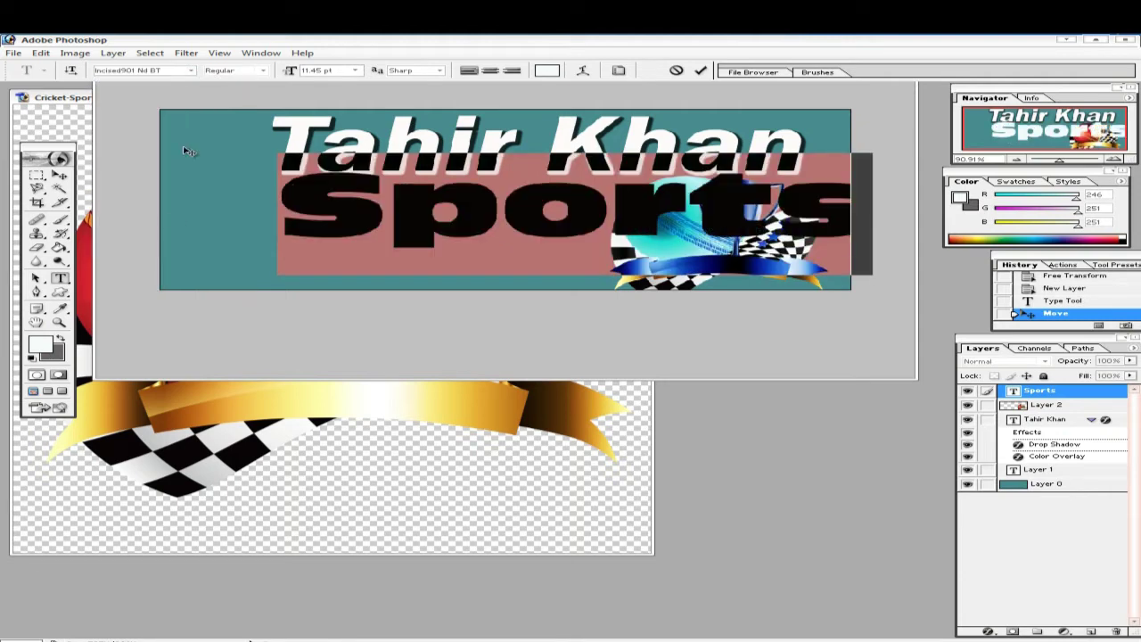
{"action": "left_click", "coordinate": [192, 71]}
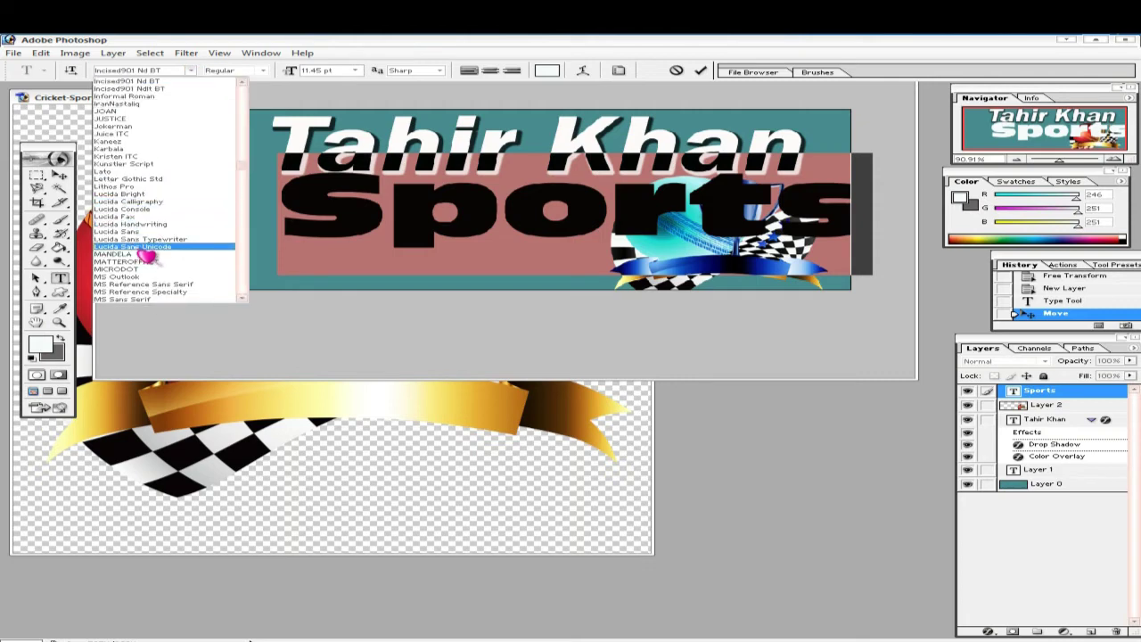
{"action": "left_click", "coordinate": [141, 247]}
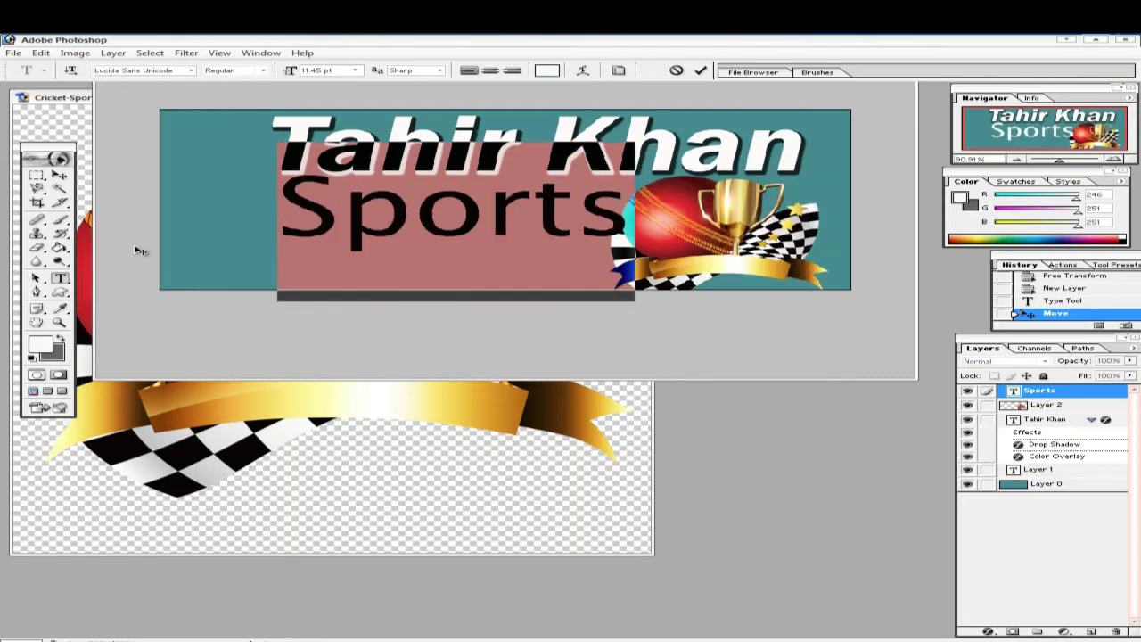
{"action": "left_click", "coordinate": [191, 70]}
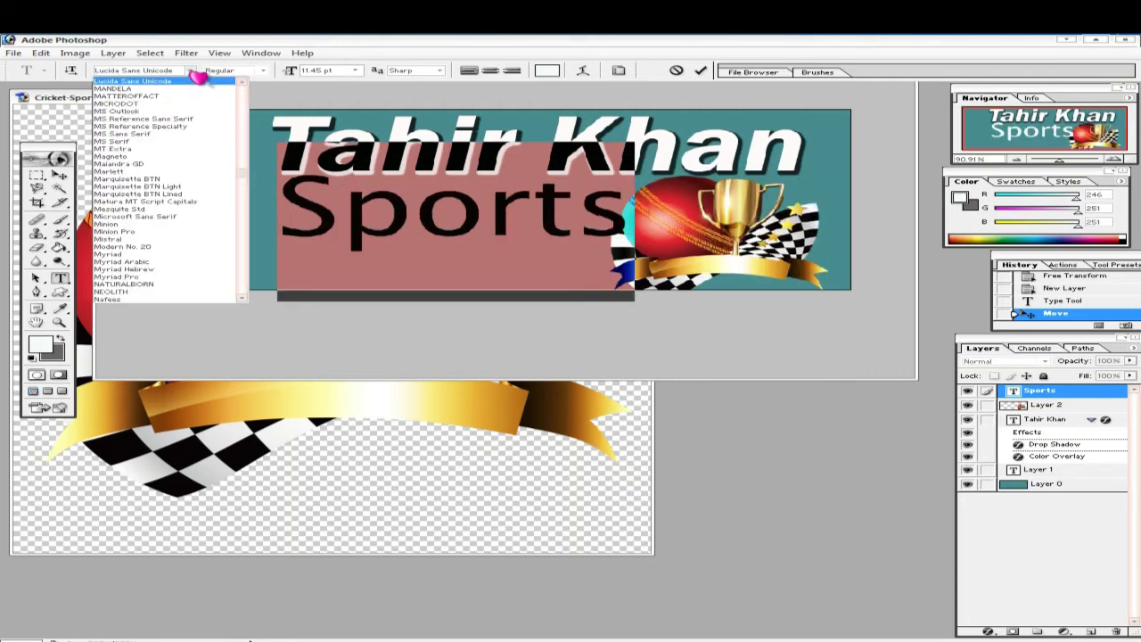
{"action": "left_click", "coordinate": [152, 278]}
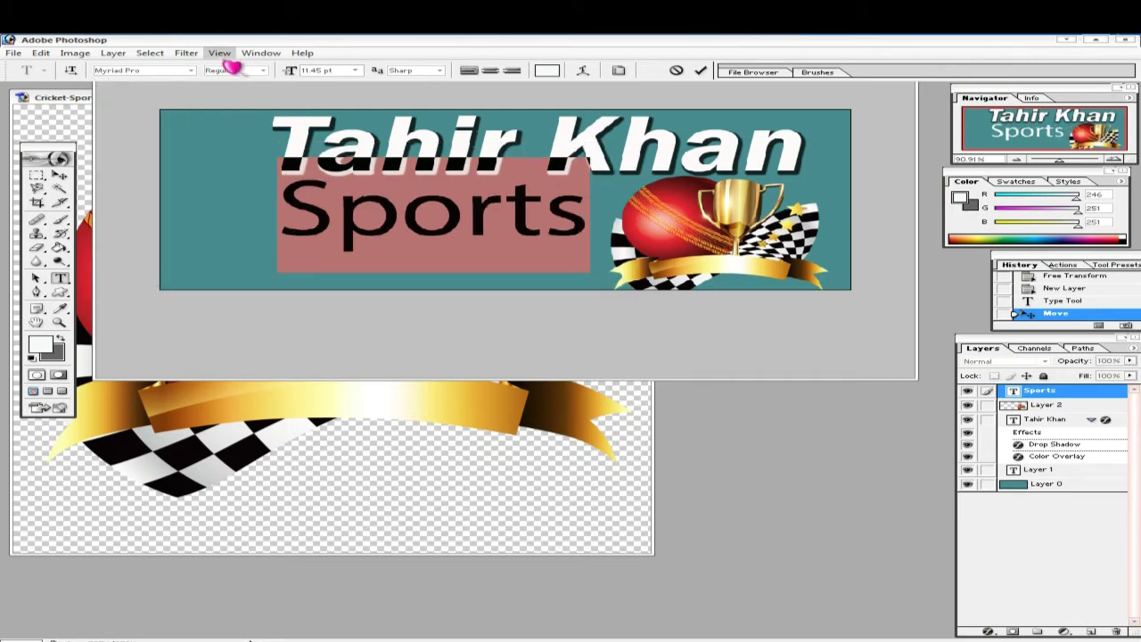
- Apply Poplar Std Black to the Sports text and commit the change
{"action": "left_click", "coordinate": [190, 70]}
{"action": "scroll", "coordinate": [183, 250], "scroll_direction": "down", "scroll_amount": 2}
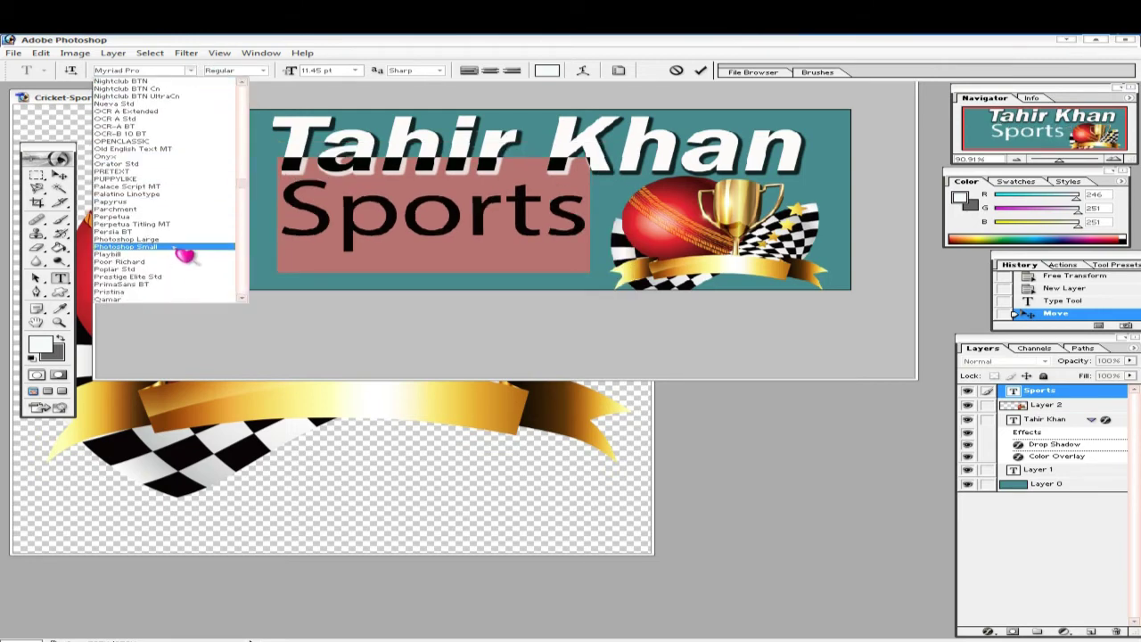
{"action": "left_click", "coordinate": [141, 270]}
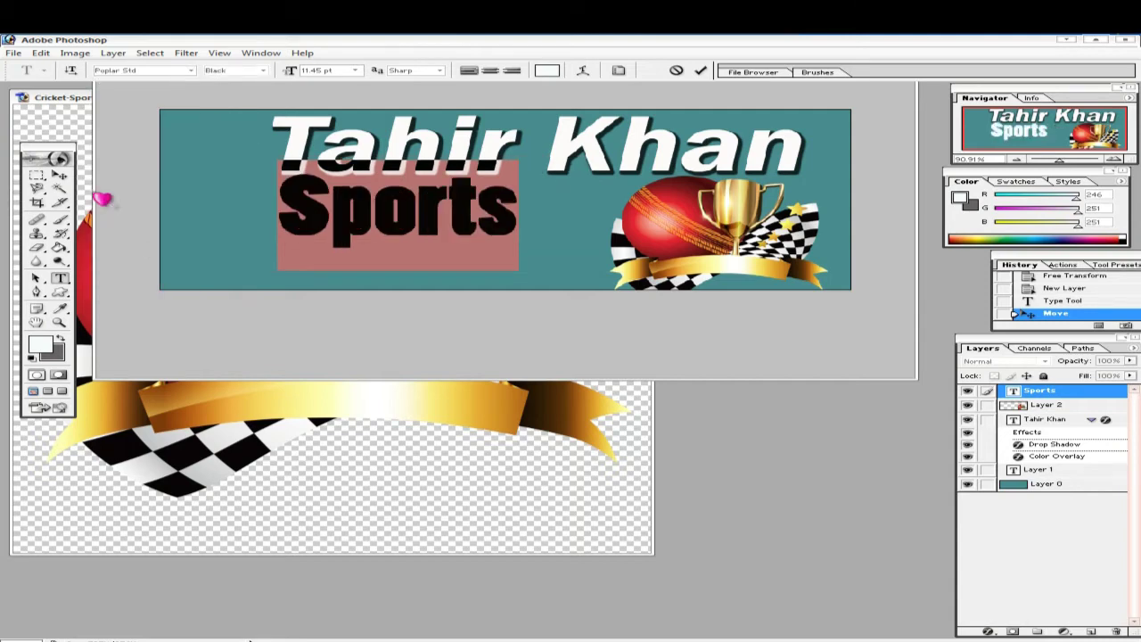
{"action": "left_click", "coordinate": [61, 175]}
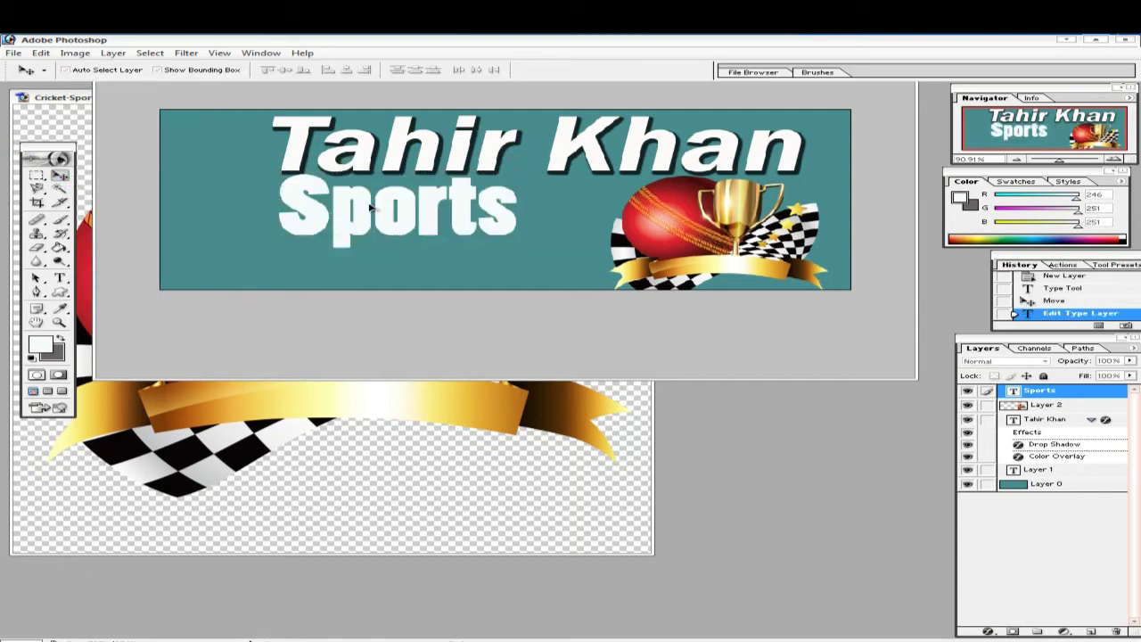
- Shift Sports about 65 px right and add a drop shadow with spread about 60
{"action": "left_click_drag", "start_coordinate": [370, 206], "coordinate": [428, 214]}
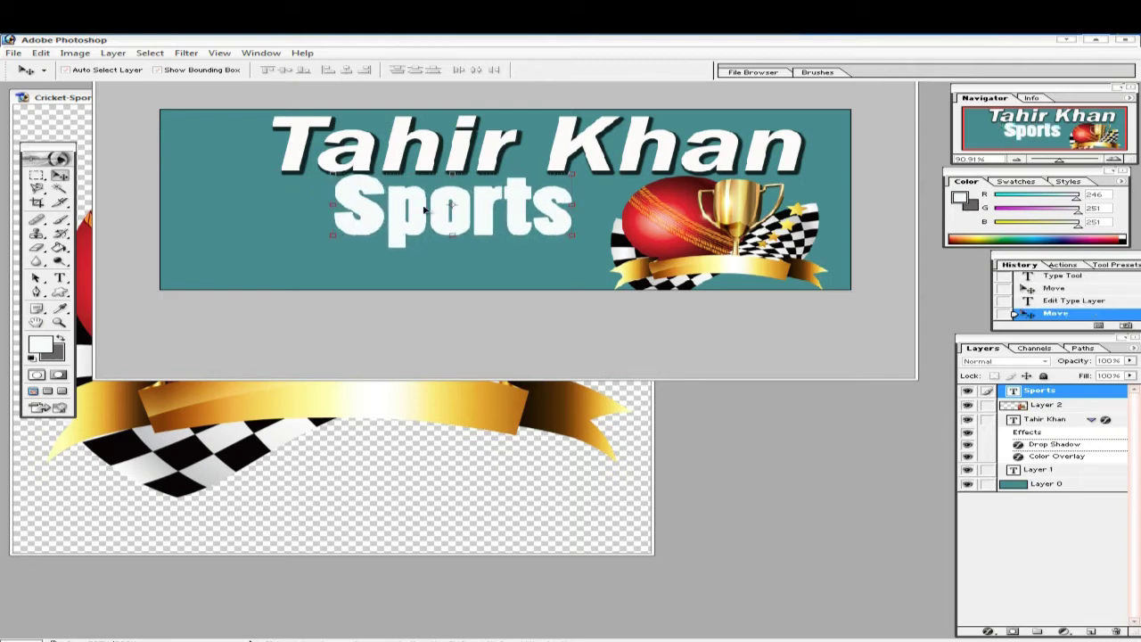
{"action": "left_click", "coordinate": [989, 631]}
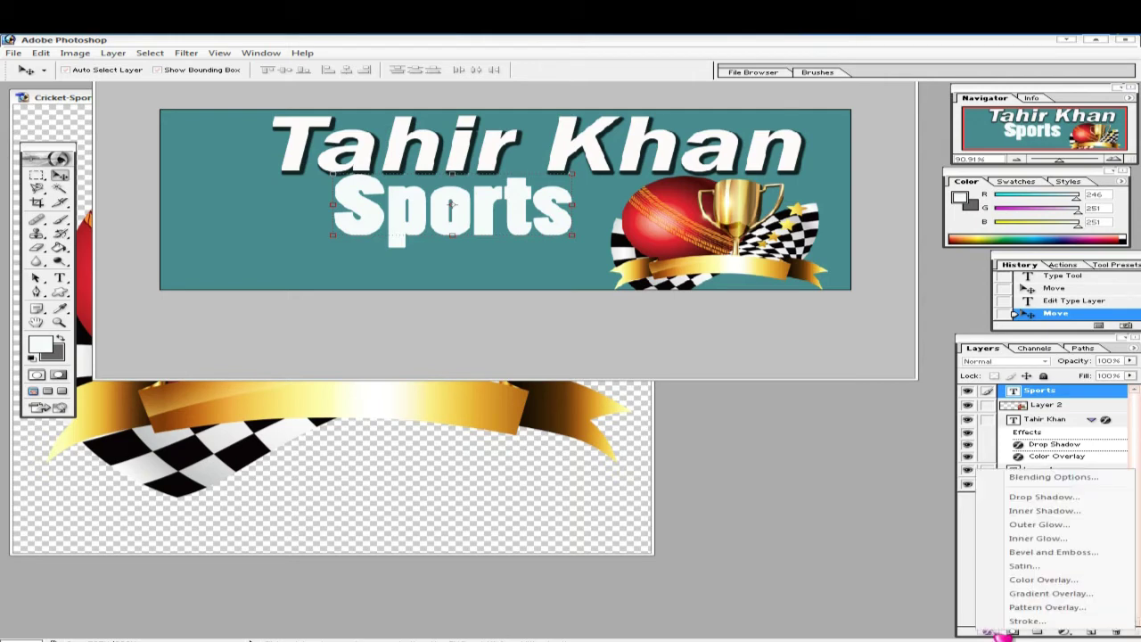
{"action": "left_click", "coordinate": [1043, 498]}
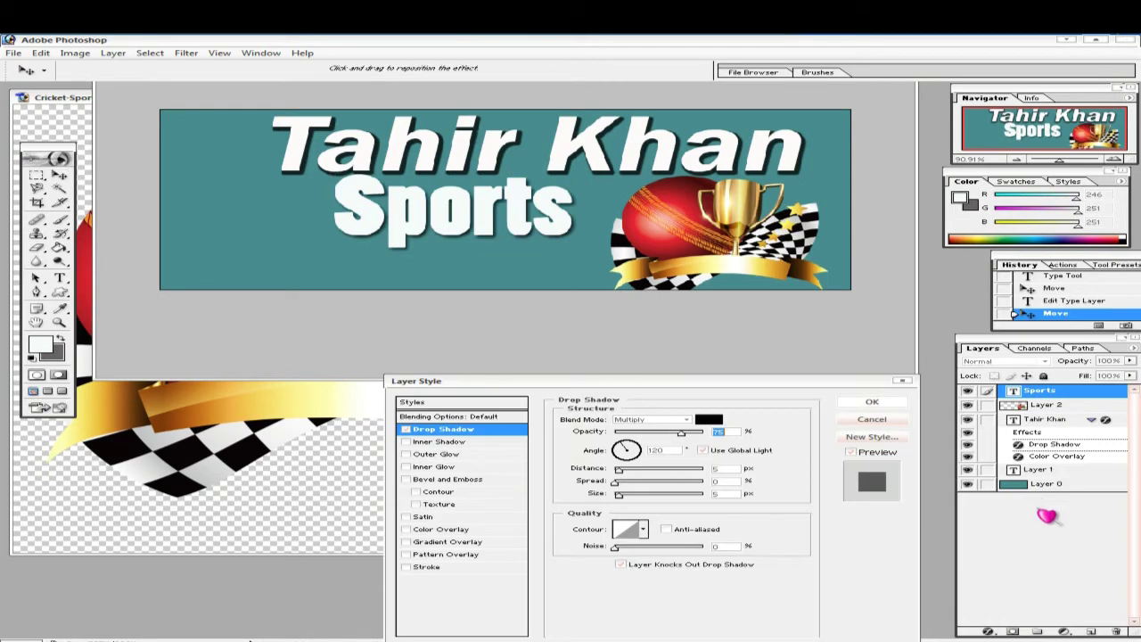
{"action": "left_click_drag", "start_coordinate": [616, 482], "coordinate": [683, 487]}
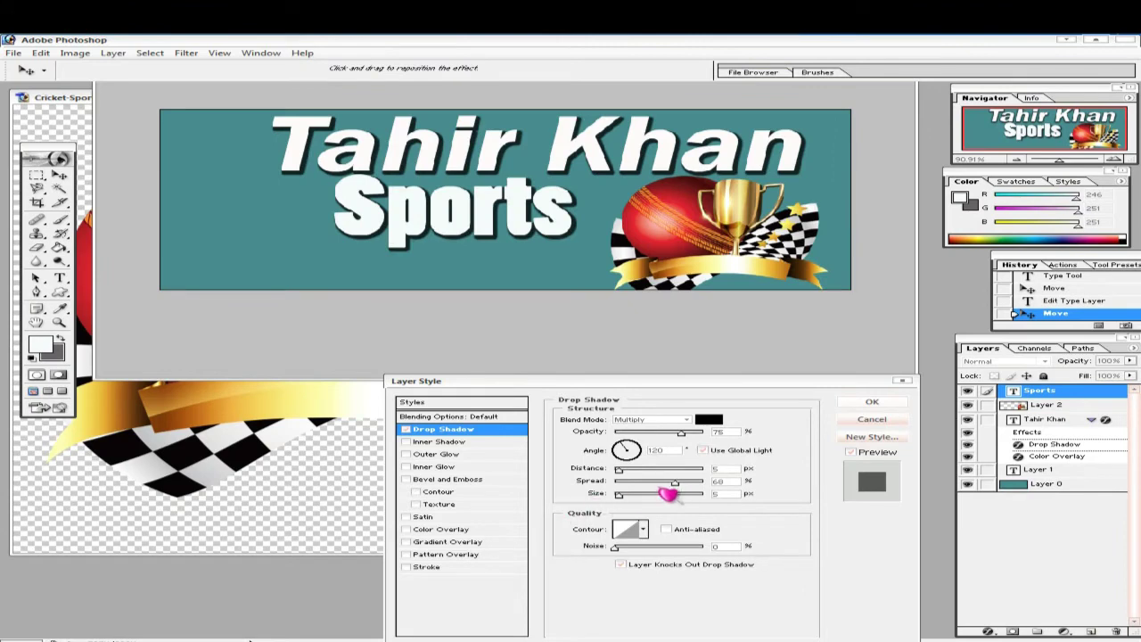
{"action": "left_click", "coordinate": [675, 484]}
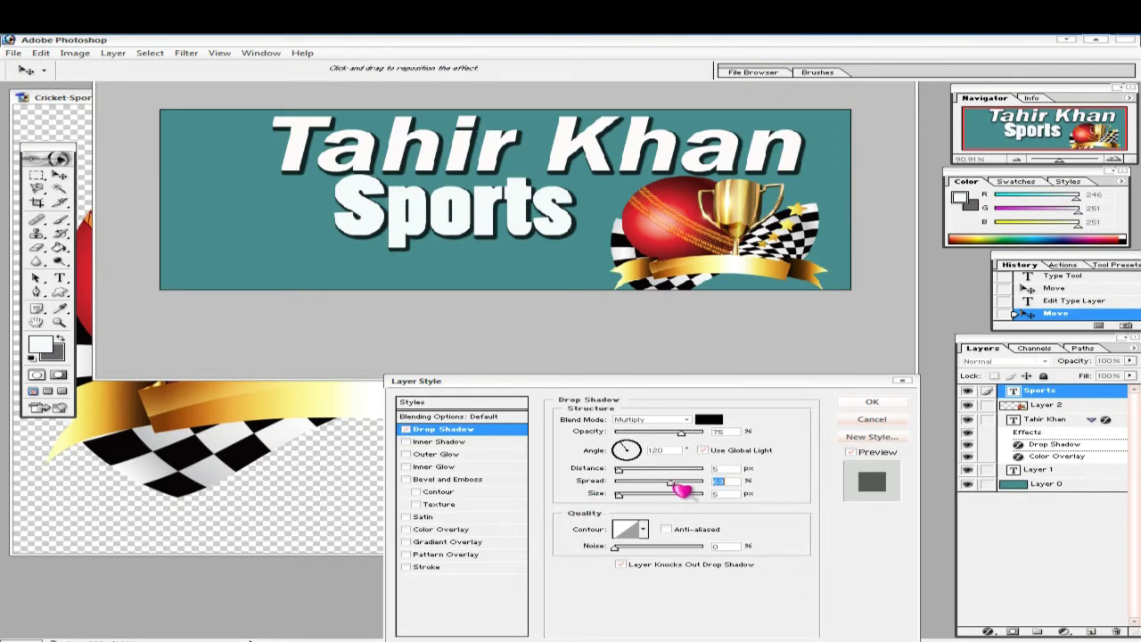
{"action": "left_click_drag", "start_coordinate": [681, 489], "coordinate": [678, 488]}
{"action": "left_click", "coordinate": [872, 402]}
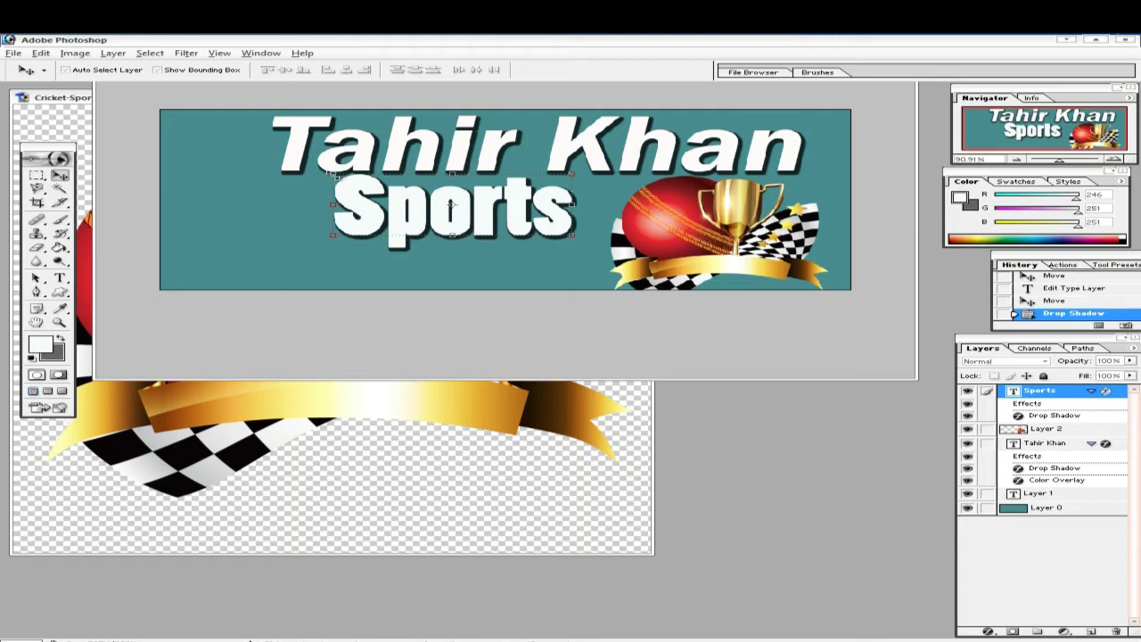
- Scale the Sports text down to about 81% with Free Transform
{"action": "key", "text": "ctrl+t"}
{"action": "left_click_drag", "start_coordinate": [332, 174], "coordinate": [353, 183]}
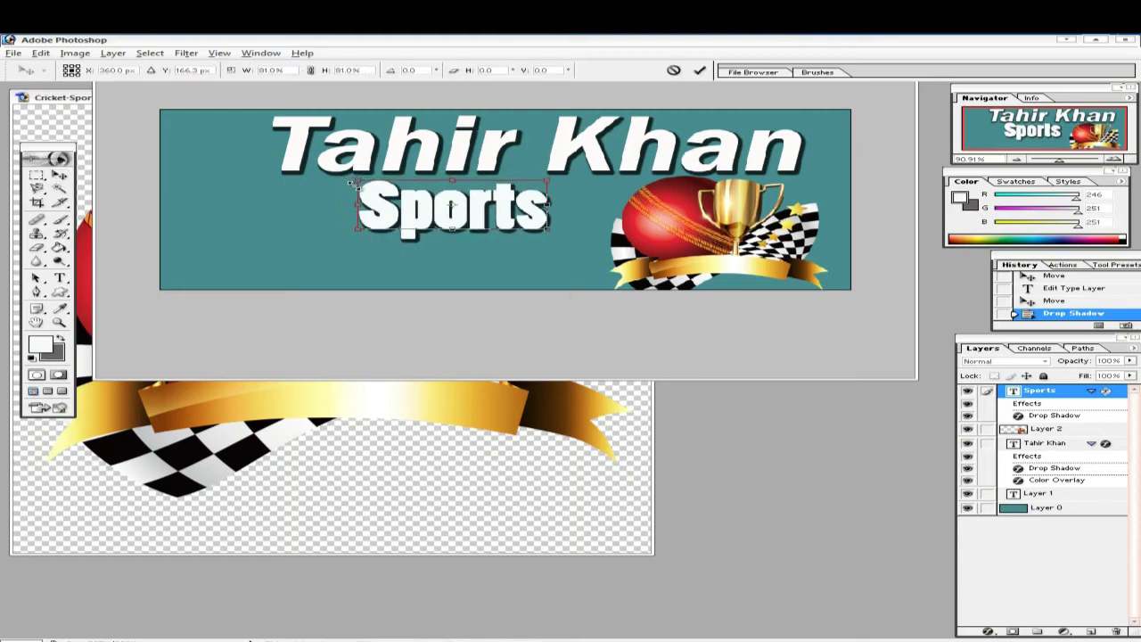
{"action": "left_click_drag", "start_coordinate": [353, 184], "coordinate": [357, 185]}
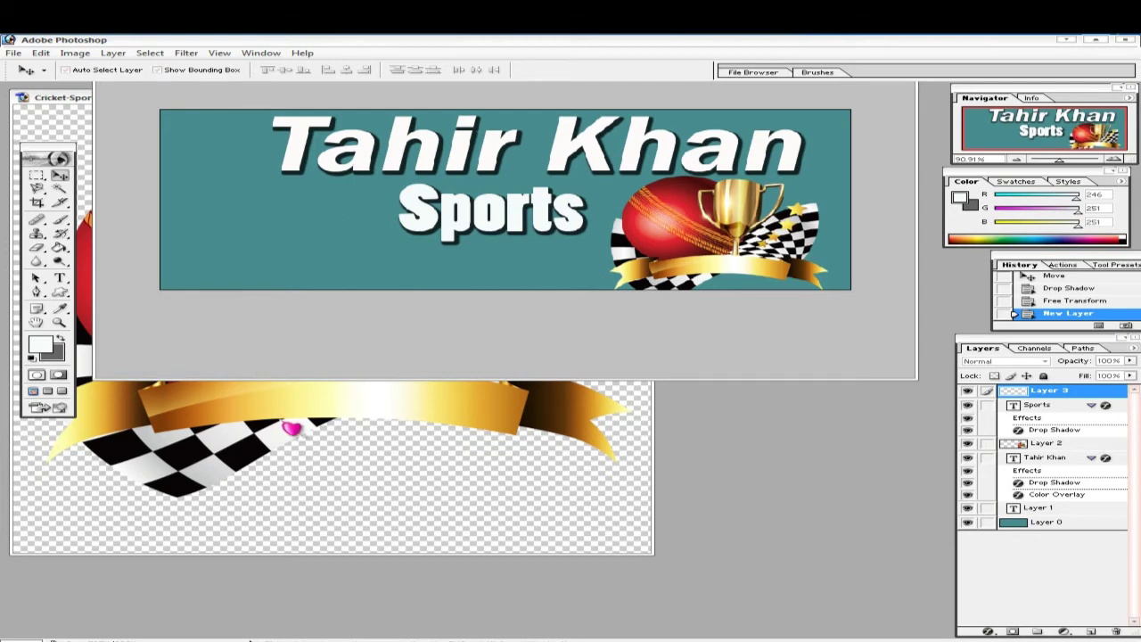
- Close the cricket trophy source image and return to the image search results
{"action": "left_click", "coordinate": [291, 426]}
{"action": "left_click", "coordinate": [642, 98]}
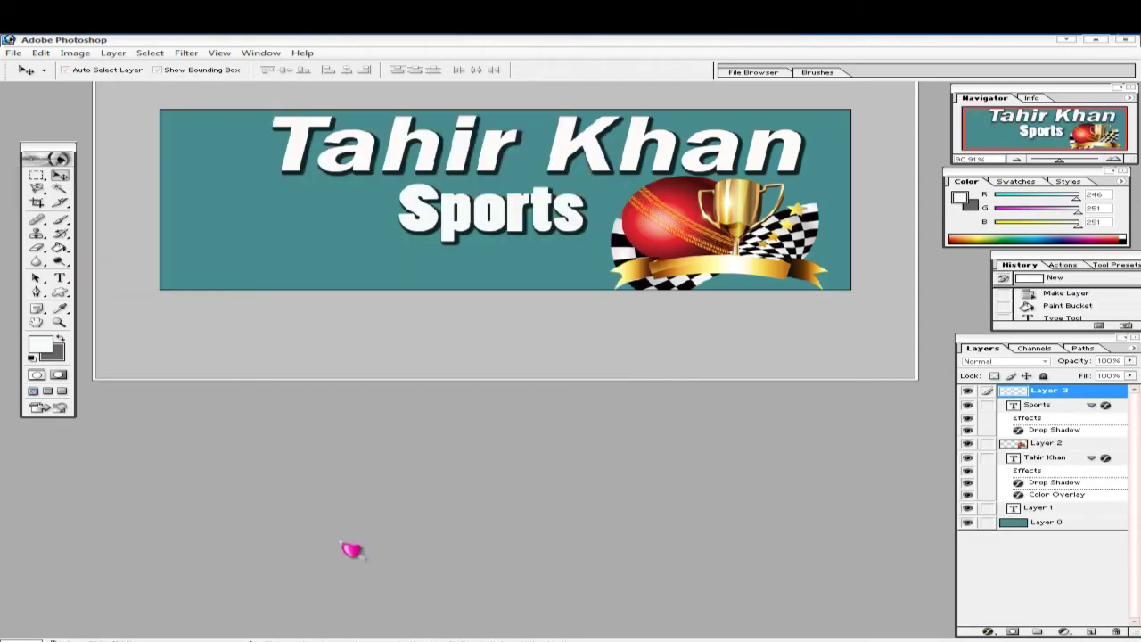
{"action": "key", "text": "alt+Tab"}
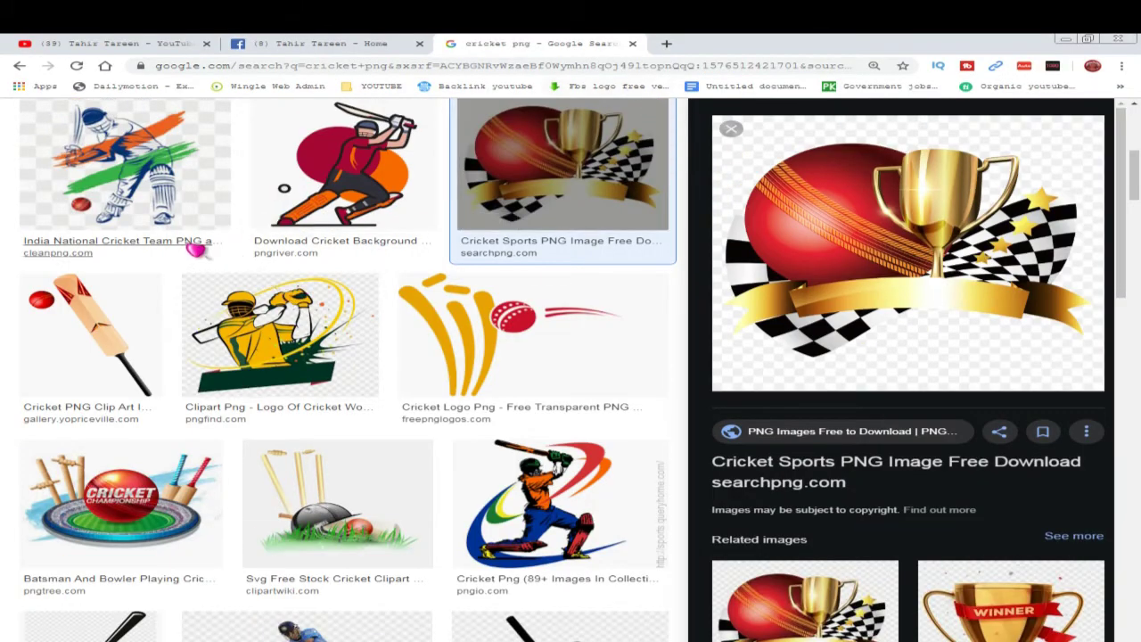
- Preview the batsman-with-flaming-ball image in the Google Images results
{"action": "scroll", "coordinate": [227, 284], "scroll_direction": "up", "scroll_amount": 5}
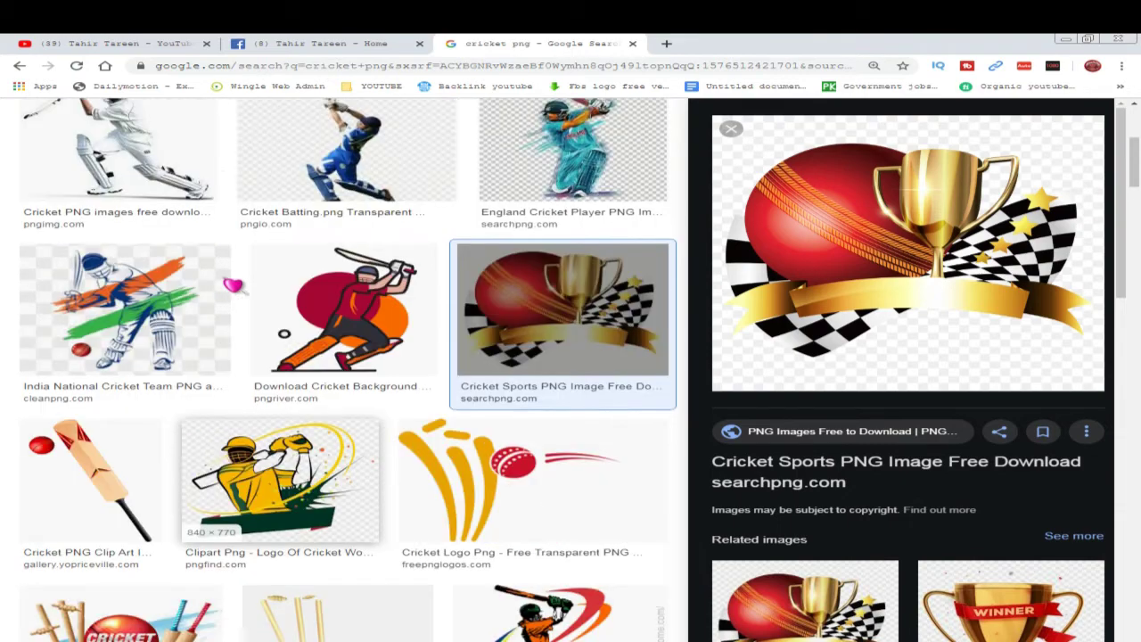
{"action": "scroll", "coordinate": [232, 285], "scroll_direction": "up", "scroll_amount": 5}
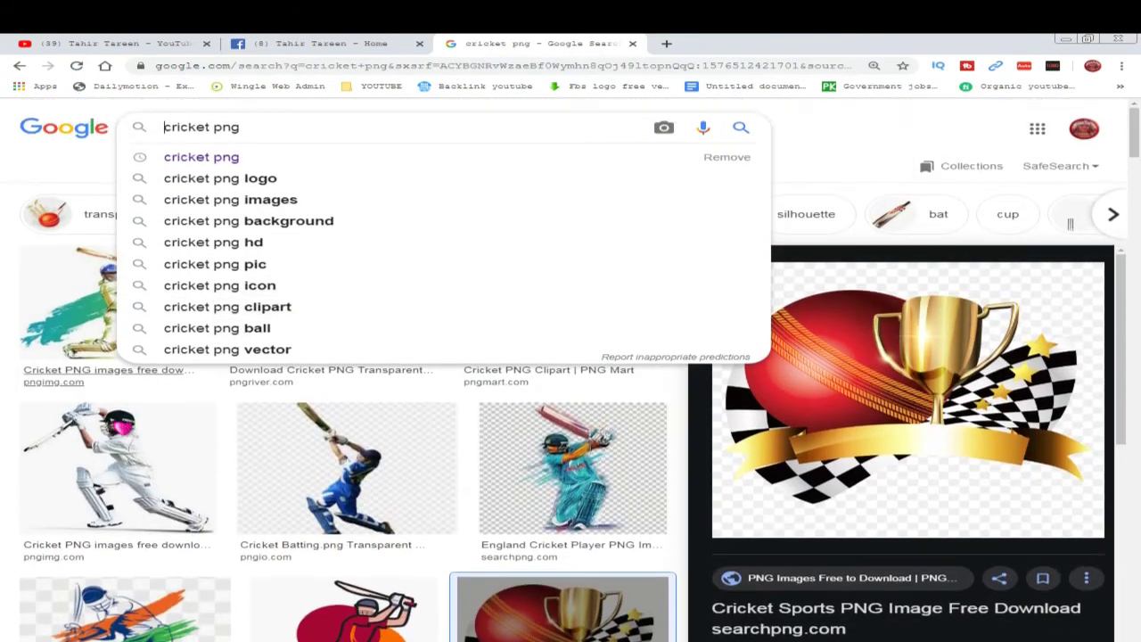
{"action": "left_click", "coordinate": [28, 284]}
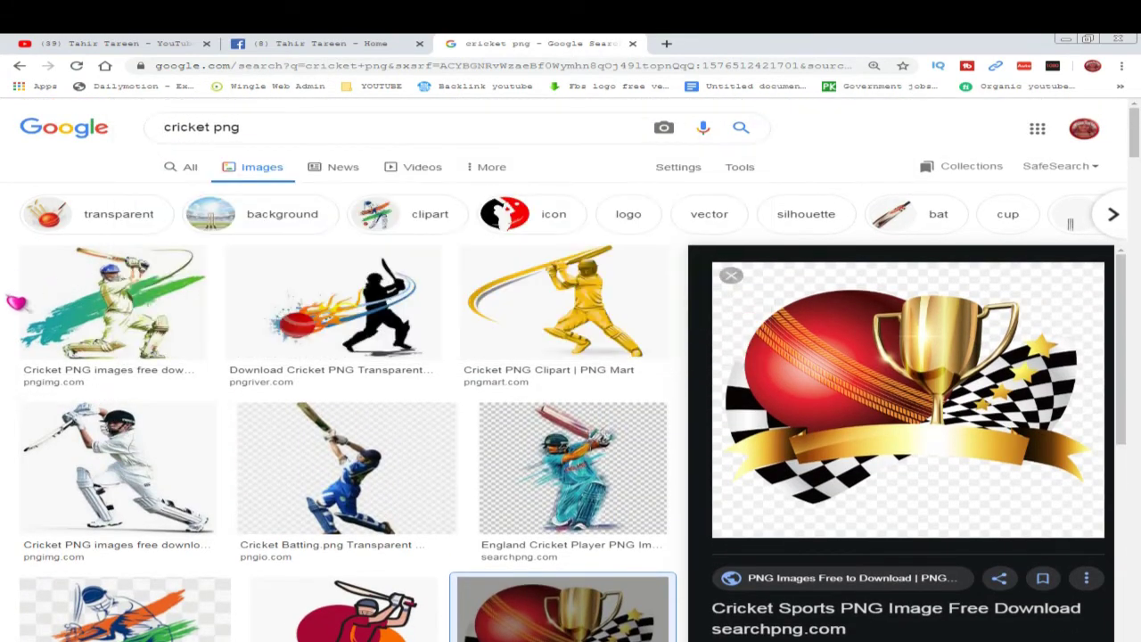
{"action": "left_click", "coordinate": [357, 318]}
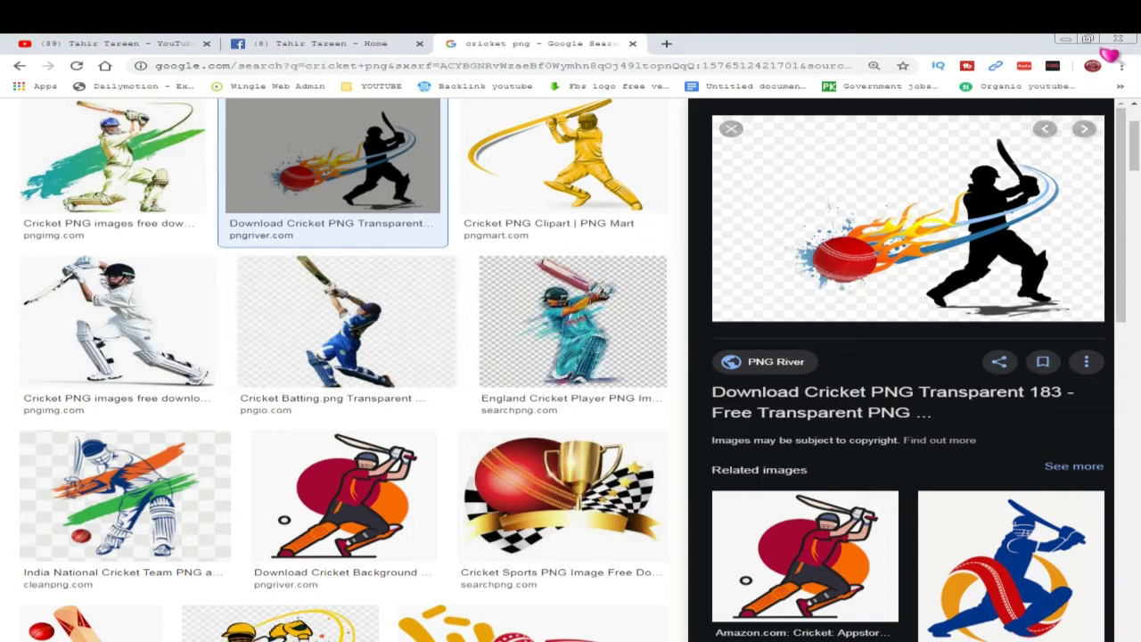
- Save the batsman image to the desktop and open it in Photoshop
{"action": "left_click", "coordinate": [1088, 39]}
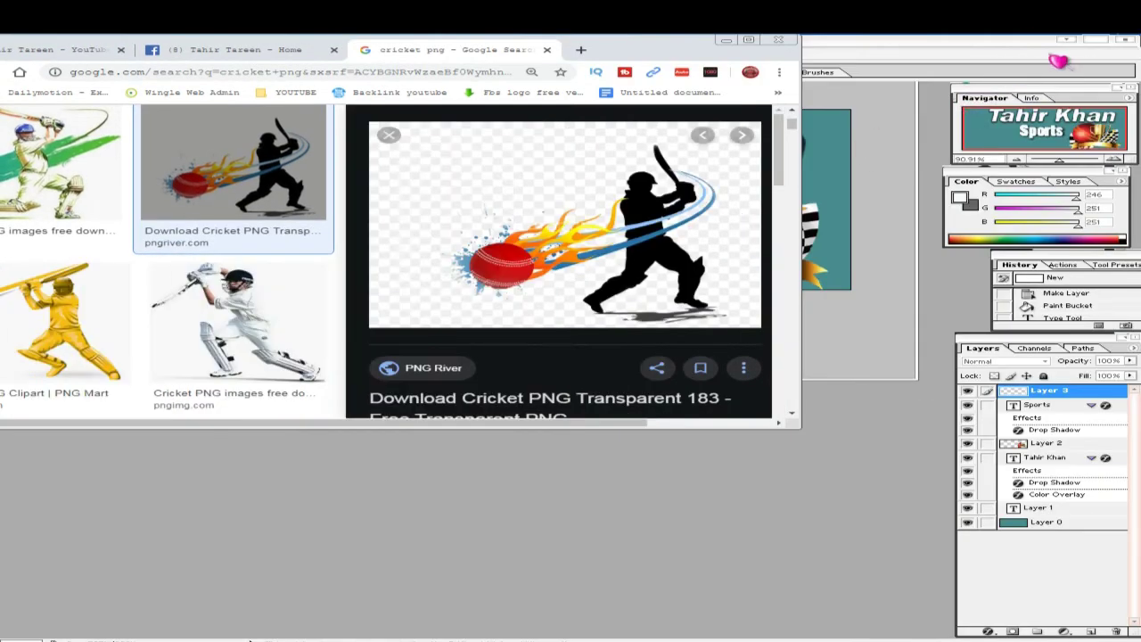
{"action": "left_click", "coordinate": [1067, 39]}
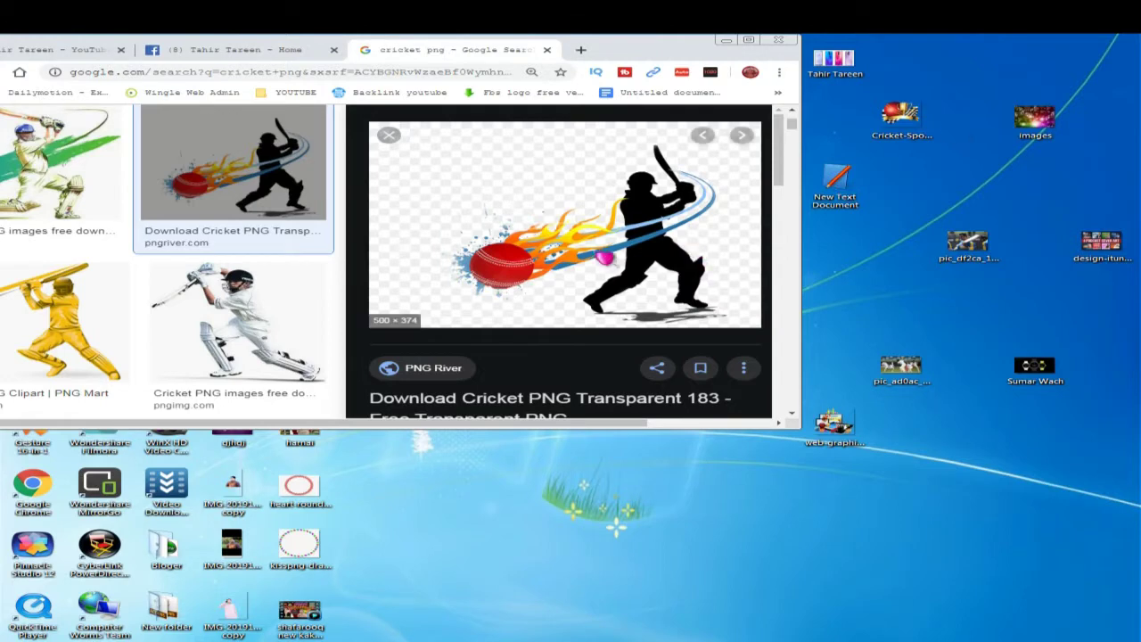
{"action": "left_click_drag", "start_coordinate": [575, 253], "coordinate": [949, 187]}
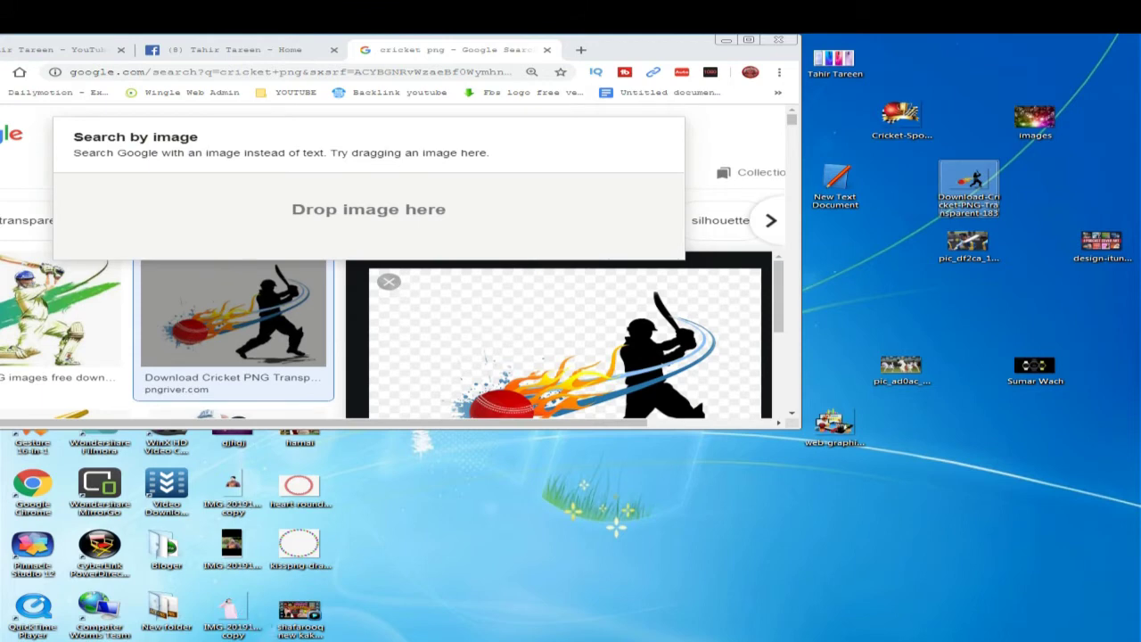
{"action": "left_click_drag", "start_coordinate": [969, 189], "coordinate": [470, 345]}
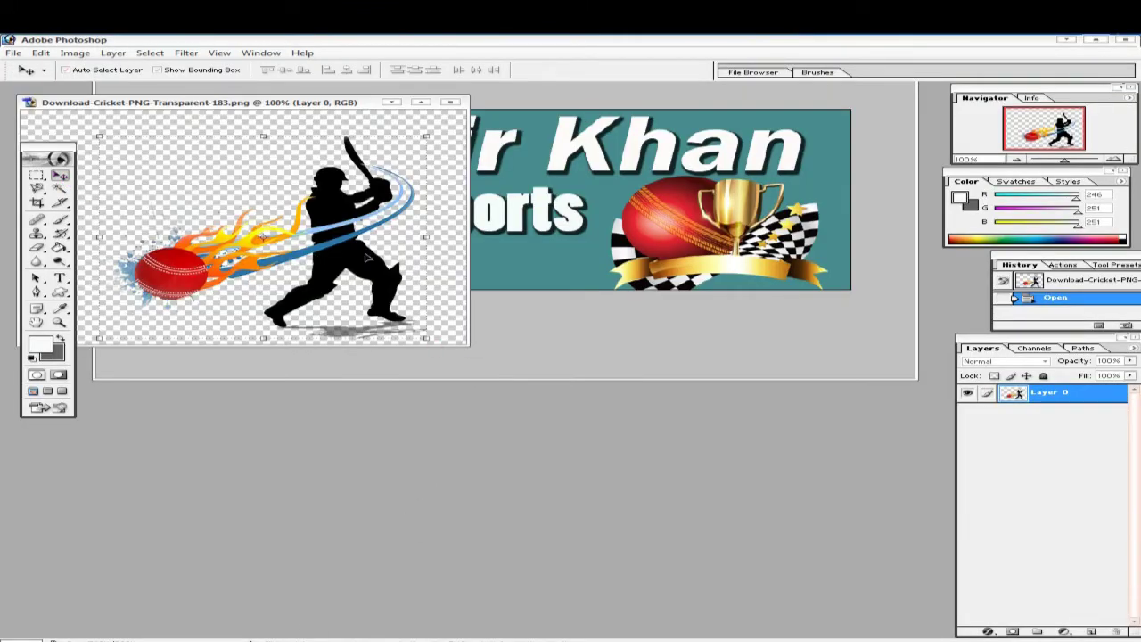
- Place the batsman artwork at the banner's left end at about 61%, then add an empty layer
{"action": "left_click_drag", "start_coordinate": [367, 256], "coordinate": [382, 237]}
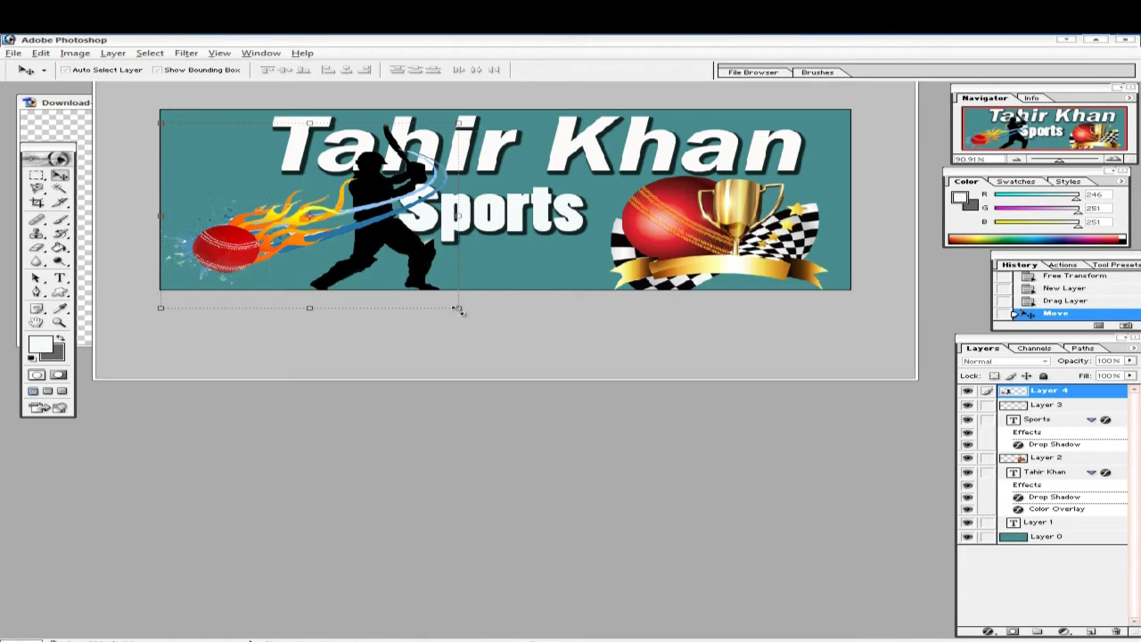
{"action": "left_click_drag", "start_coordinate": [459, 309], "coordinate": [355, 257]}
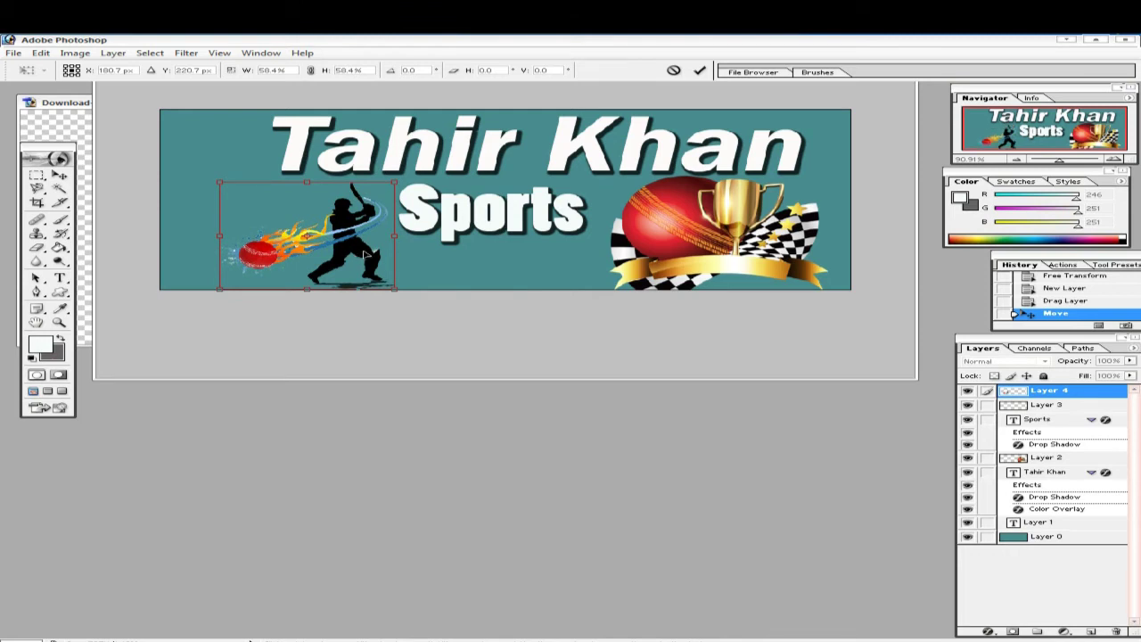
{"action": "left_click_drag", "start_coordinate": [393, 185], "coordinate": [398, 181]}
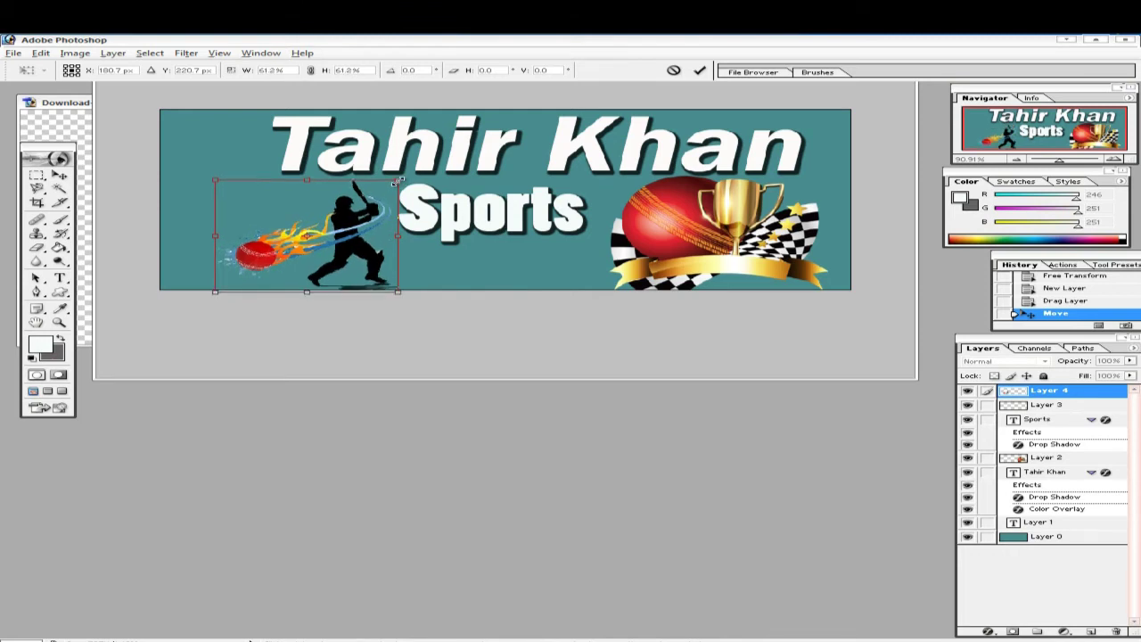
{"action": "left_click_drag", "start_coordinate": [356, 231], "coordinate": [350, 230]}
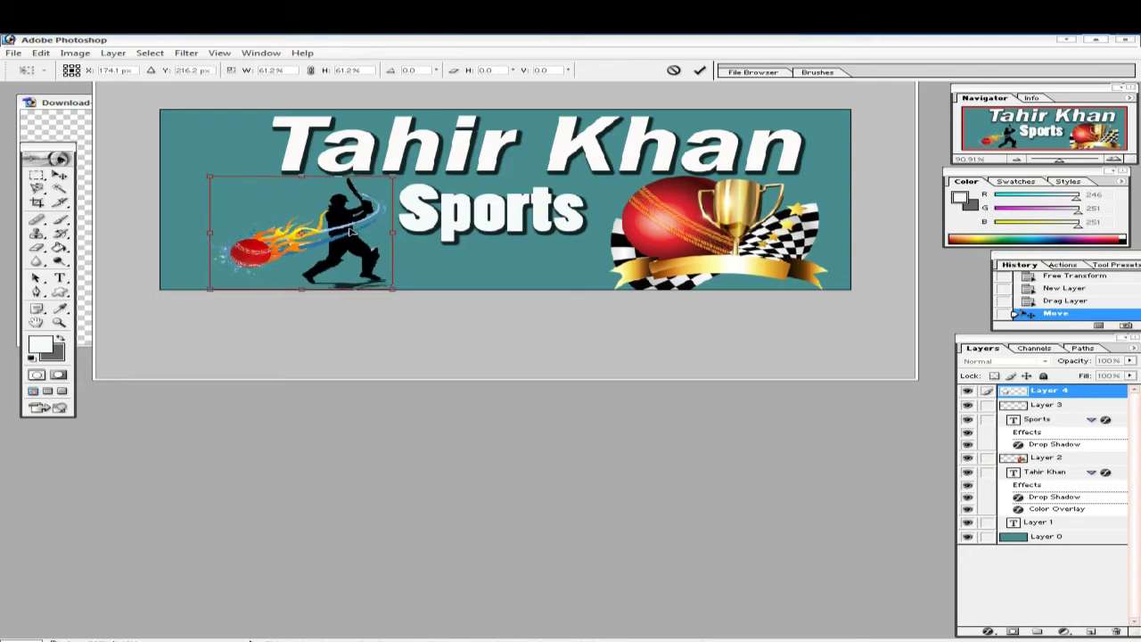
{"action": "left_click", "coordinate": [701, 70]}
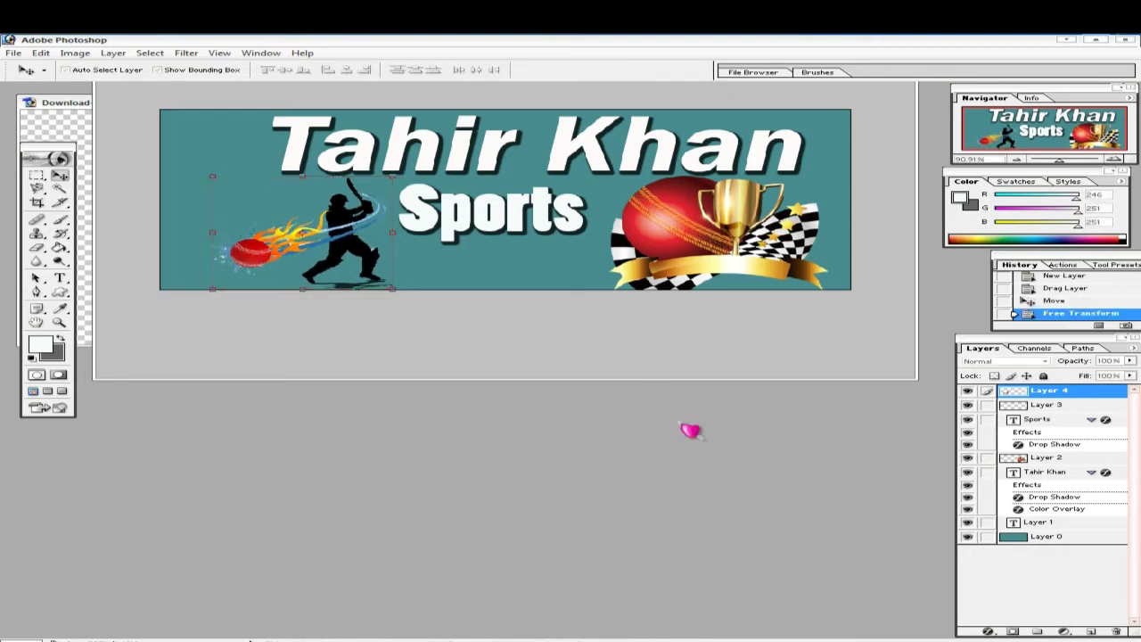
{"action": "left_click", "coordinate": [1092, 632]}
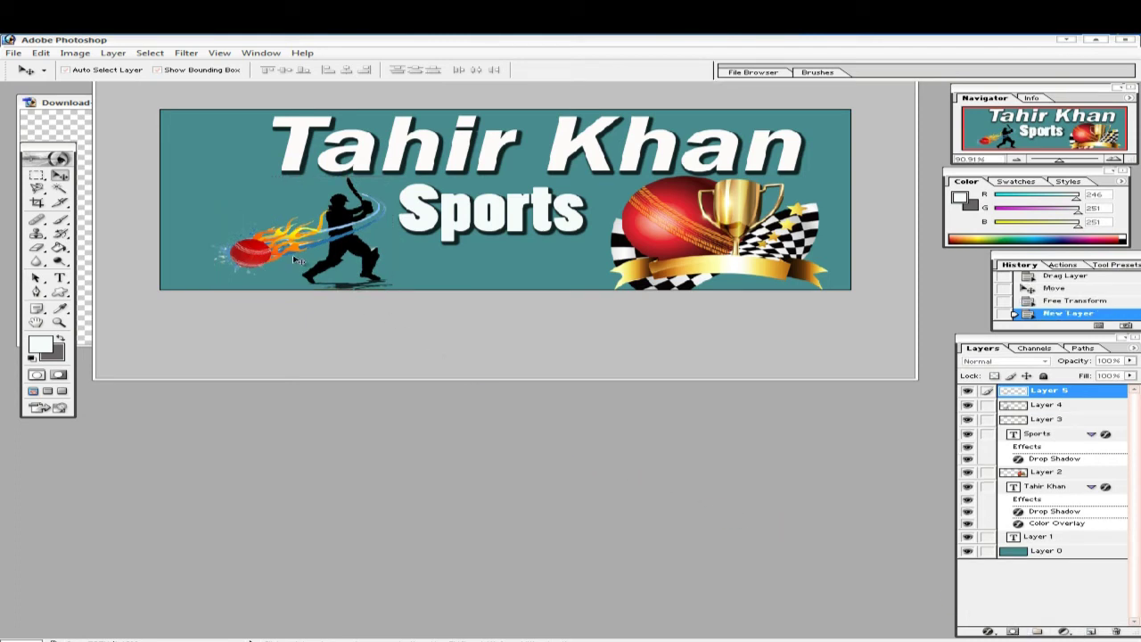
- Save the banner to the Desktop as a JPEG named 'Sports', accepting default quality options
{"action": "left_click", "coordinate": [14, 54]}
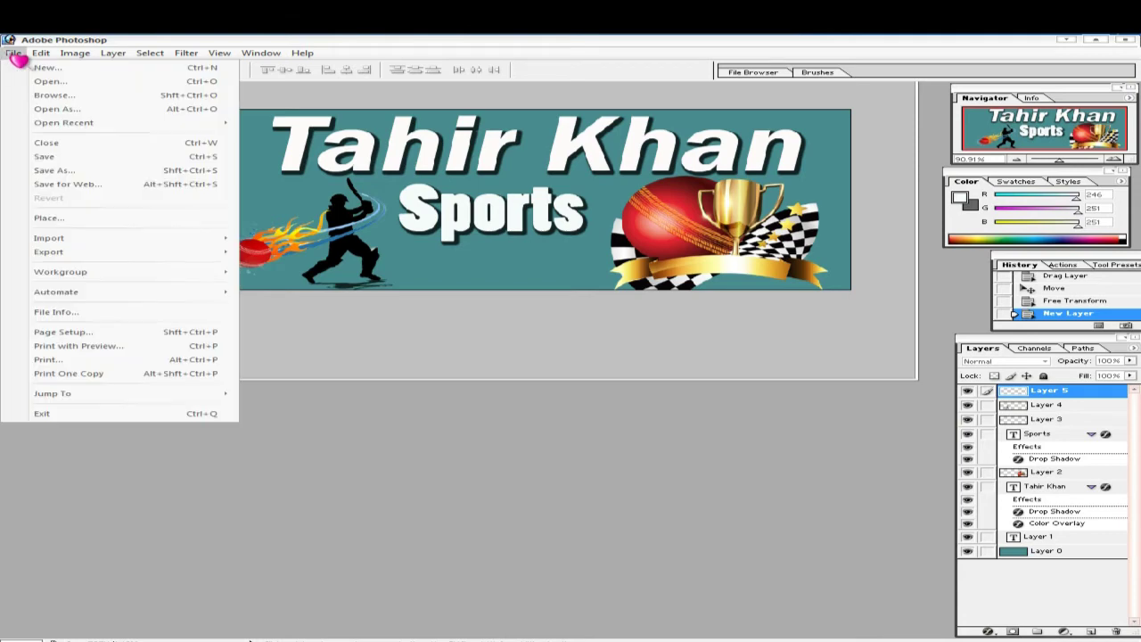
{"action": "left_click", "coordinate": [64, 173]}
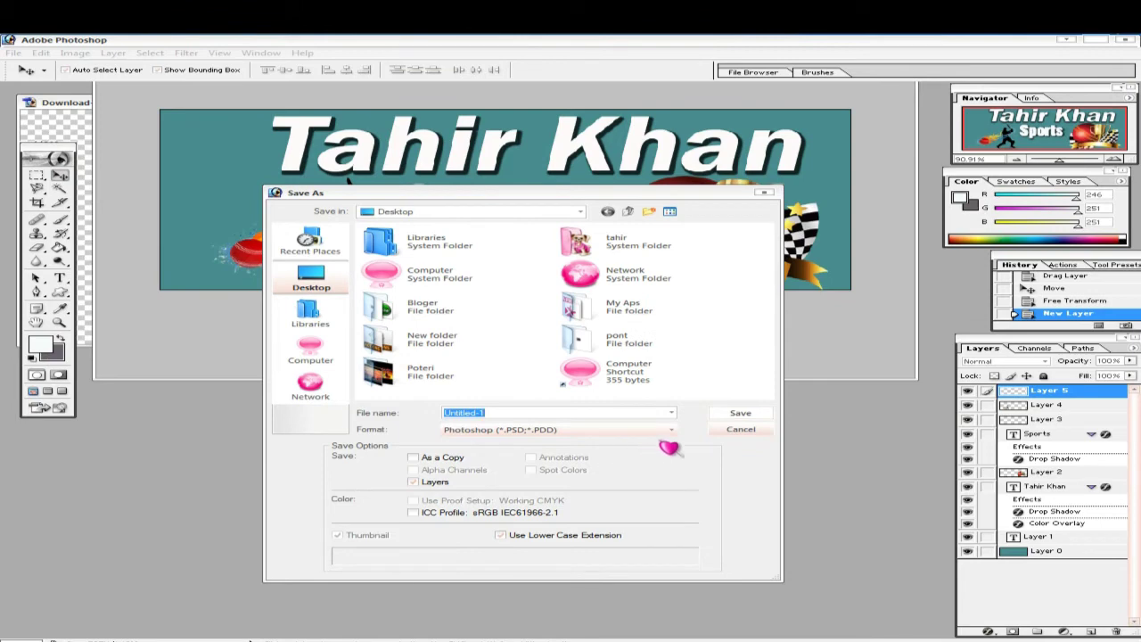
{"action": "left_click", "coordinate": [673, 431]}
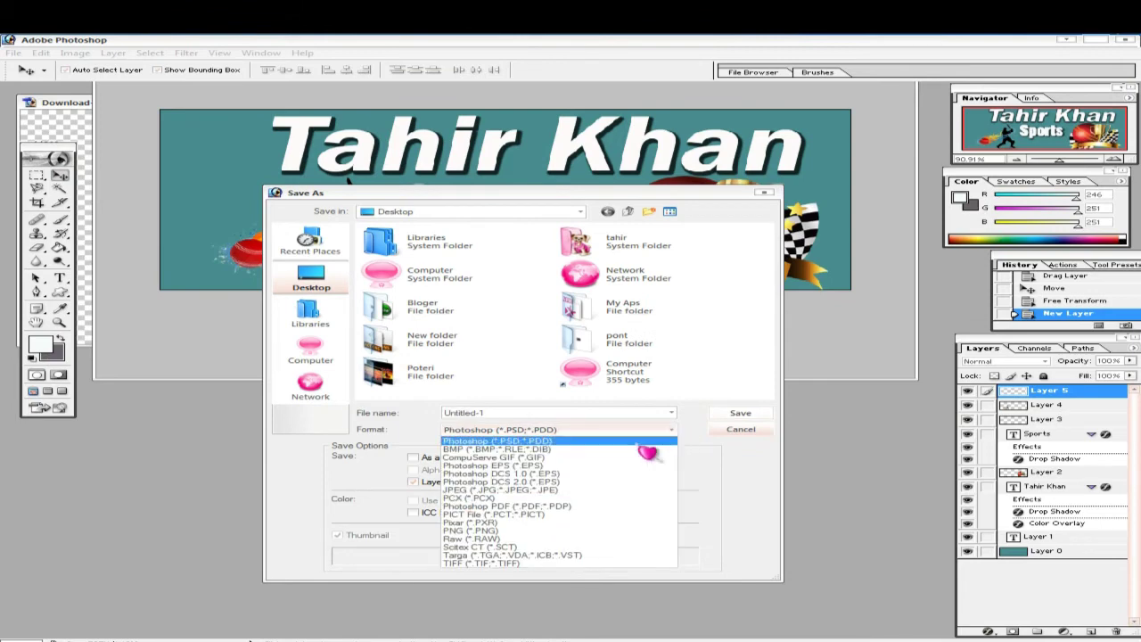
{"action": "left_click", "coordinate": [535, 492]}
{"action": "left_click", "coordinate": [544, 414]}
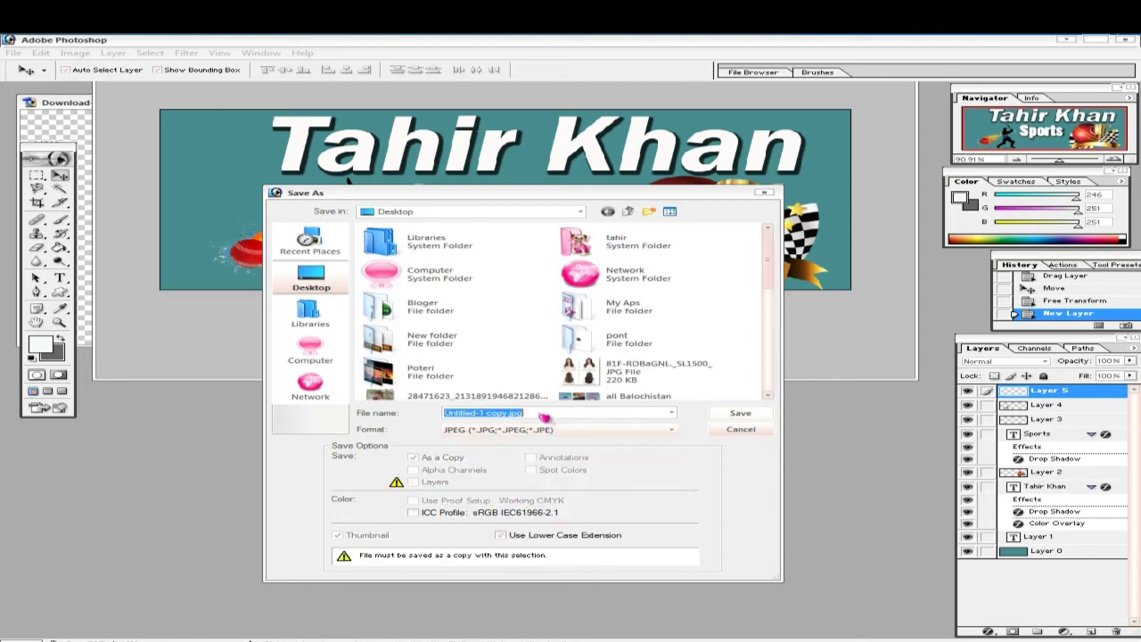
{"action": "key", "text": "BackSpace"}
{"action": "type", "text": "Sports"}
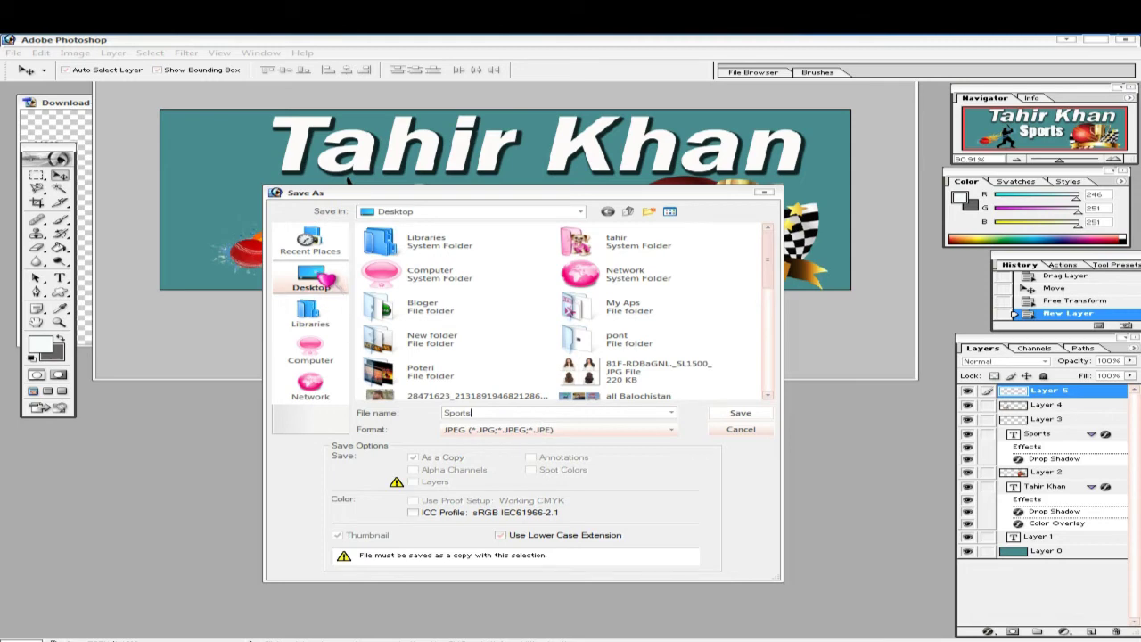
{"action": "left_click", "coordinate": [740, 413]}
{"action": "left_click", "coordinate": [698, 263]}
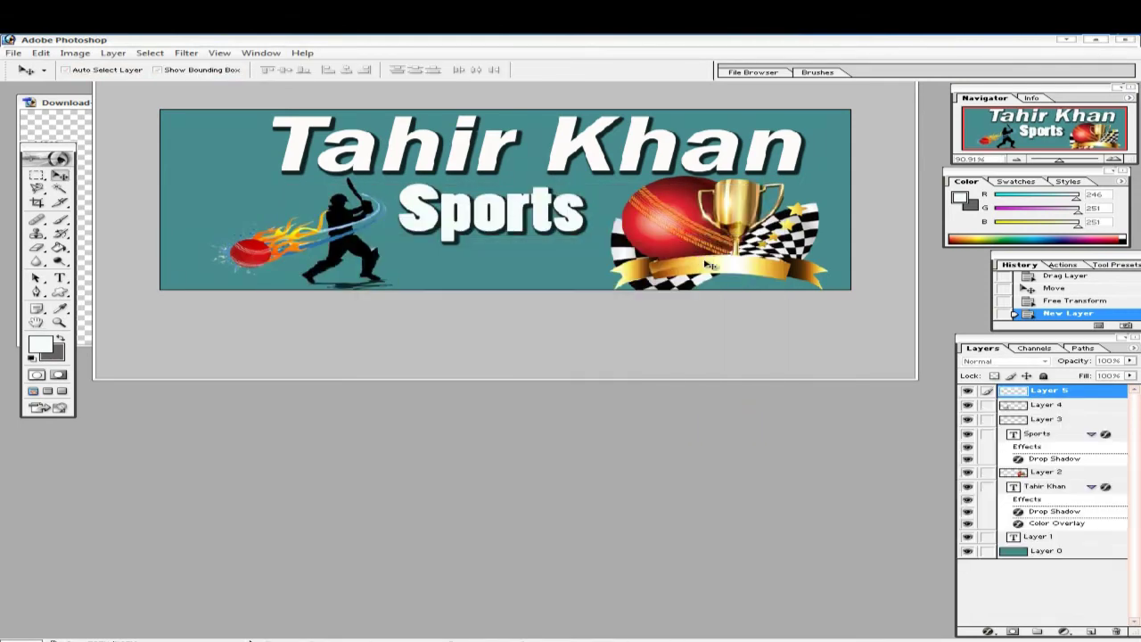
- Bring back the Facebook page tab in a maximized browser window
{"action": "left_click", "coordinate": [250, 640]}
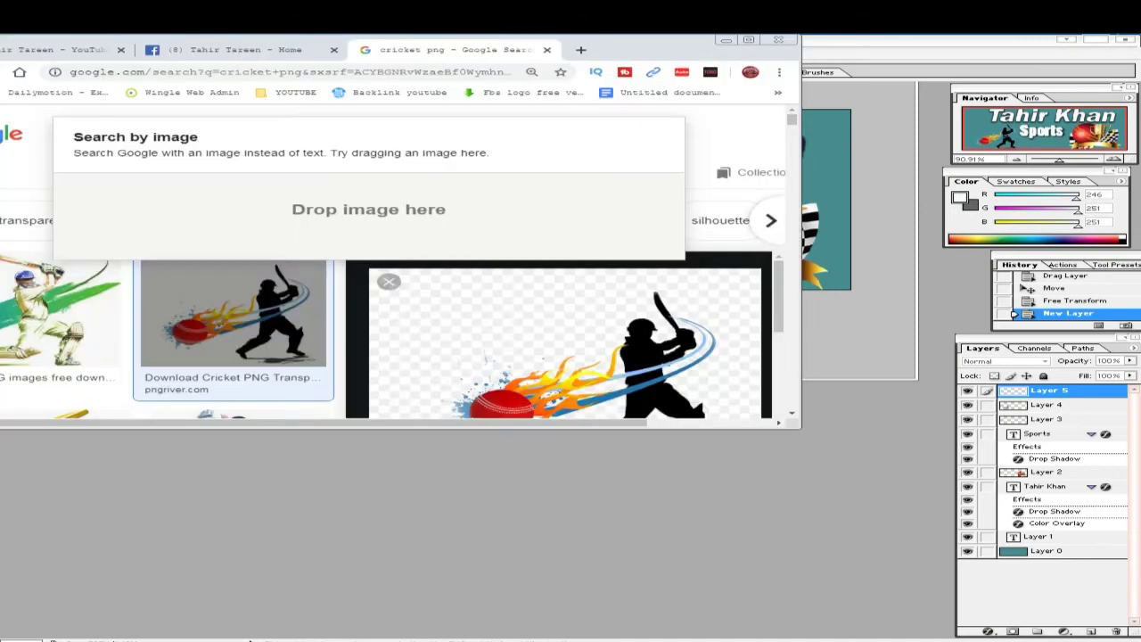
{"action": "left_click", "coordinate": [254, 107]}
{"action": "left_click", "coordinate": [254, 49]}
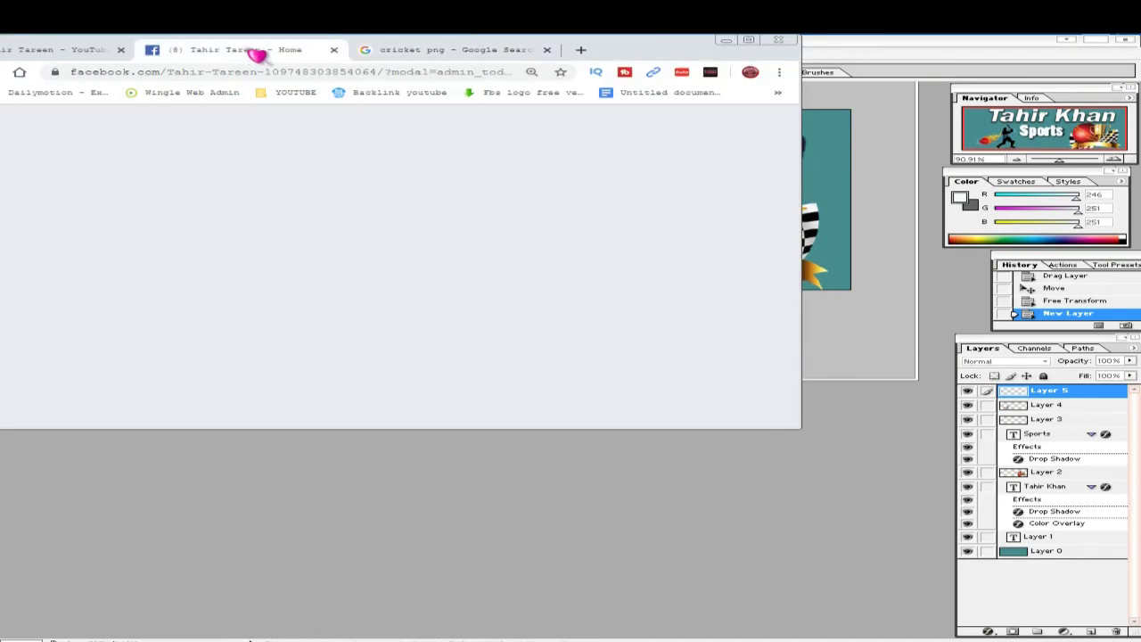
{"action": "left_click", "coordinate": [751, 42]}
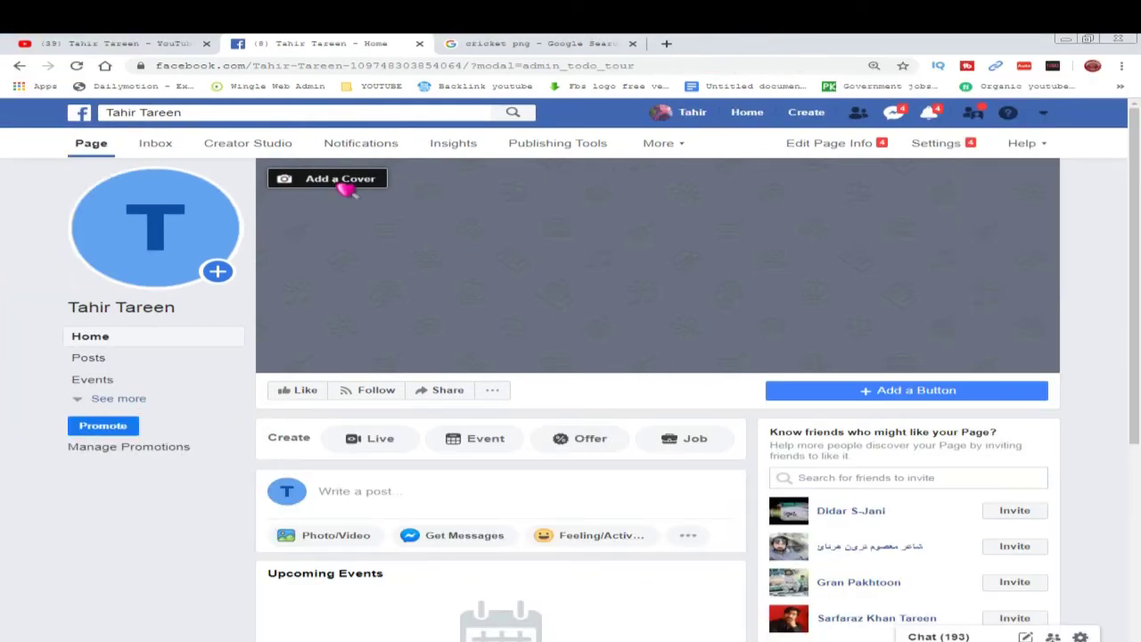
- Upload the Sports JPEG from the computer as the page's cover photo and save it
{"action": "left_click", "coordinate": [350, 183]}
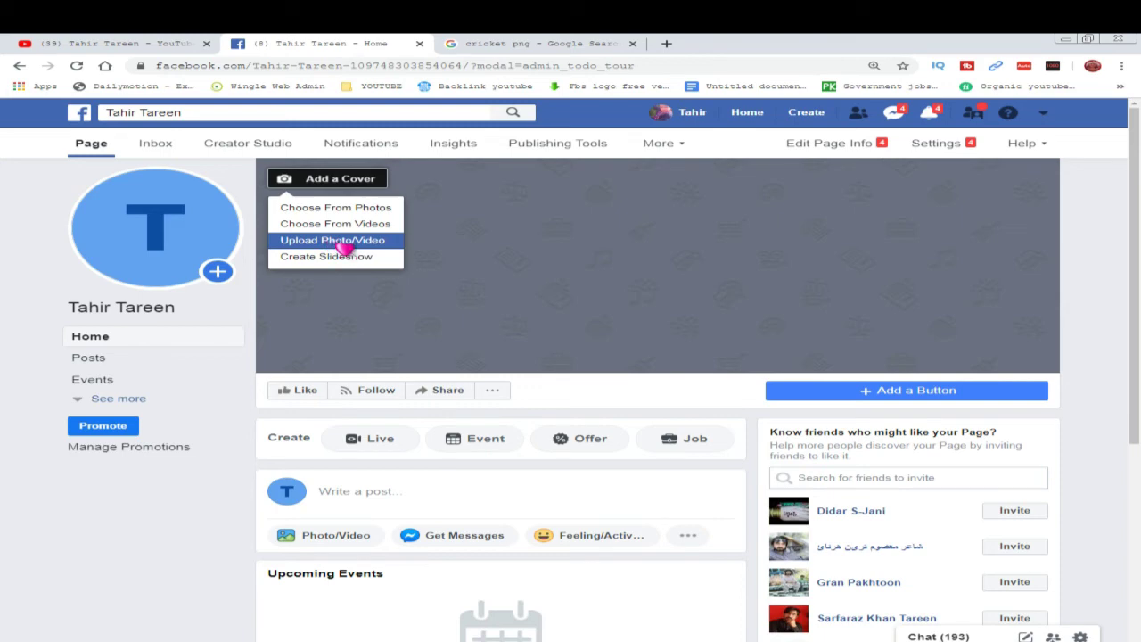
{"action": "left_click", "coordinate": [343, 241]}
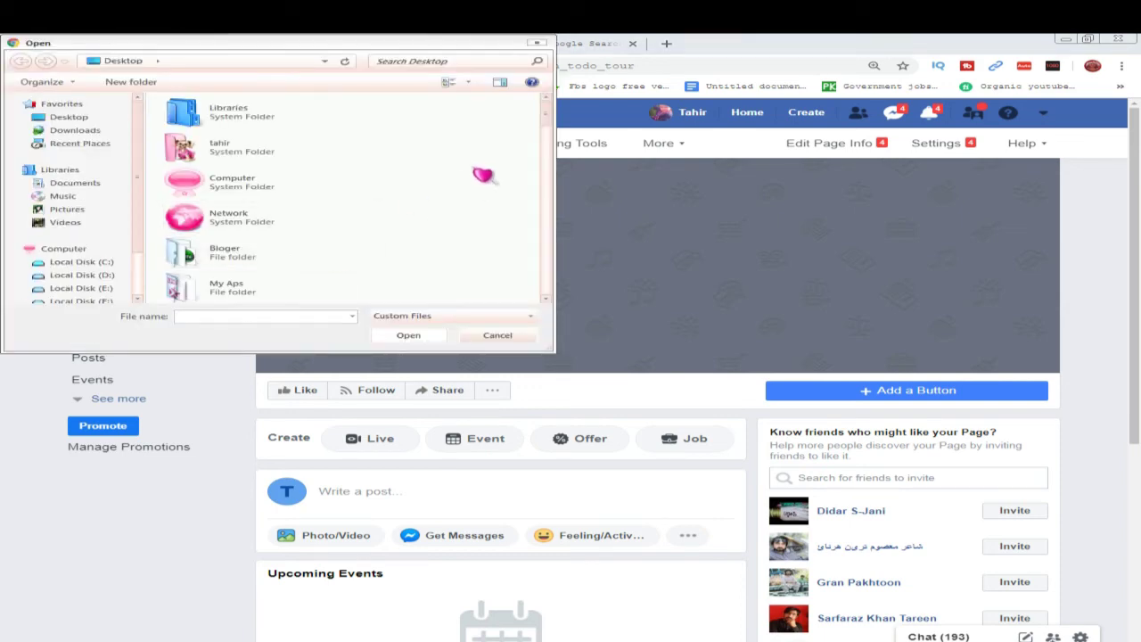
{"action": "key", "text": "s"}
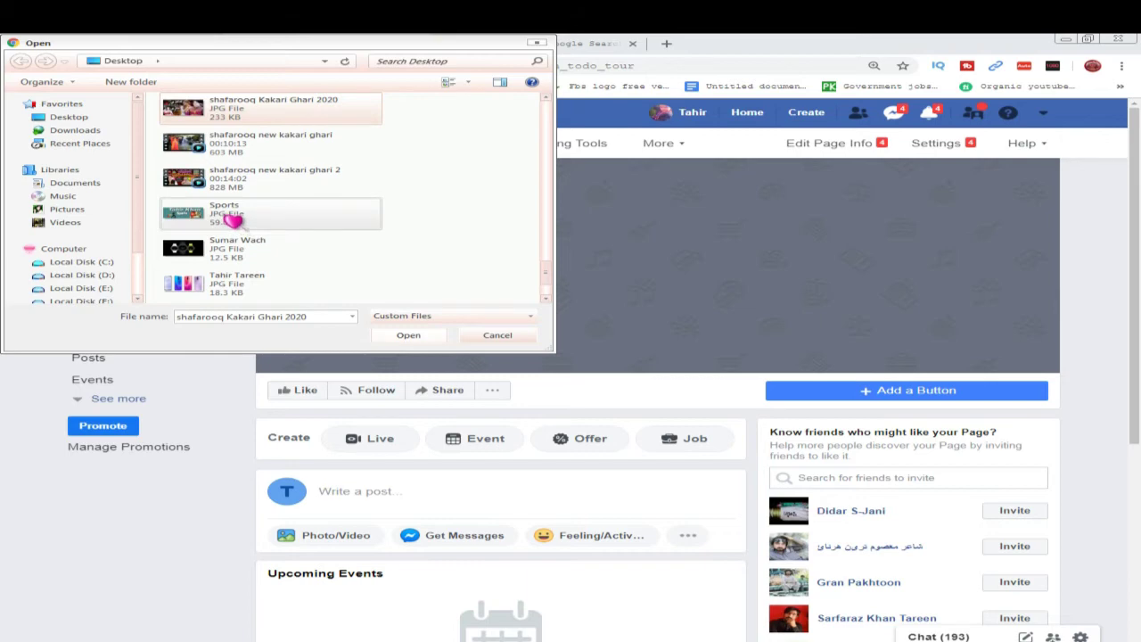
{"action": "double_click", "coordinate": [231, 221]}
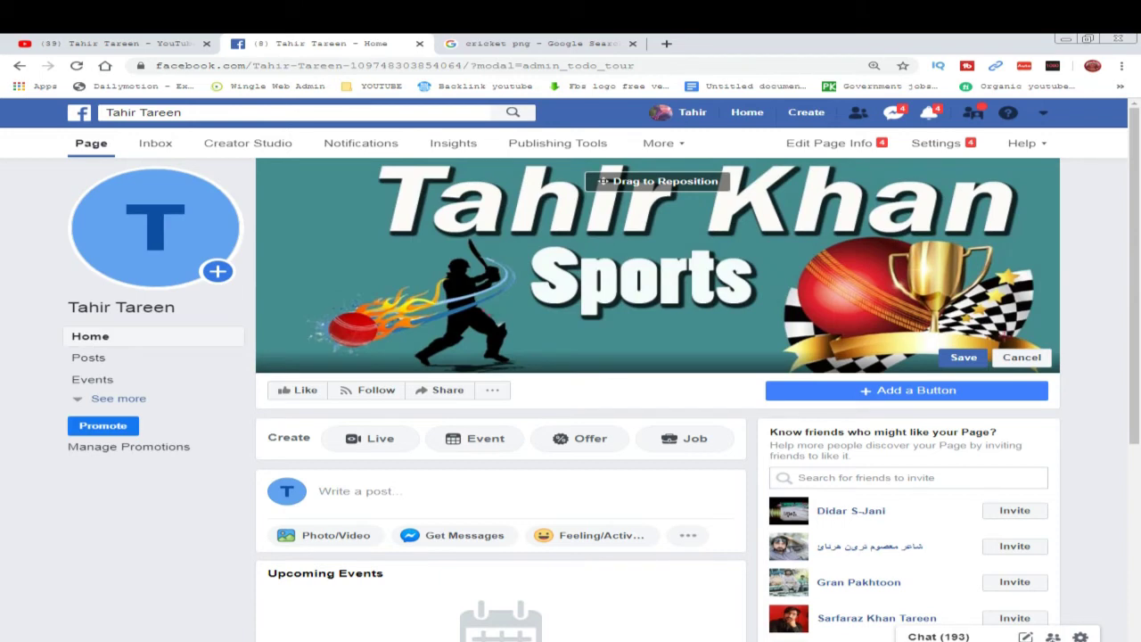
{"action": "left_click", "coordinate": [974, 360]}
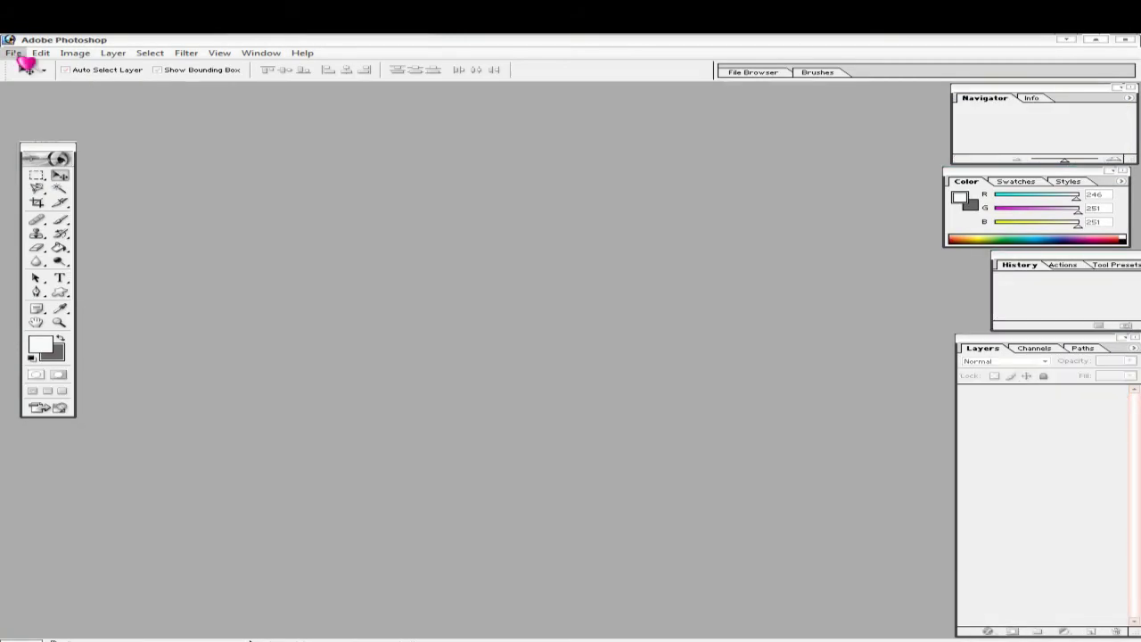
- Create a new 2048 × 2048 pixel document and center its window
{"action": "left_click", "coordinate": [14, 53]}
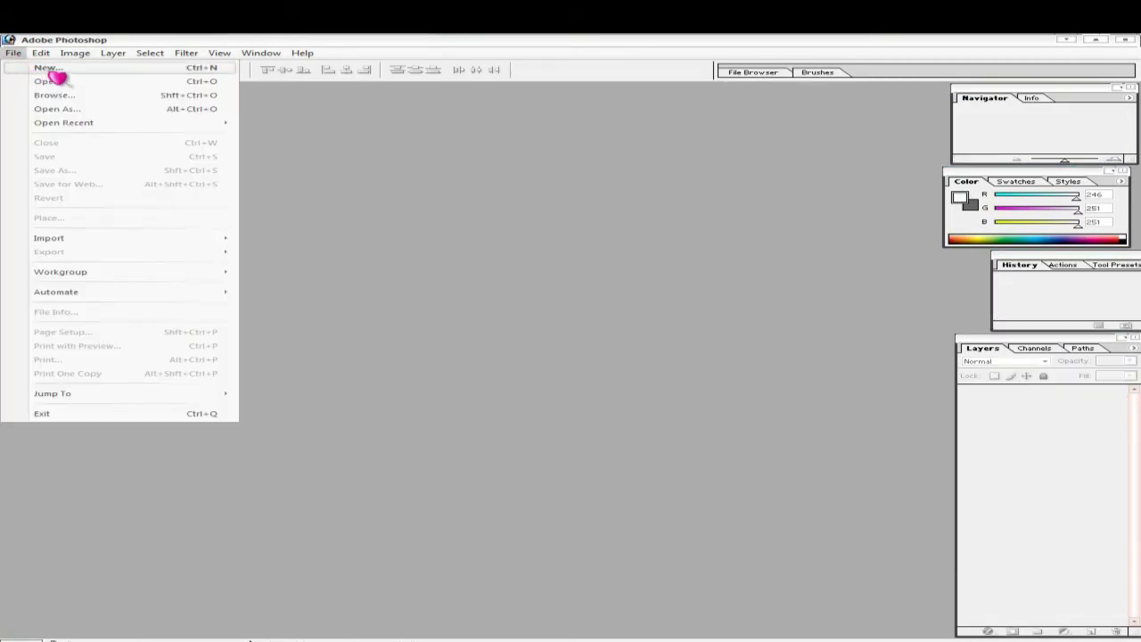
{"action": "left_click", "coordinate": [47, 68]}
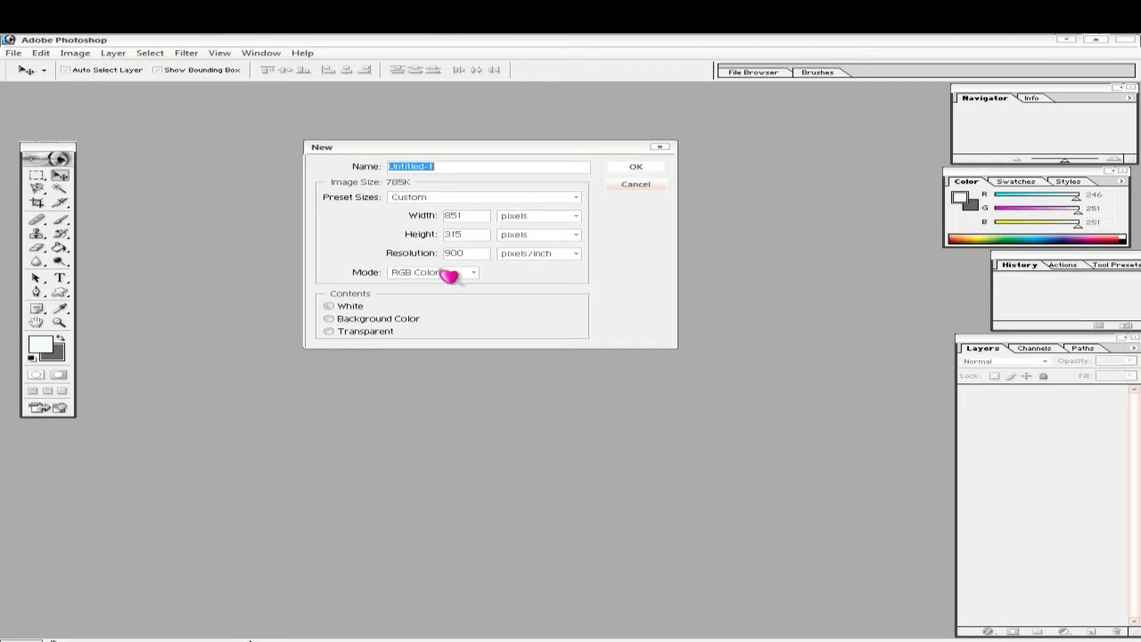
{"action": "left_click", "coordinate": [469, 220]}
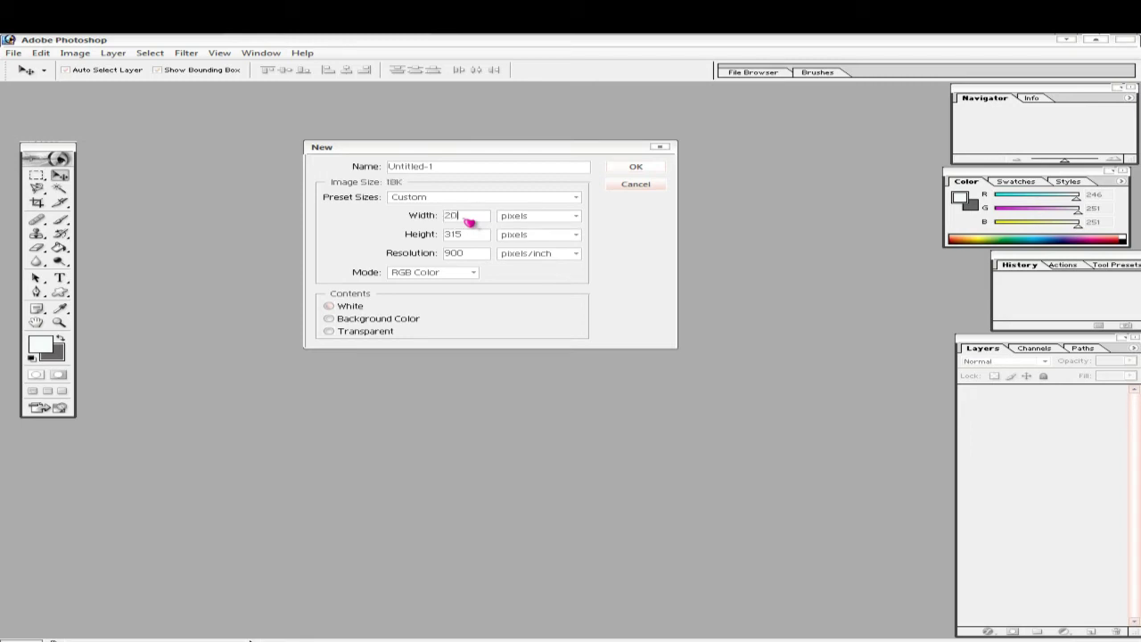
{"action": "type", "text": "2048"}
{"action": "double_click", "coordinate": [470, 236]}
{"action": "key", "text": "BackSpace"}
{"action": "type", "text": "2048"}
{"action": "left_click", "coordinate": [636, 169]}
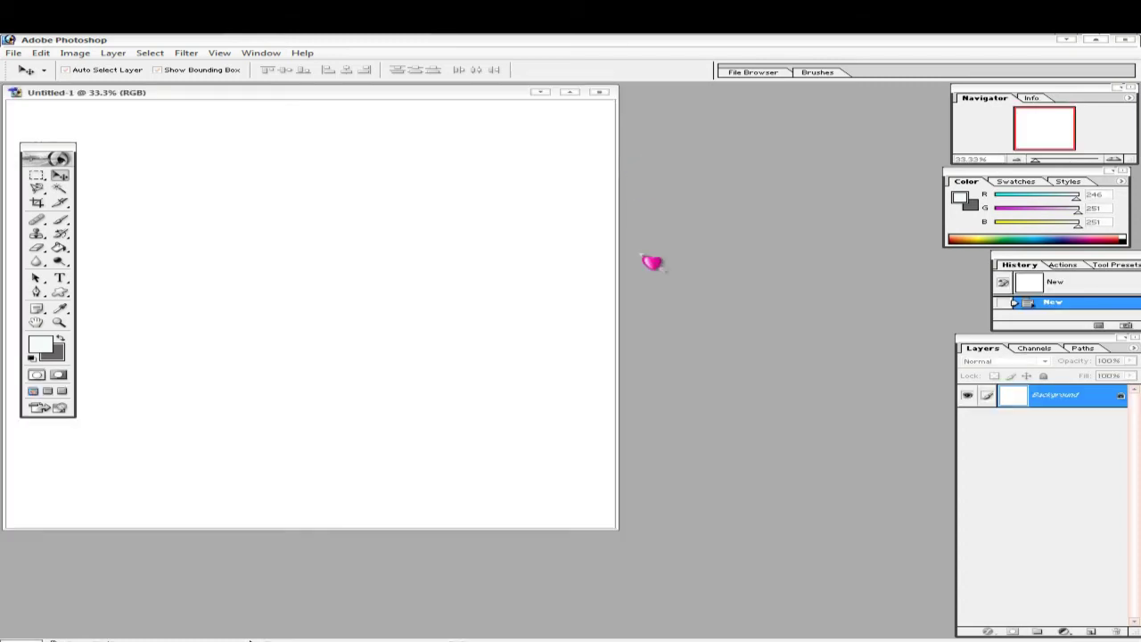
{"action": "left_click_drag", "start_coordinate": [398, 95], "coordinate": [599, 148]}
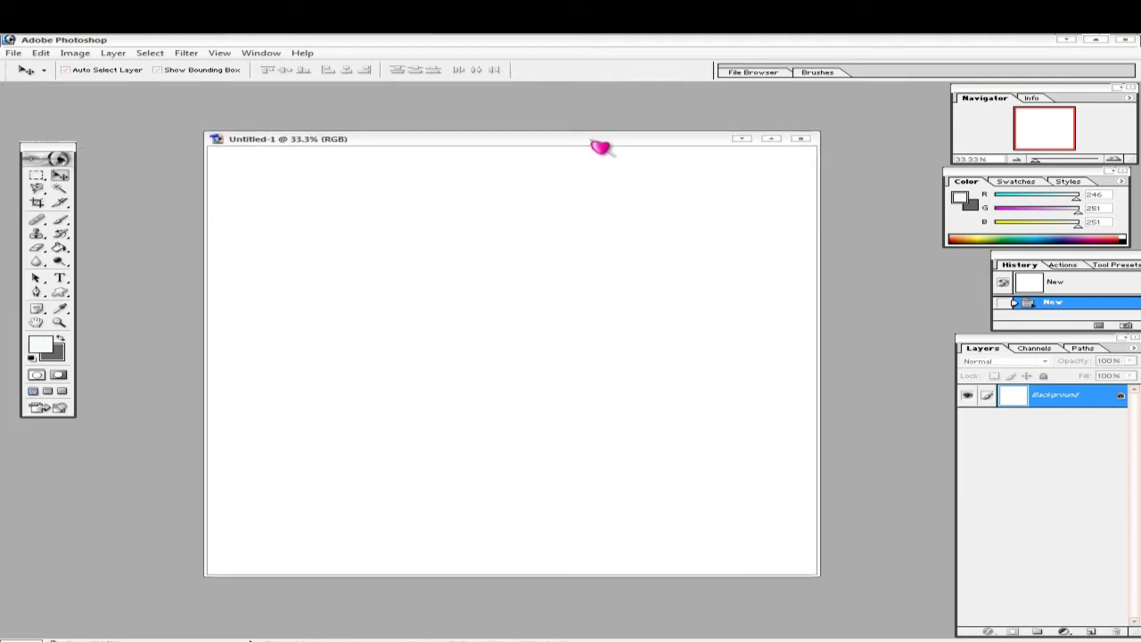
- Convert the Background into an editable Layer 0
{"action": "double_click", "coordinate": [1115, 395]}
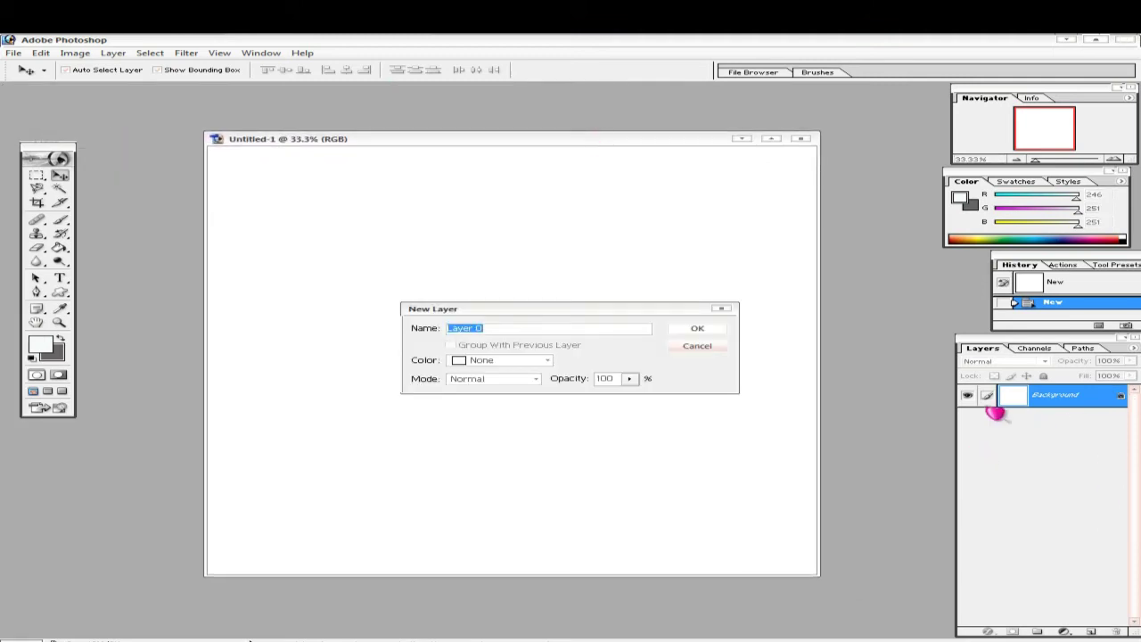
{"action": "left_click", "coordinate": [709, 330]}
{"action": "left_click_drag", "start_coordinate": [524, 151], "coordinate": [530, 141]}
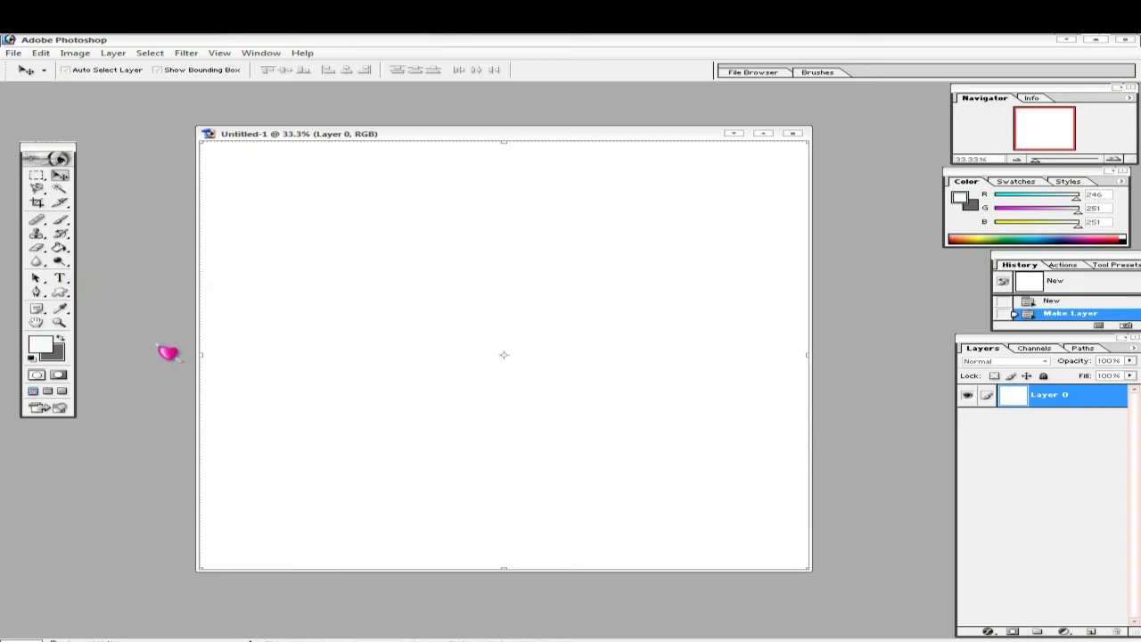
- Set the foreground colour to green 4EA074 and paint-bucket fill the canvas
{"action": "left_click", "coordinate": [40, 347]}
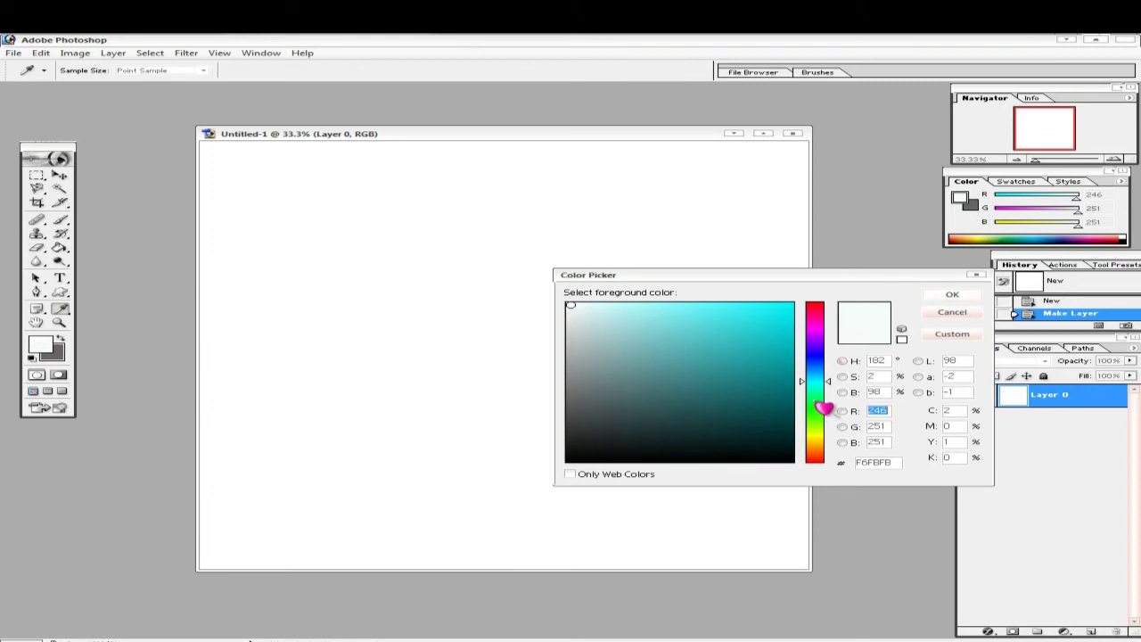
{"action": "left_click", "coordinate": [815, 397]}
{"action": "left_click", "coordinate": [683, 363]}
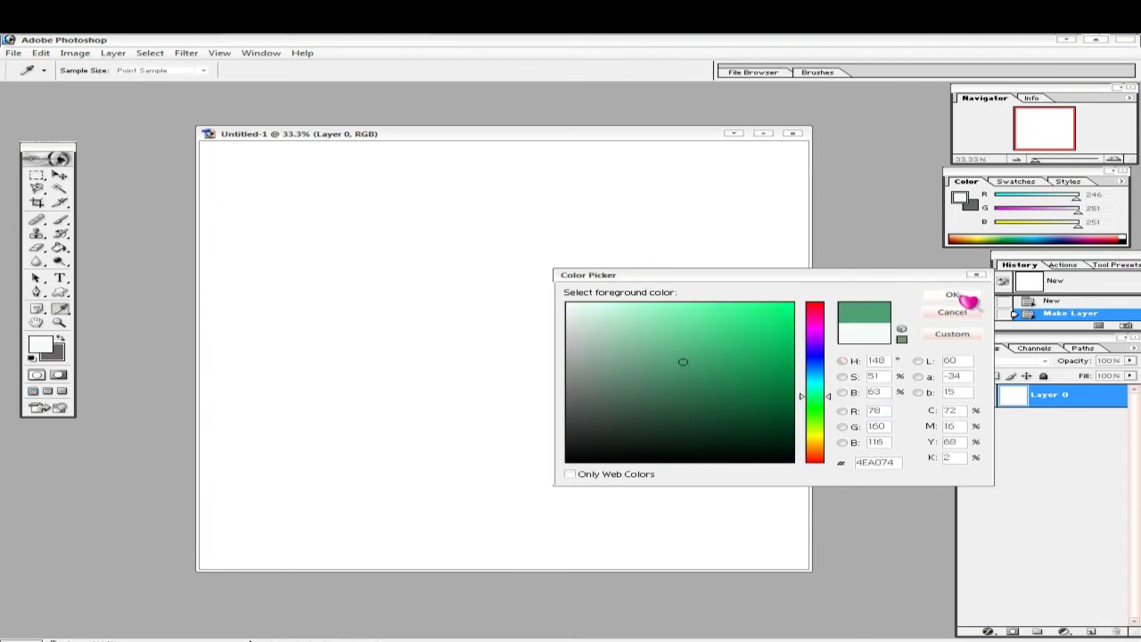
{"action": "left_click", "coordinate": [952, 296]}
{"action": "left_click", "coordinate": [61, 248]}
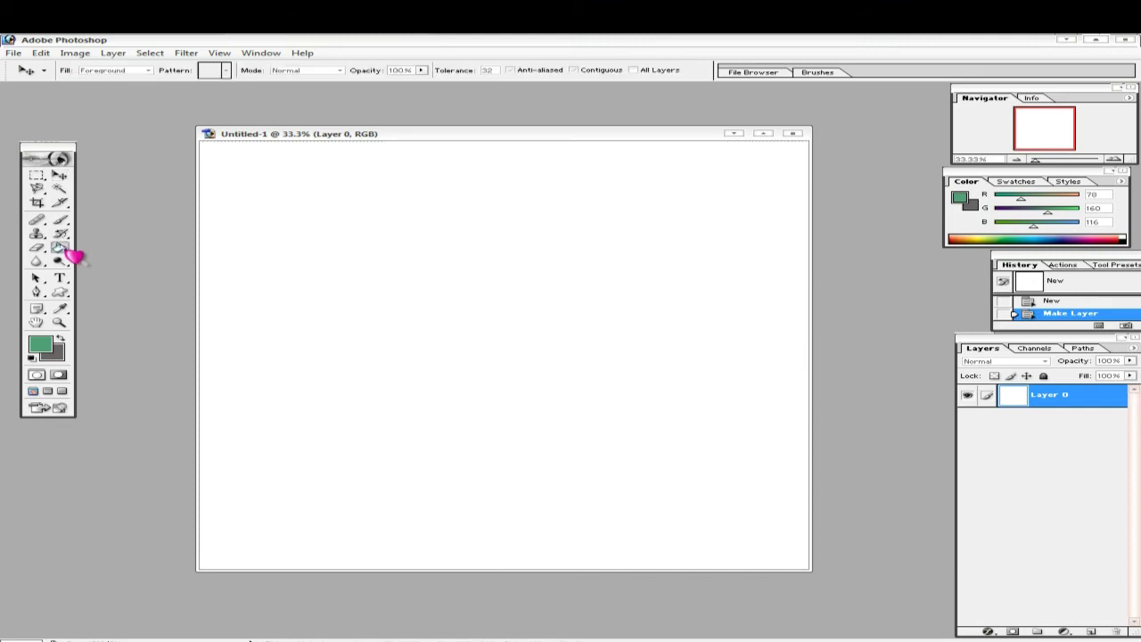
{"action": "left_click", "coordinate": [376, 287]}
- With the Custom Shape tool, open and then close the custom shape list
{"action": "key", "text": "u"}
{"action": "right_click", "coordinate": [451, 156]}
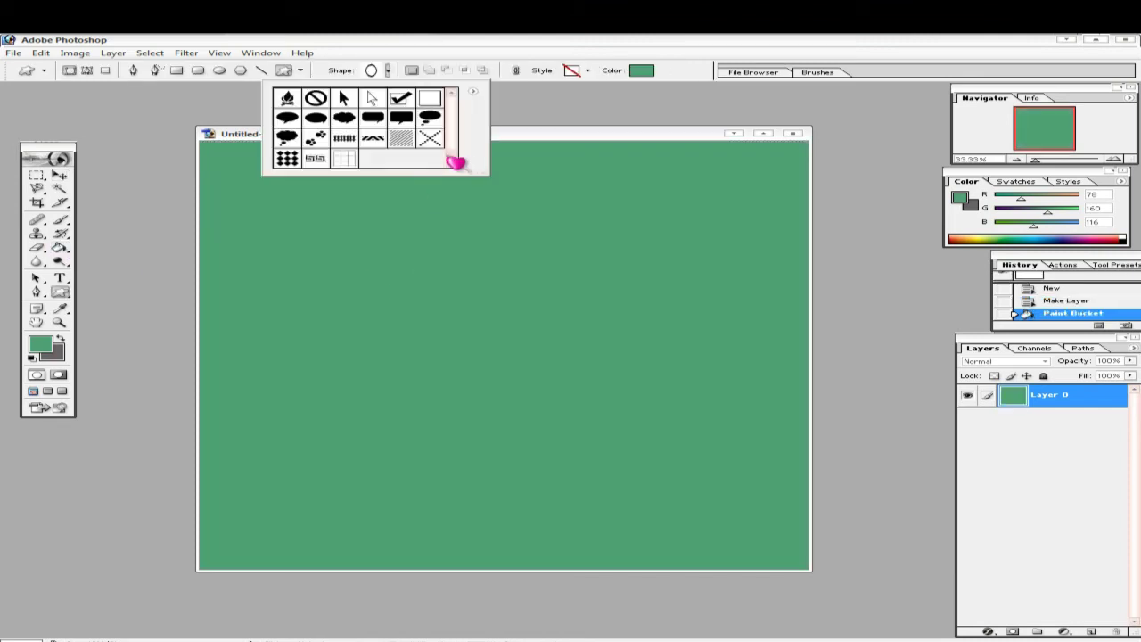
{"action": "left_click", "coordinate": [160, 214]}
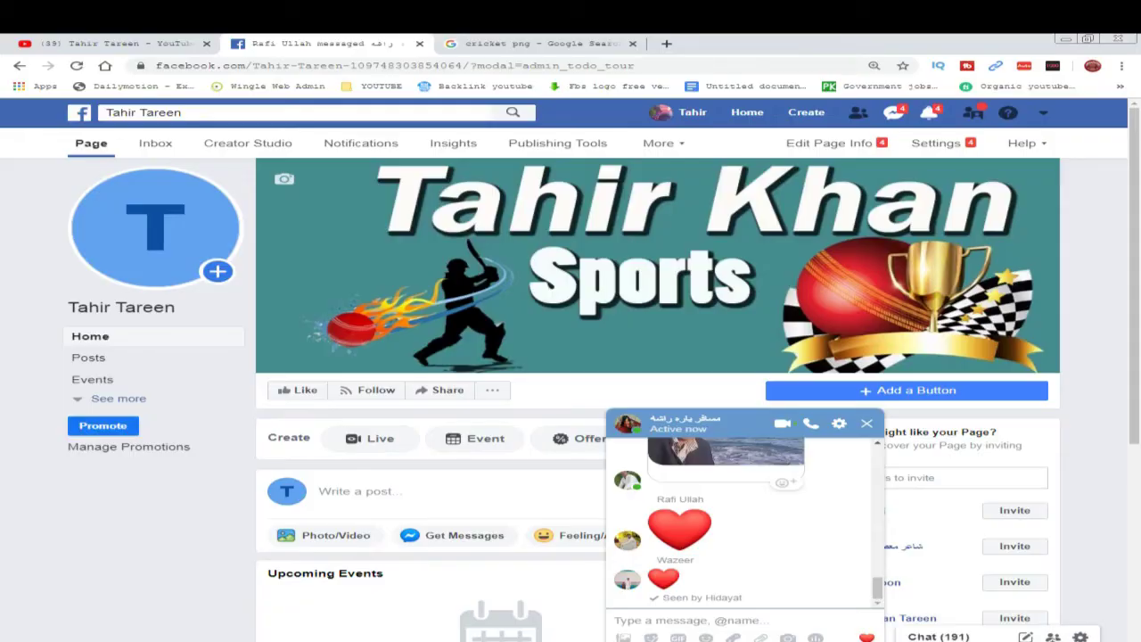
- Browse the Google Images results and preview the Golden Cup trophy image
{"action": "left_click", "coordinate": [524, 44]}
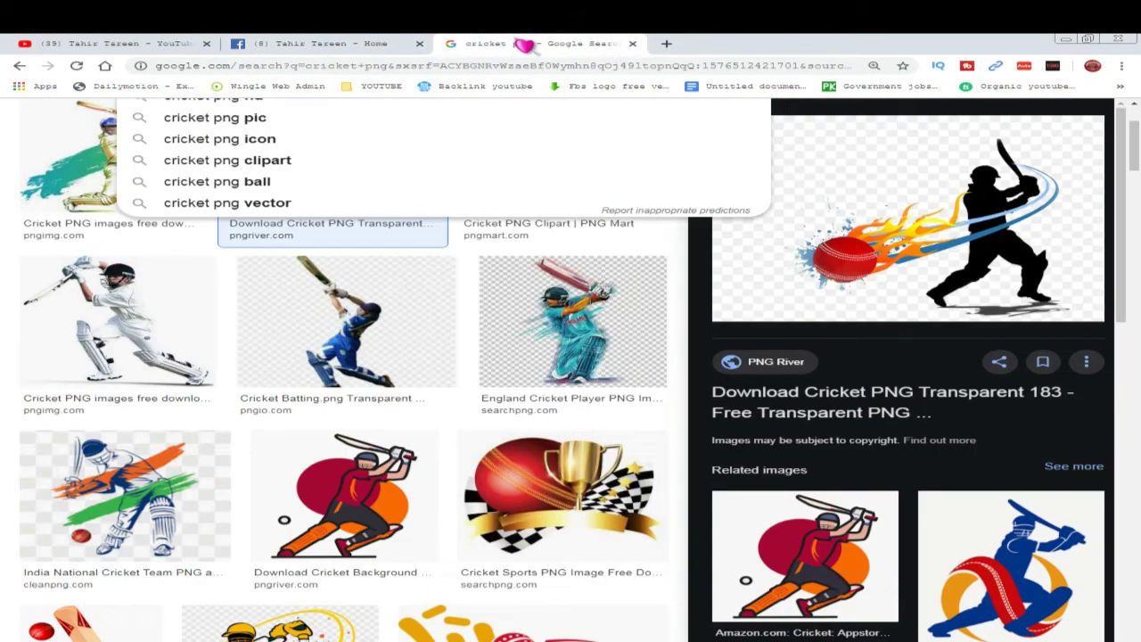
{"action": "scroll", "coordinate": [561, 369], "scroll_direction": "down", "scroll_amount": 7}
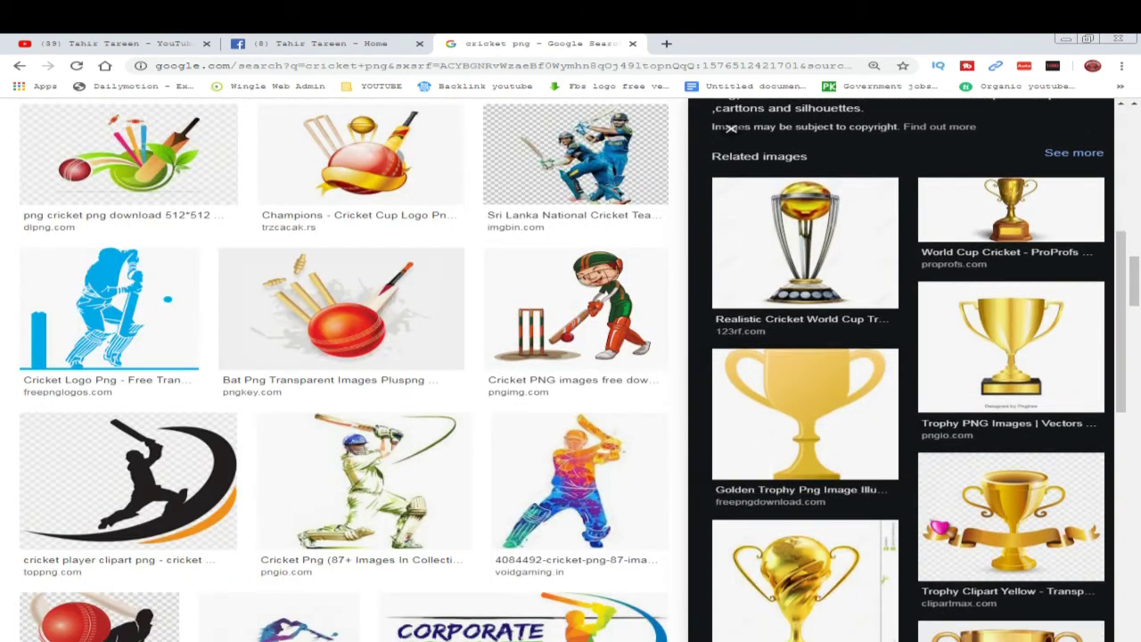
{"action": "left_click", "coordinate": [985, 527]}
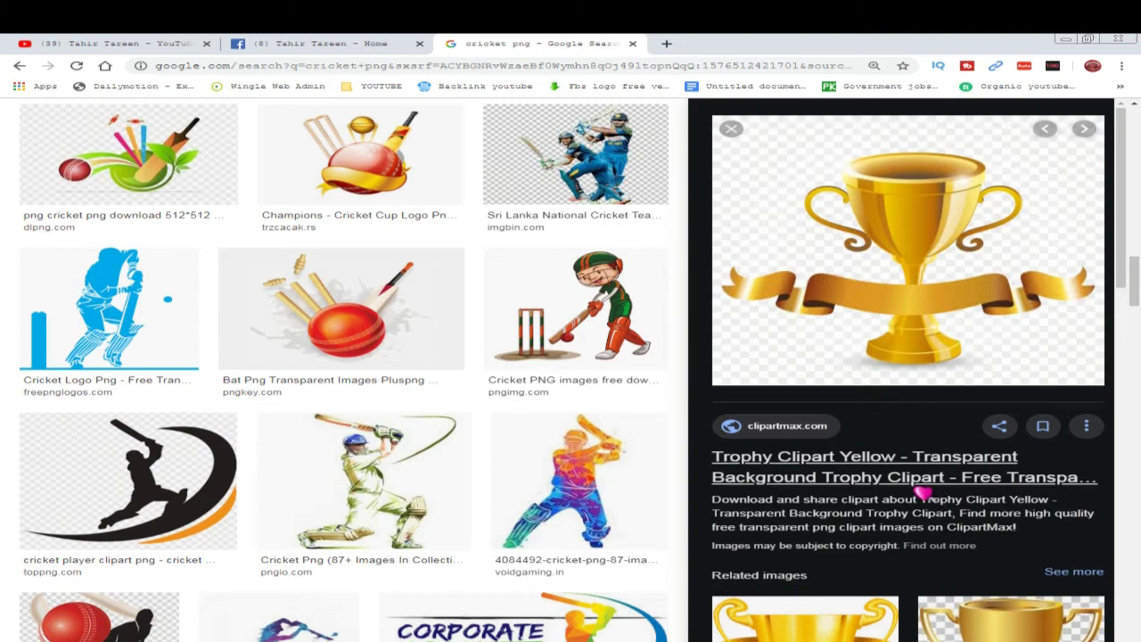
{"action": "scroll", "coordinate": [924, 493], "scroll_direction": "down", "scroll_amount": 2}
{"action": "left_click", "coordinate": [841, 495]}
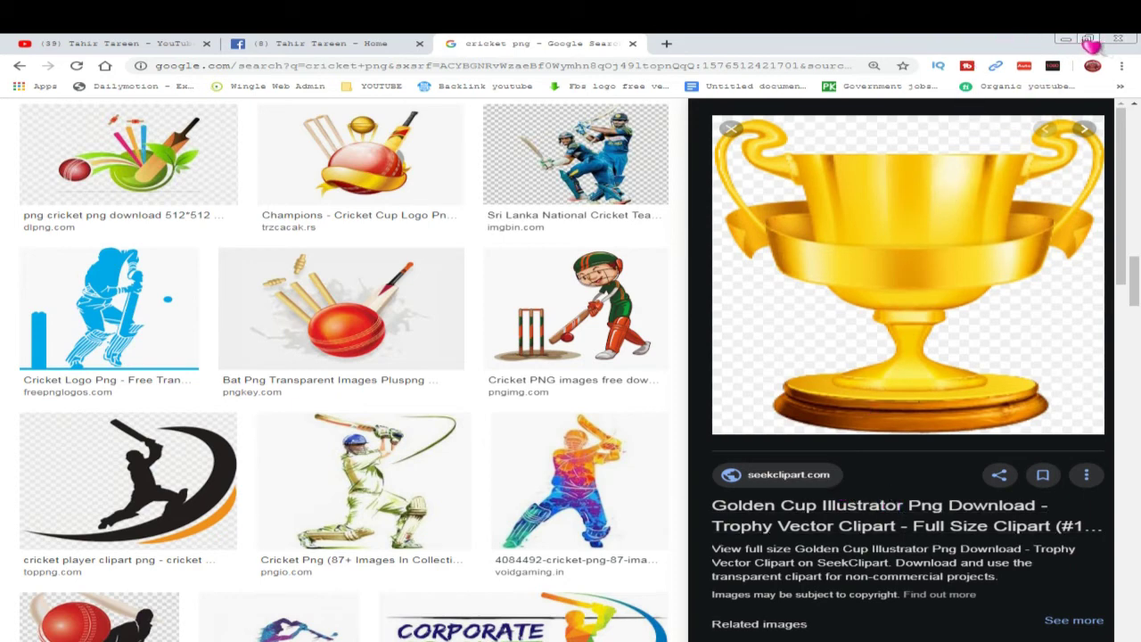
- Save the golden cup PNG to the desktop and open it in Photoshop
{"action": "left_click", "coordinate": [1088, 40]}
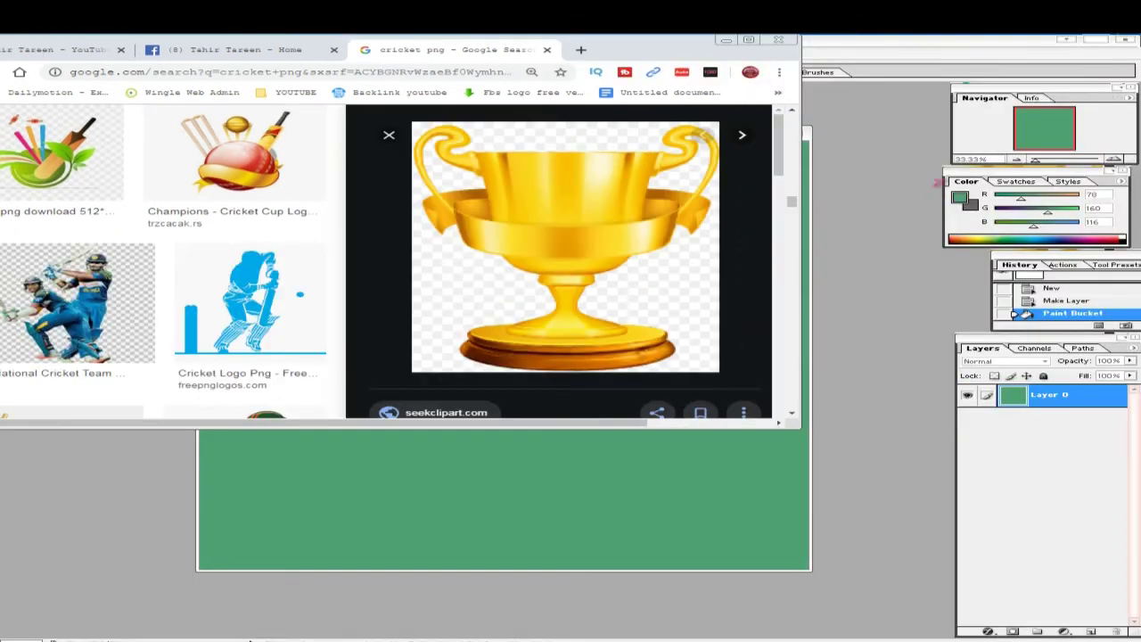
{"action": "left_click", "coordinate": [1066, 39]}
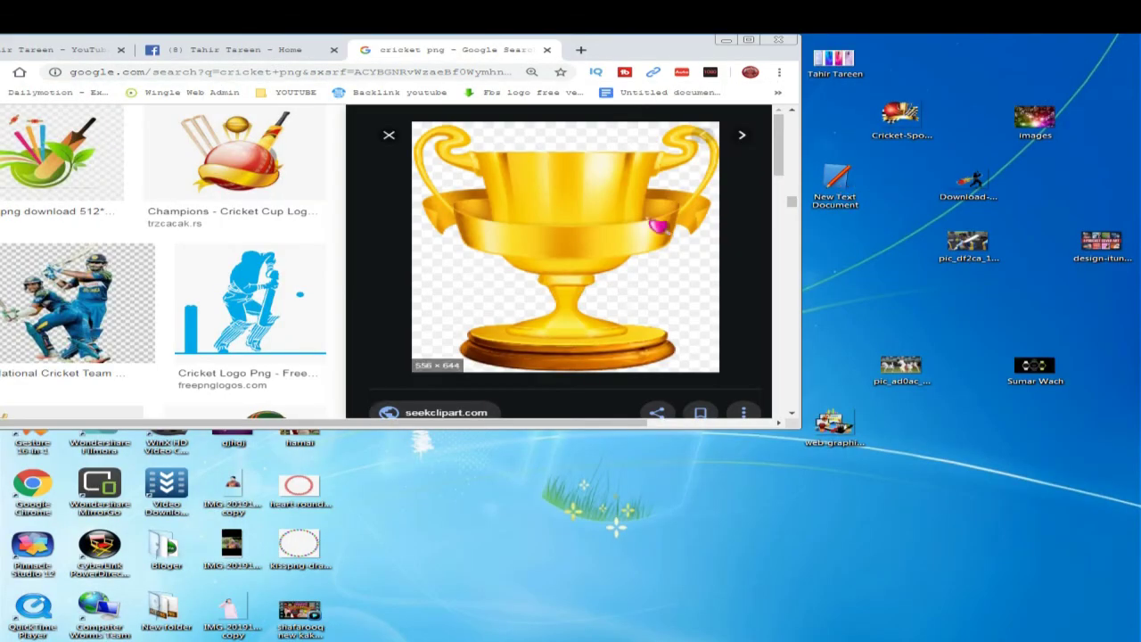
{"action": "left_click_drag", "start_coordinate": [657, 226], "coordinate": [891, 272]}
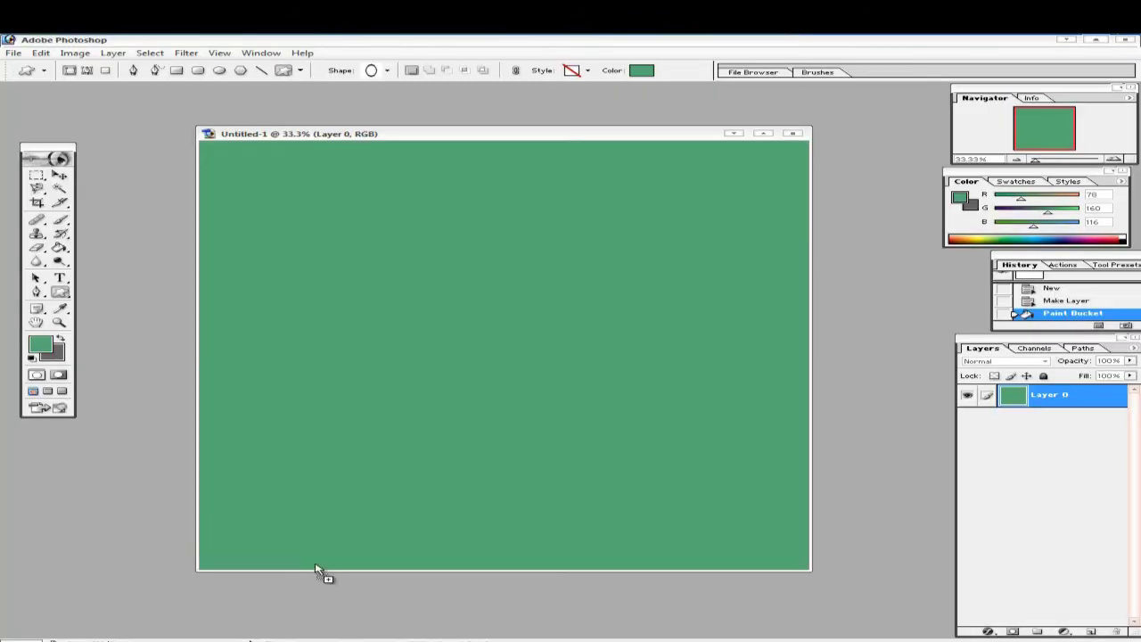
{"action": "left_click_drag", "start_coordinate": [315, 571], "coordinate": [399, 507]}
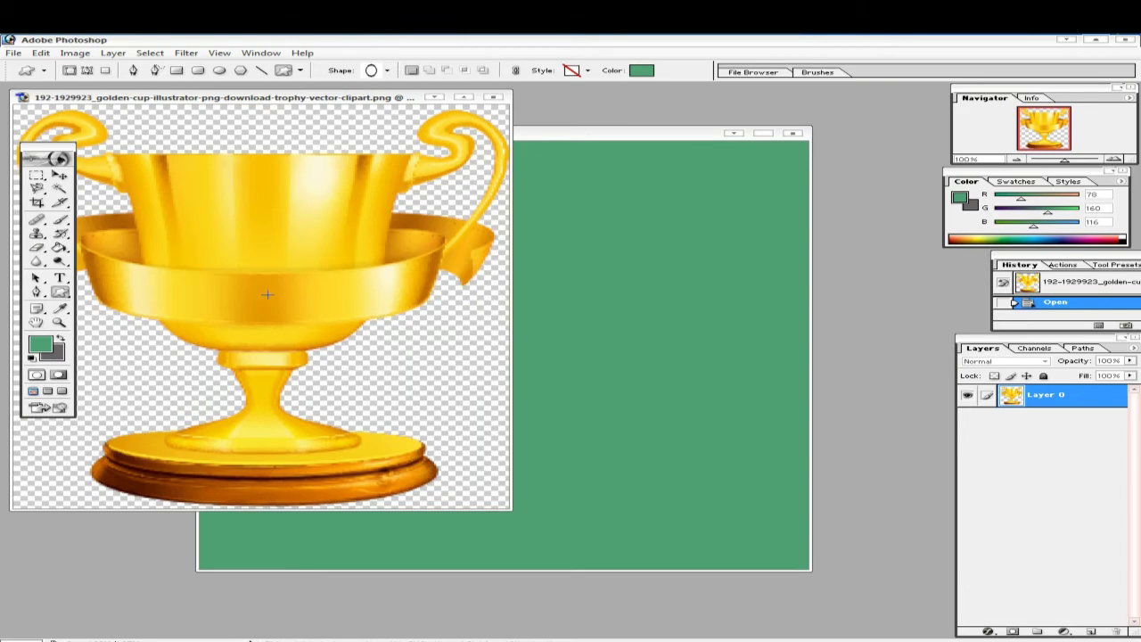
- Place the trophy as Layer 1 on the green canvas, enlarged to about 248% and centred
{"action": "left_click", "coordinate": [59, 176]}
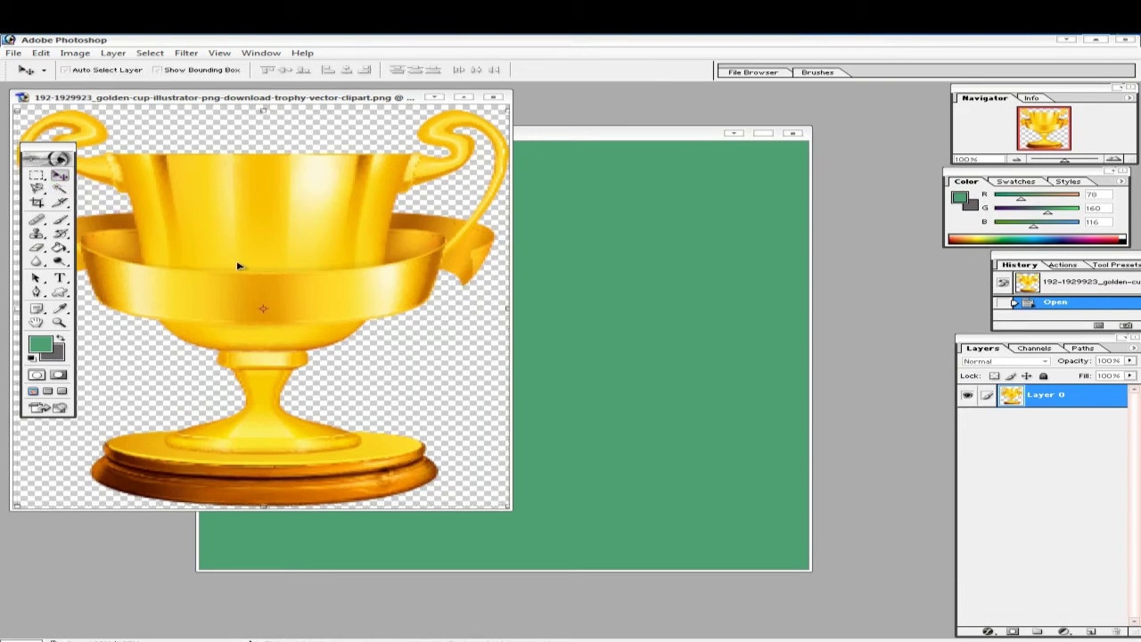
{"action": "left_click_drag", "start_coordinate": [238, 263], "coordinate": [441, 332]}
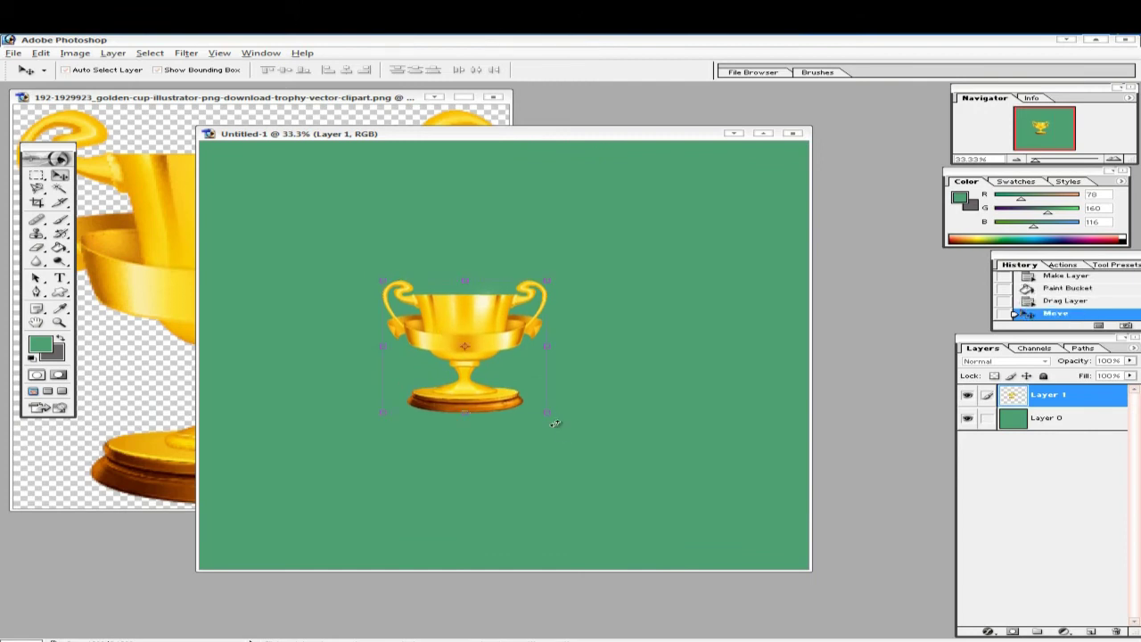
{"action": "left_click_drag", "start_coordinate": [545, 415], "coordinate": [679, 498]}
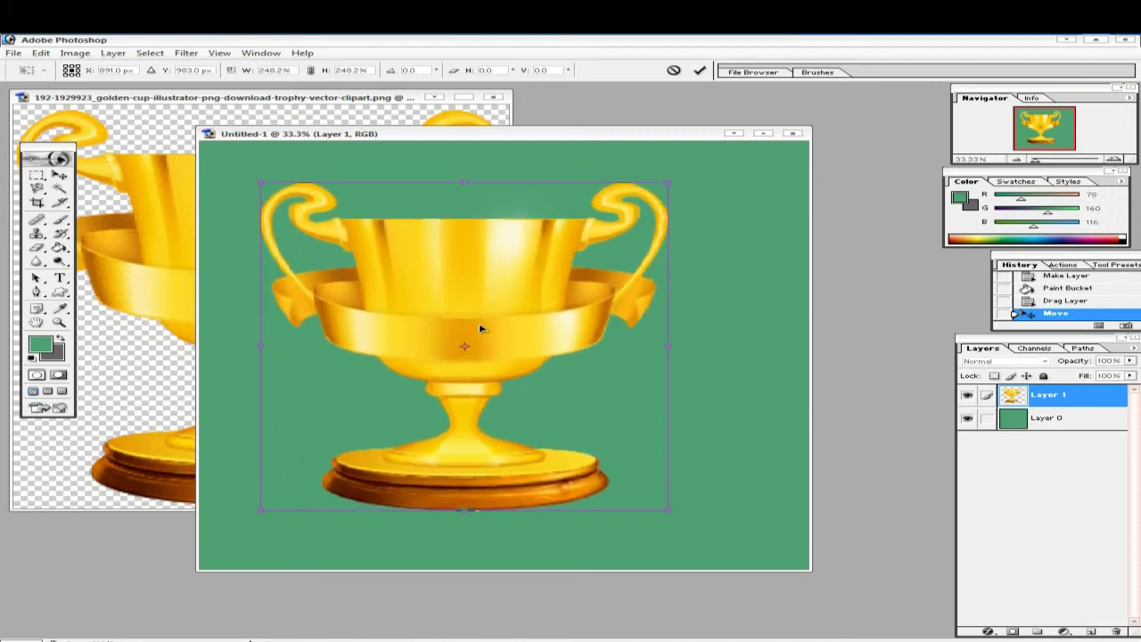
{"action": "left_click_drag", "start_coordinate": [480, 328], "coordinate": [531, 330]}
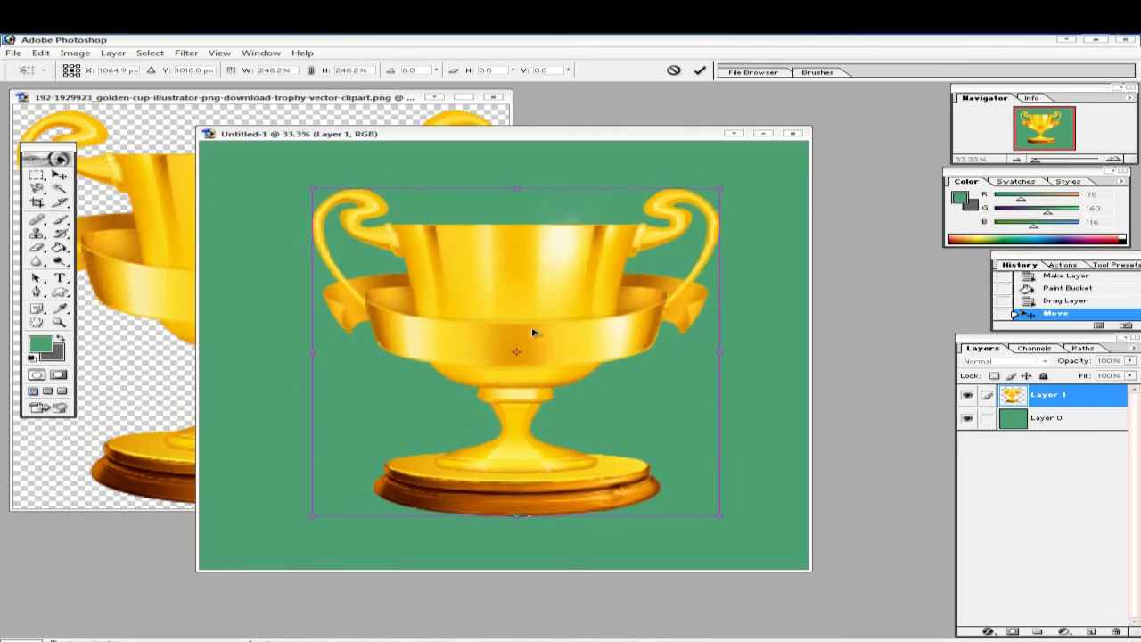
{"action": "left_click", "coordinate": [701, 70]}
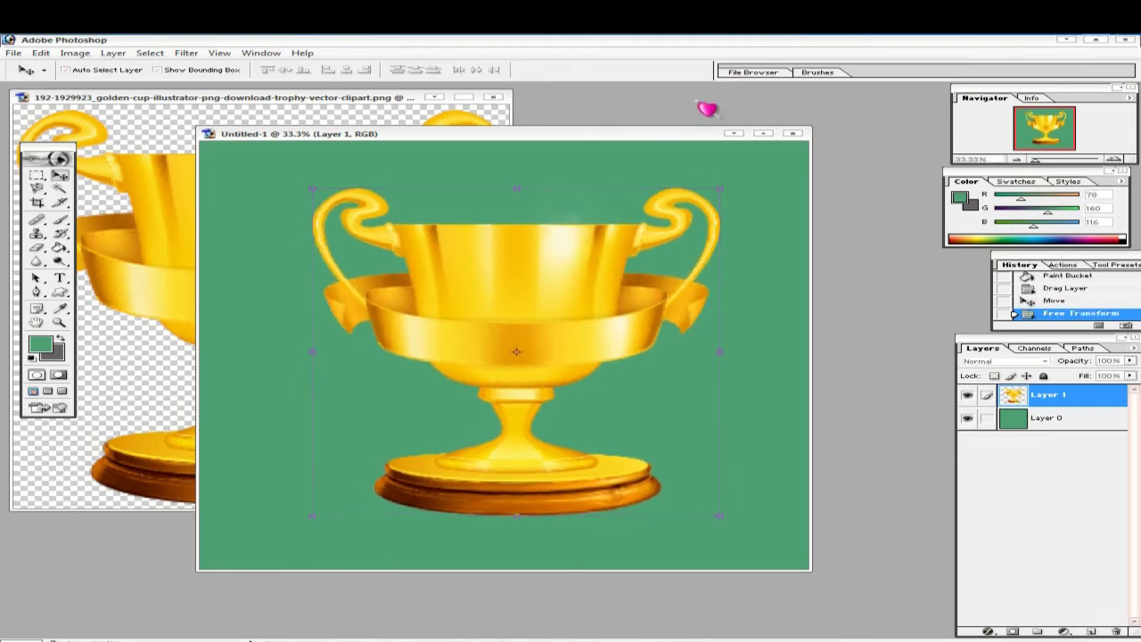
{"action": "left_click_drag", "start_coordinate": [482, 271], "coordinate": [476, 265]}
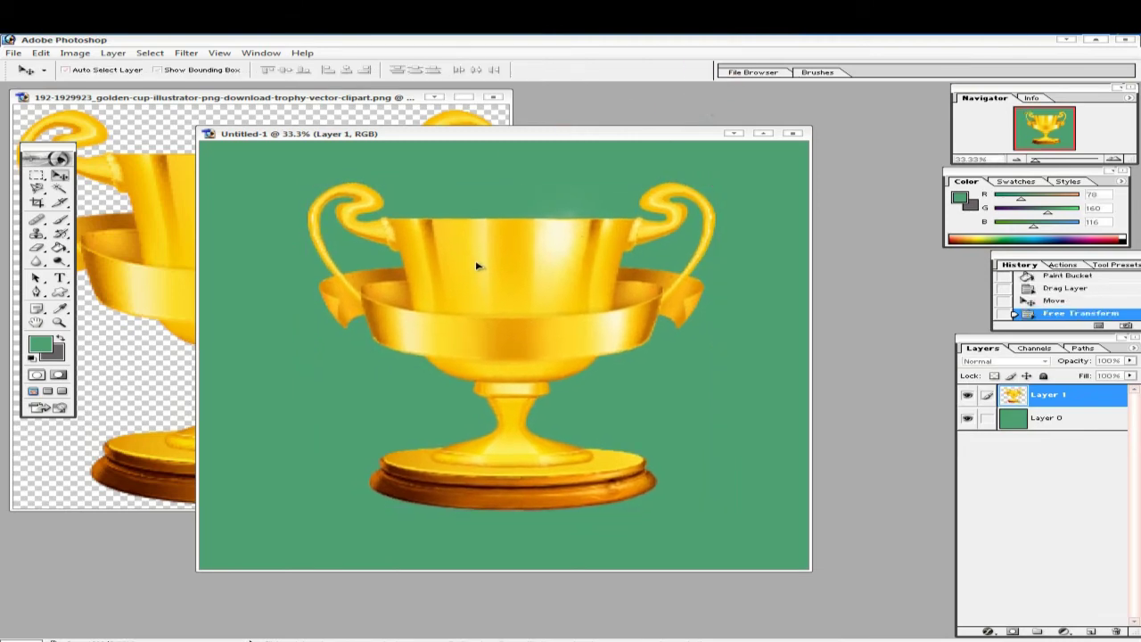
{"action": "left_click", "coordinate": [61, 294]}
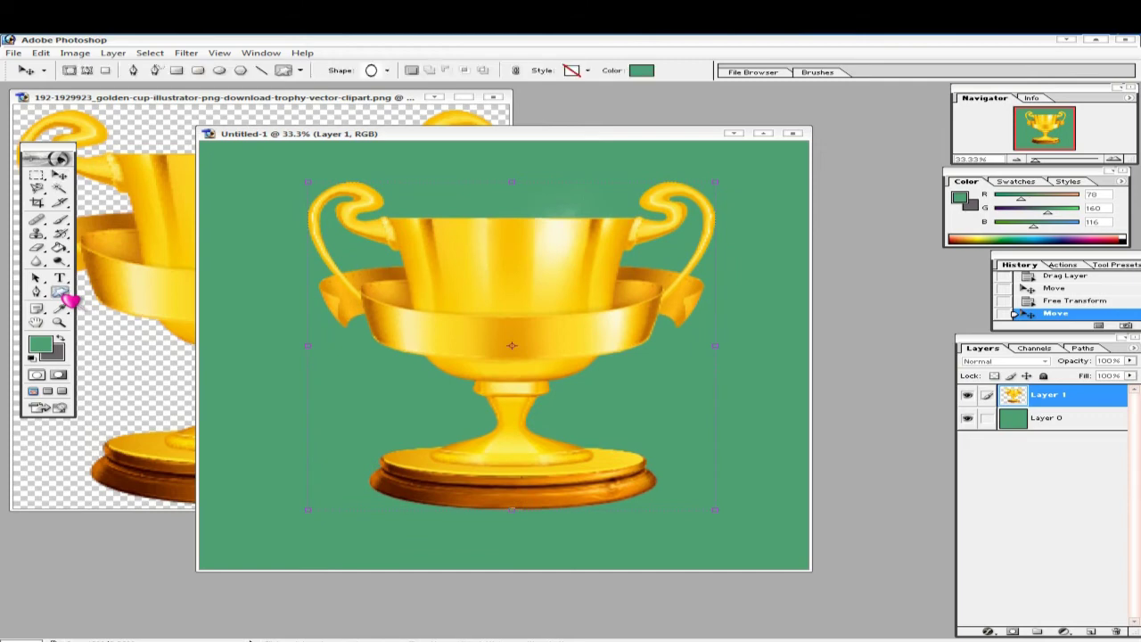
- Pick the ring custom shape and draw a large ring around the trophy
{"action": "left_click", "coordinate": [389, 73]}
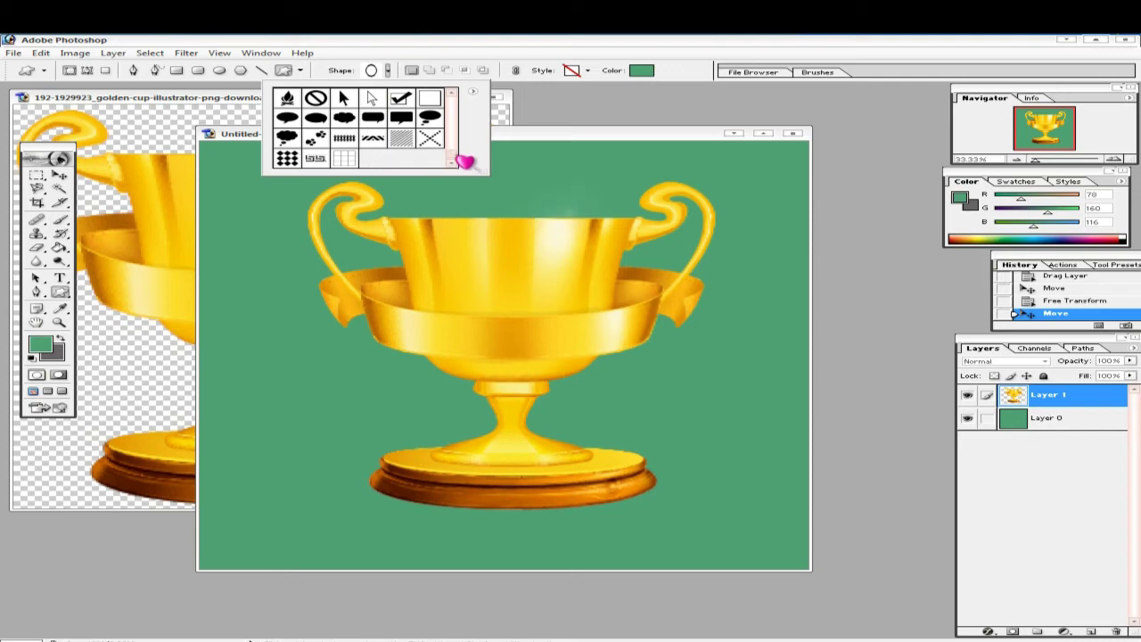
{"action": "scroll", "coordinate": [460, 157], "scroll_direction": "down", "scroll_amount": 4}
{"action": "scroll", "coordinate": [461, 157], "scroll_direction": "down", "scroll_amount": 8}
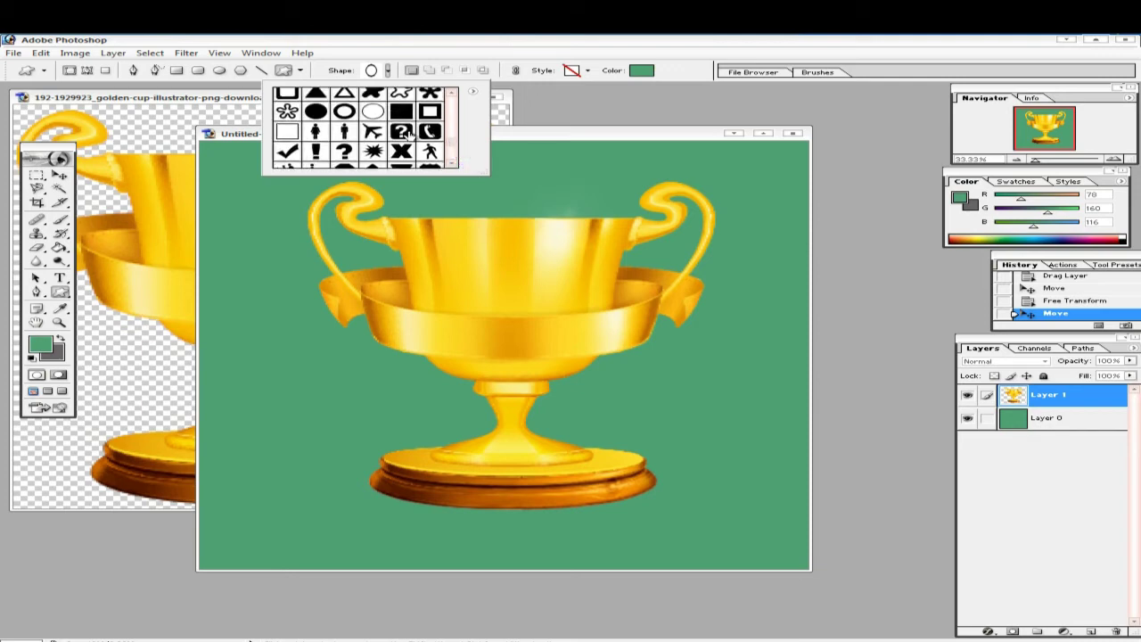
{"action": "left_click", "coordinate": [374, 114]}
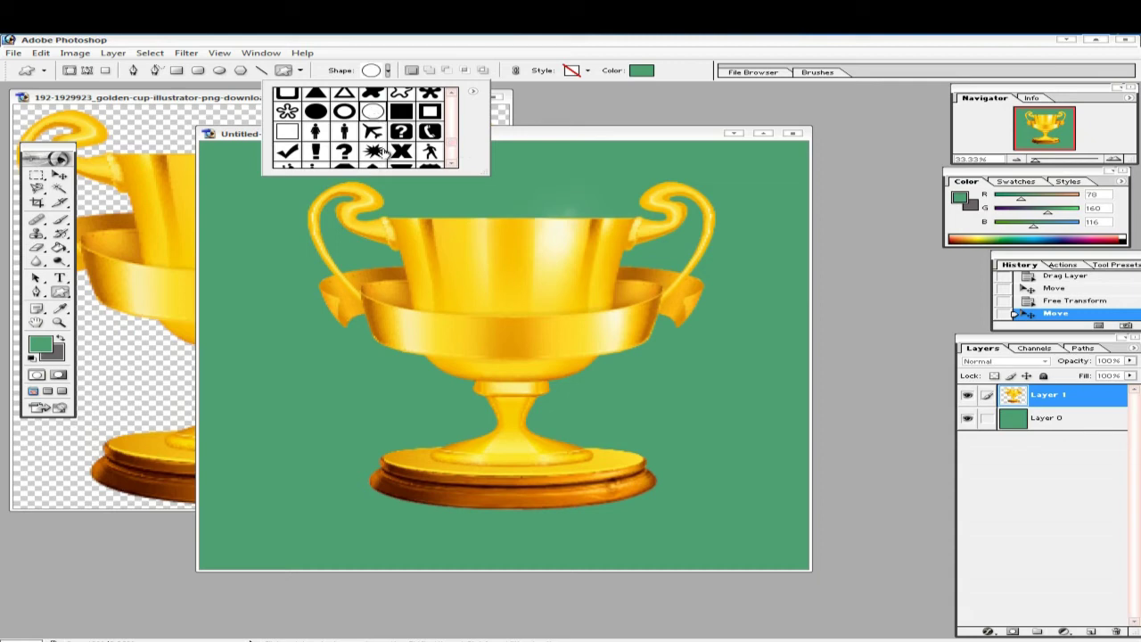
{"action": "double_click", "coordinate": [374, 114]}
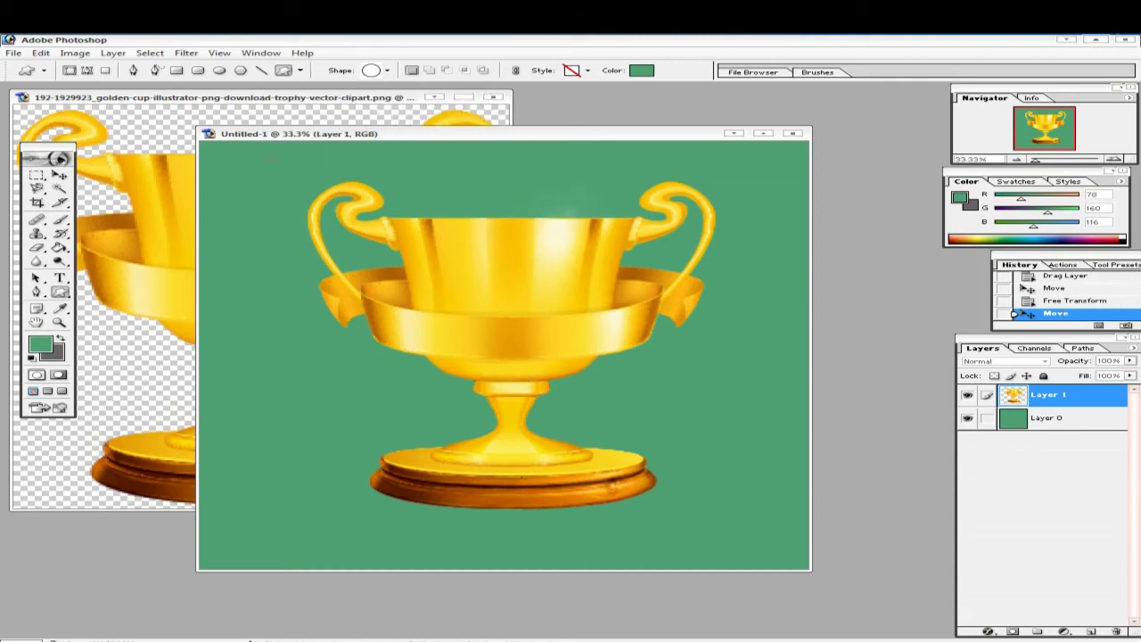
{"action": "left_click_drag", "start_coordinate": [615, 159], "coordinate": [788, 539]}
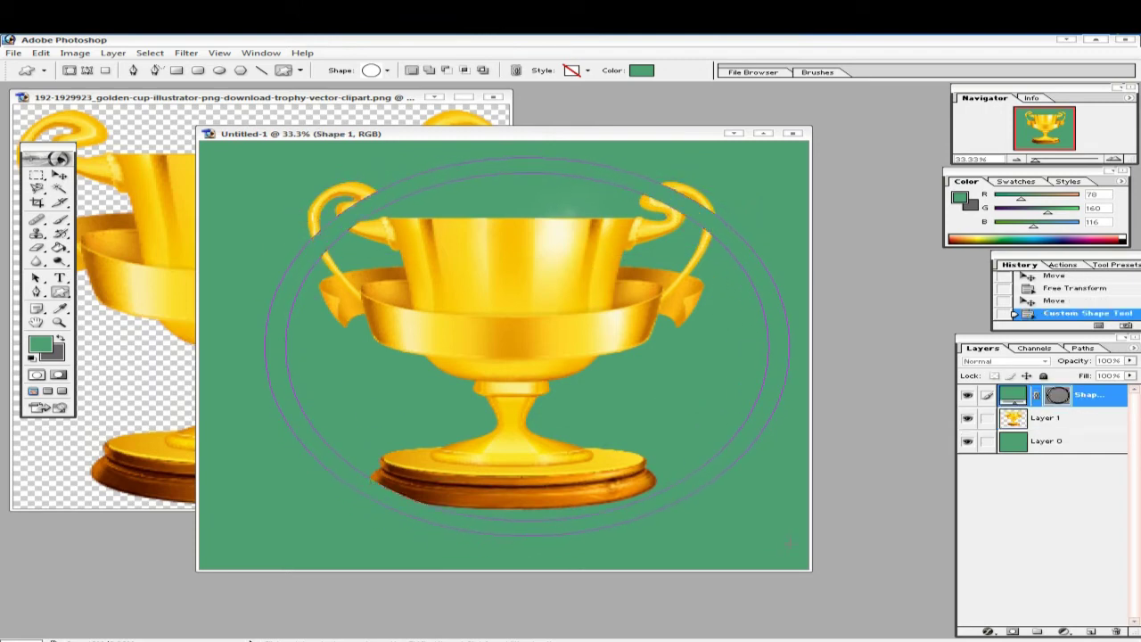
- Scale the ring to about 106.7% and reposition it to encircle the cup
{"action": "left_click", "coordinate": [62, 175]}
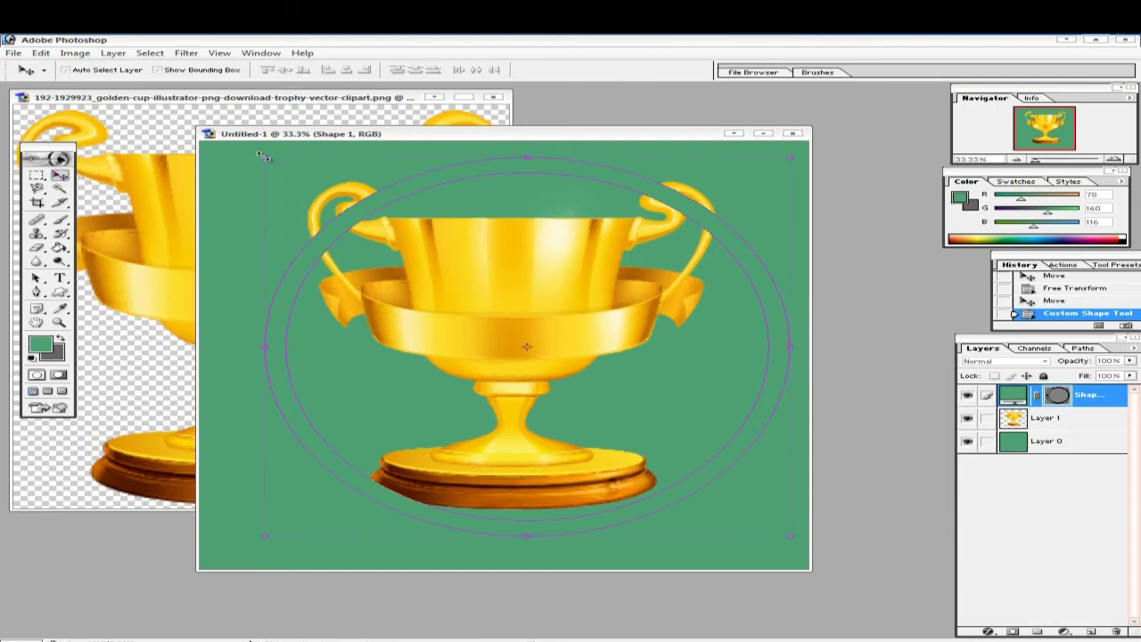
{"action": "left_click_drag", "start_coordinate": [263, 157], "coordinate": [248, 144]}
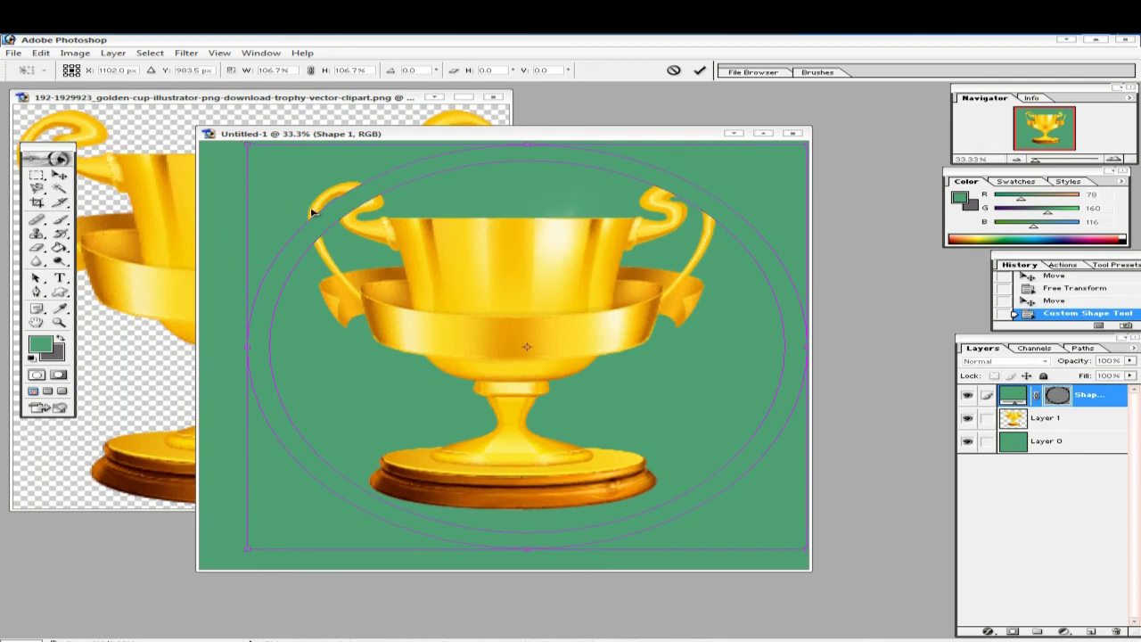
{"action": "left_click_drag", "start_coordinate": [363, 216], "coordinate": [345, 219]}
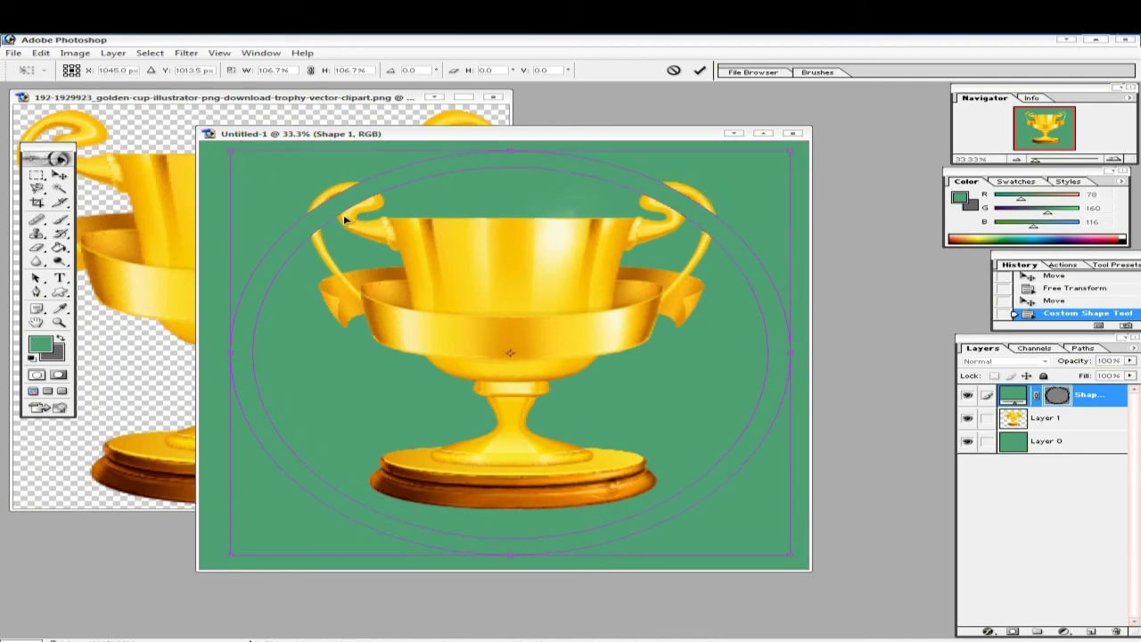
{"action": "left_click", "coordinate": [700, 69]}
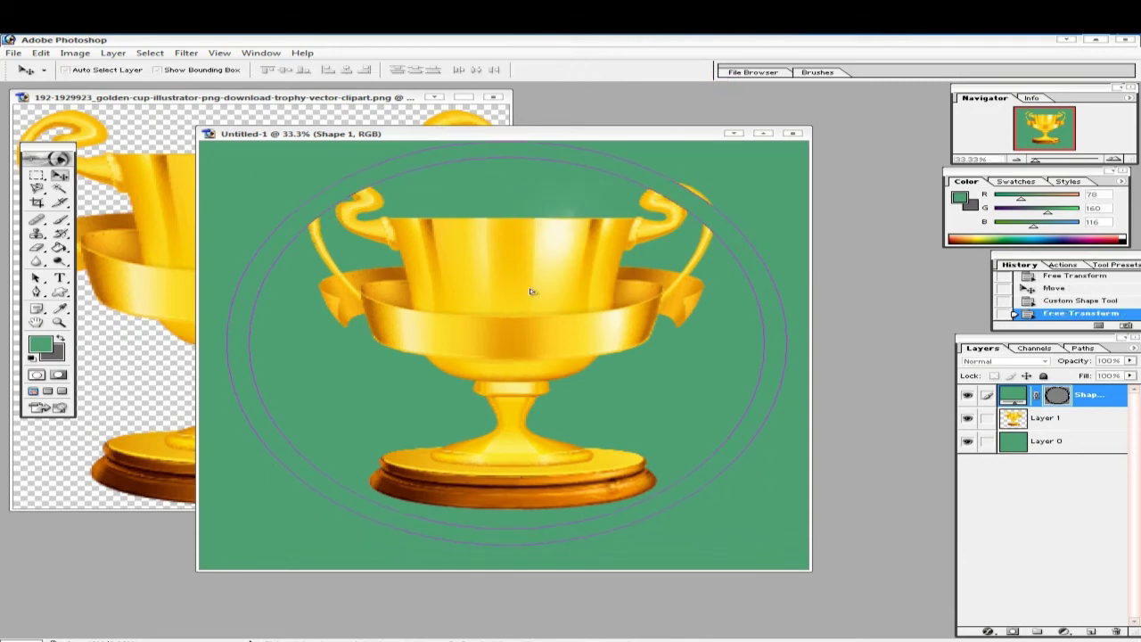
- Shift the ring right and move the trophy down about 30 px to align them
{"action": "left_click_drag", "start_coordinate": [530, 291], "coordinate": [537, 293]}
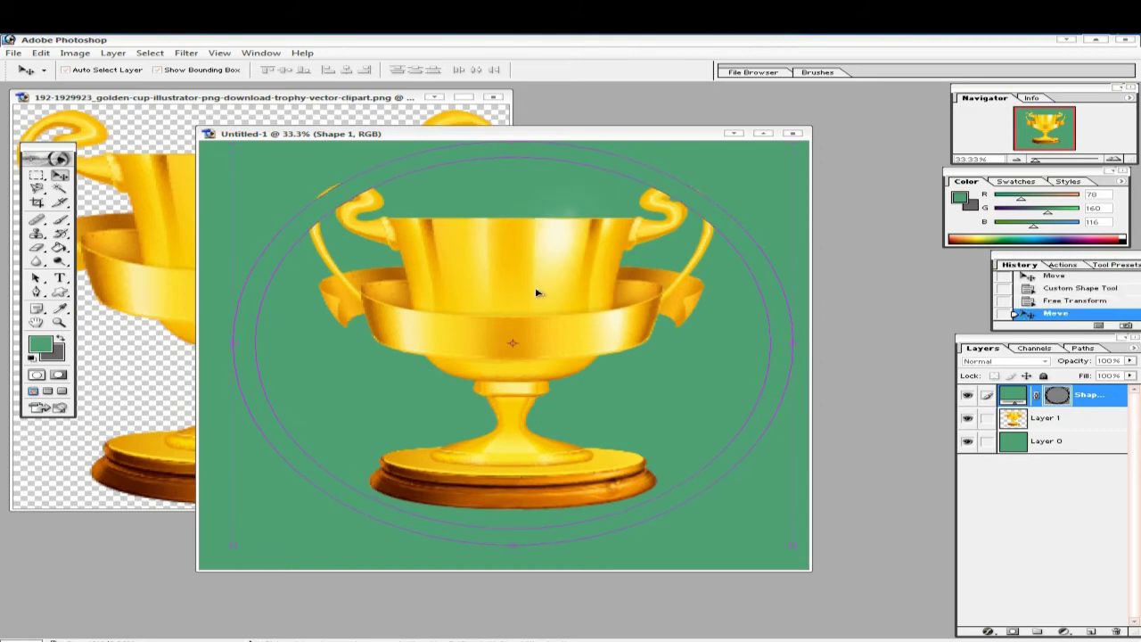
{"action": "left_click", "coordinate": [1016, 420]}
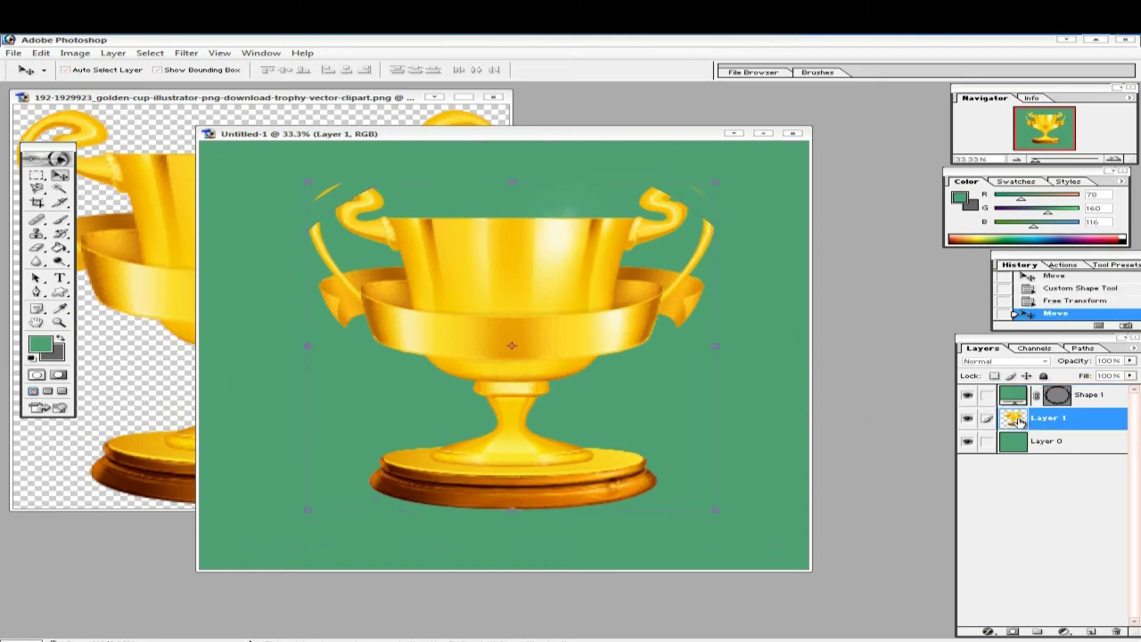
{"action": "left_click_drag", "start_coordinate": [559, 270], "coordinate": [548, 296]}
{"action": "key", "text": "ctrl+t"}
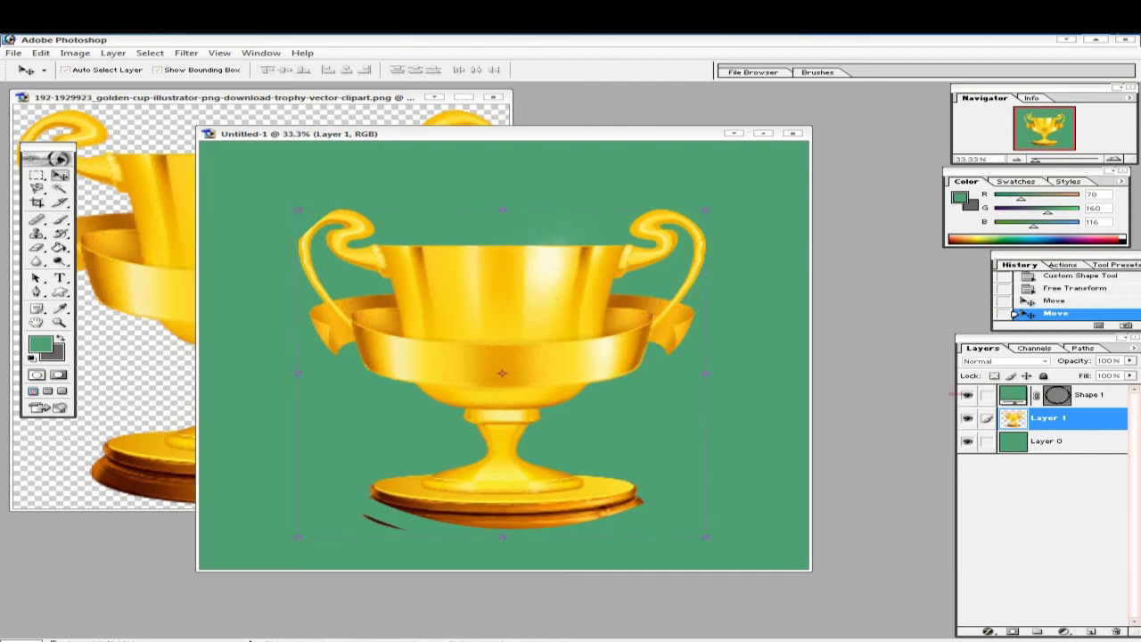
- Unlink Shape 1's vector mask, nudge the trophy inside the ring, and add empty Layer 2
{"action": "left_click", "coordinate": [1030, 396]}
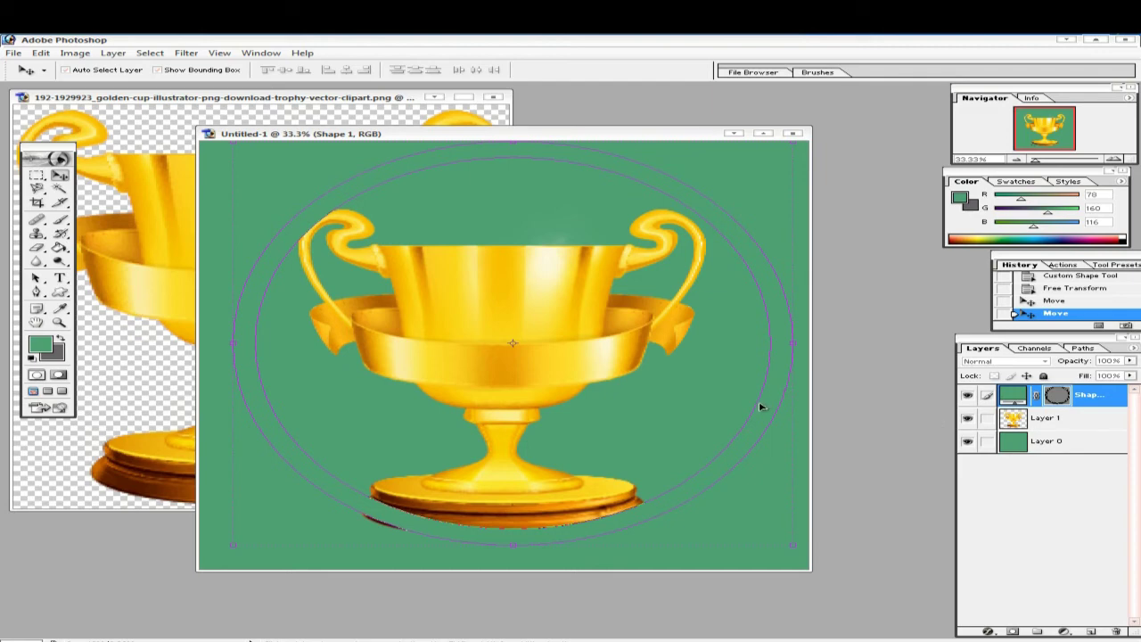
{"action": "left_click", "coordinate": [1037, 395]}
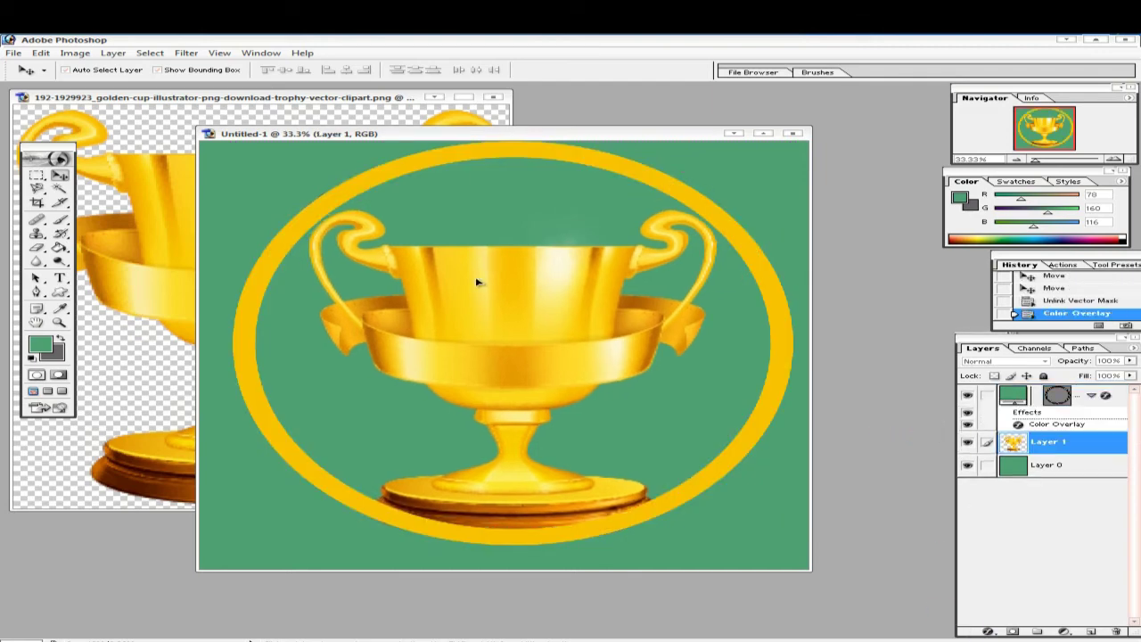
{"action": "left_click_drag", "start_coordinate": [477, 282], "coordinate": [475, 279]}
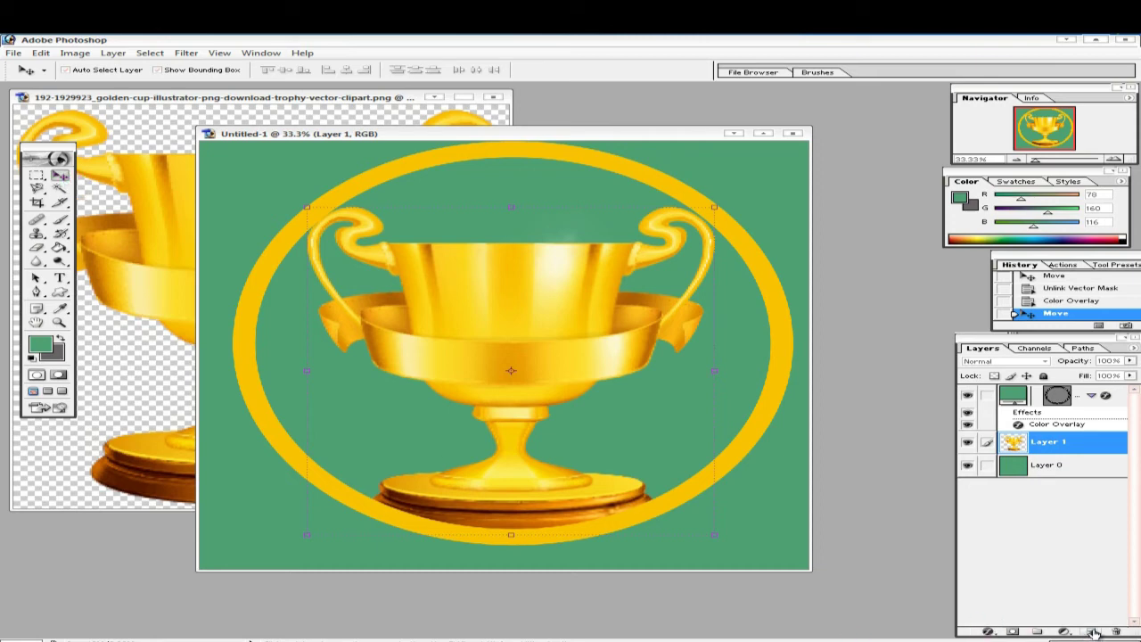
{"action": "left_click", "coordinate": [1093, 631]}
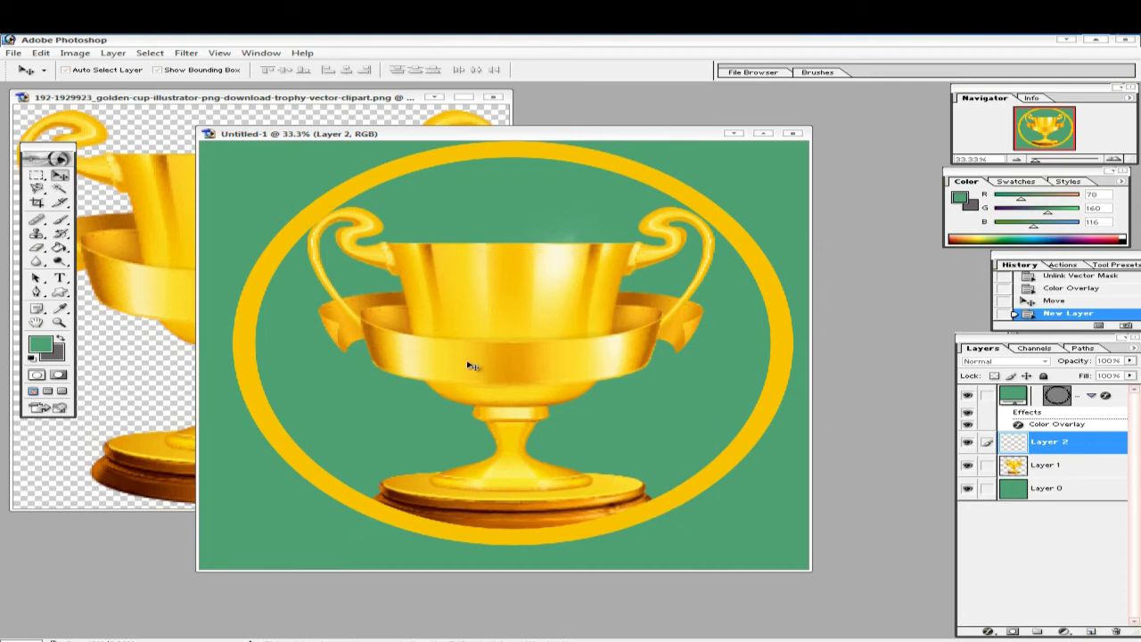
- Type 'SPORTS' on the trophy's band and centre it there
{"action": "left_click", "coordinate": [60, 278]}
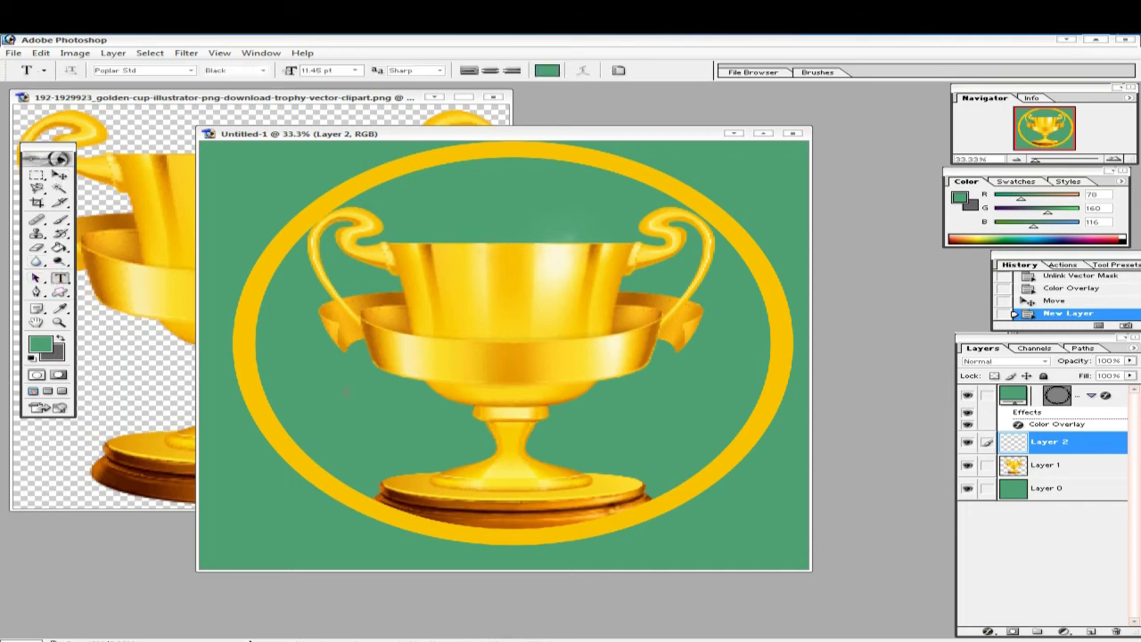
{"action": "left_click", "coordinate": [427, 355]}
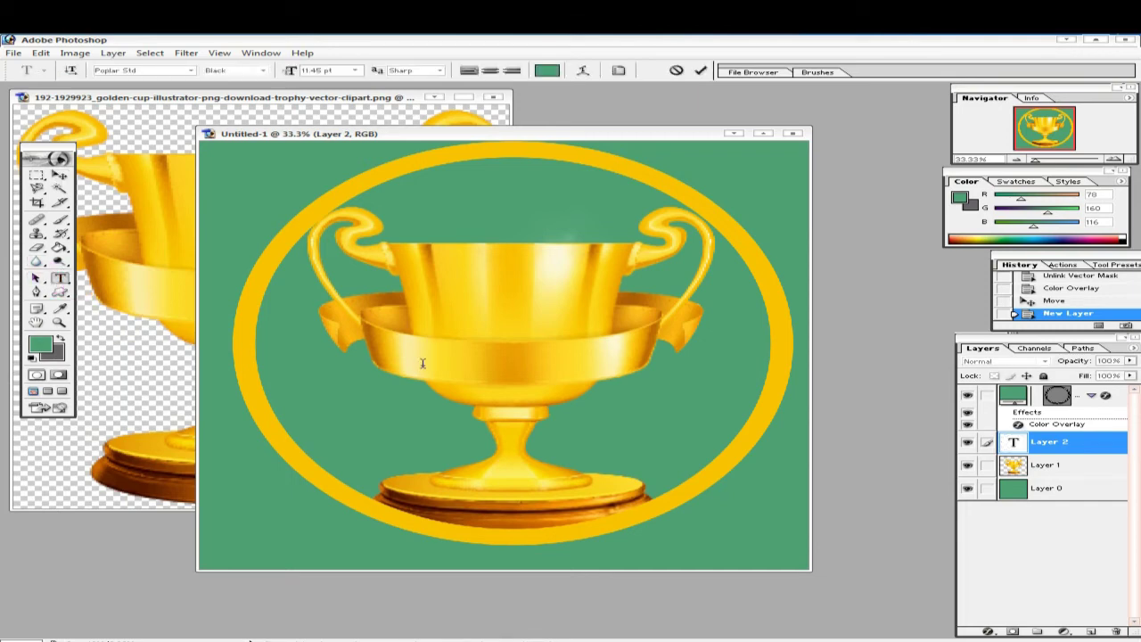
{"action": "type", "text": "SPO"}
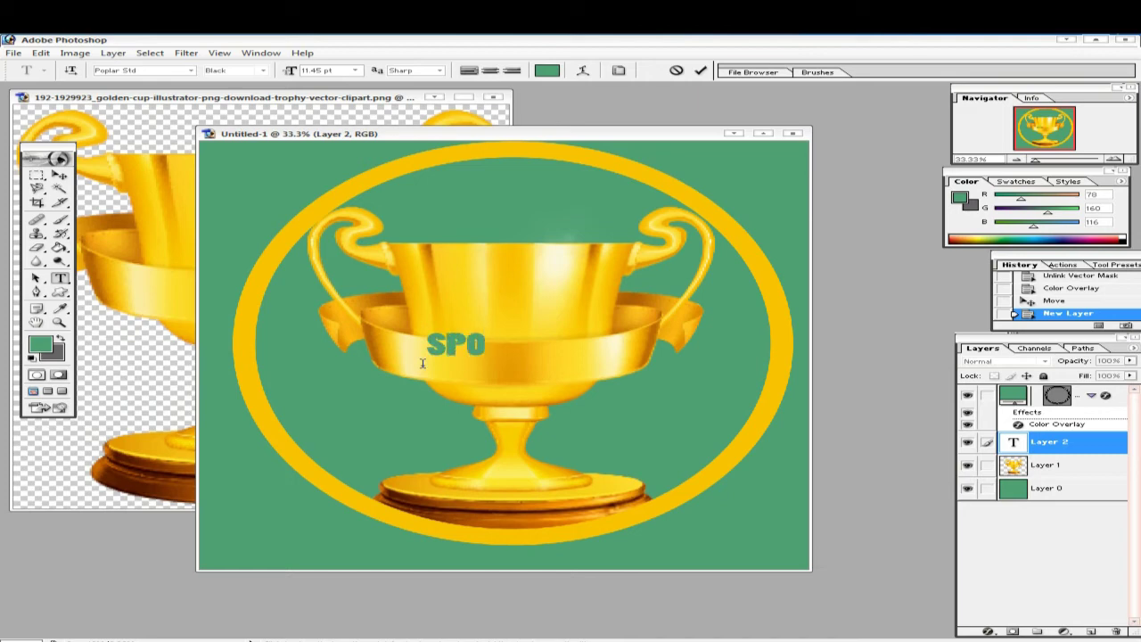
{"action": "type", "text": "RTS"}
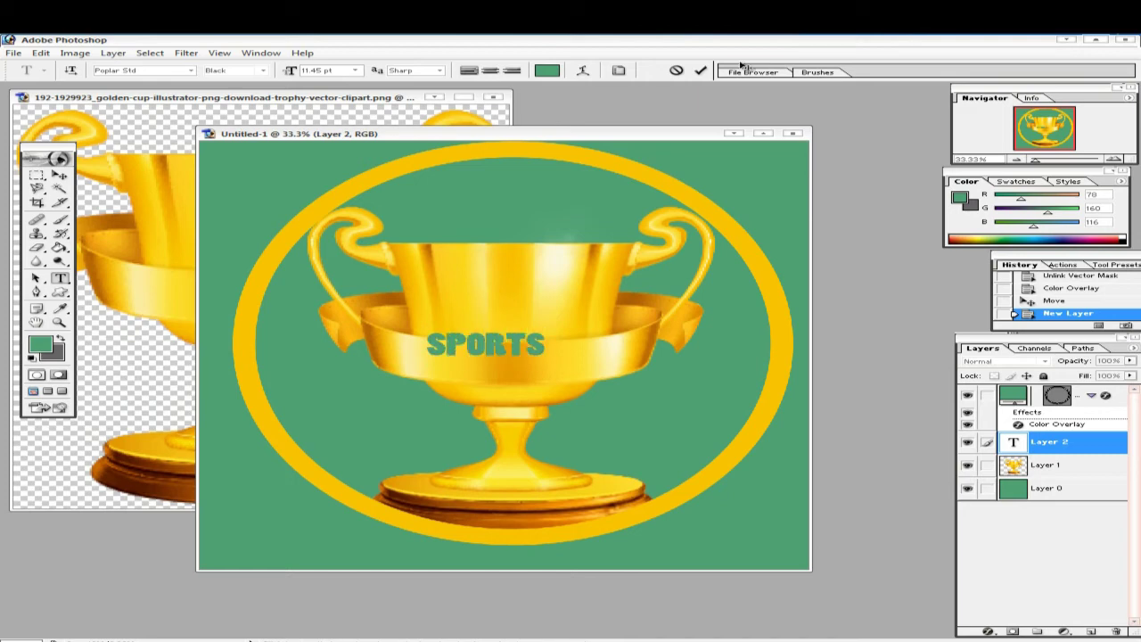
{"action": "left_click", "coordinate": [702, 71]}
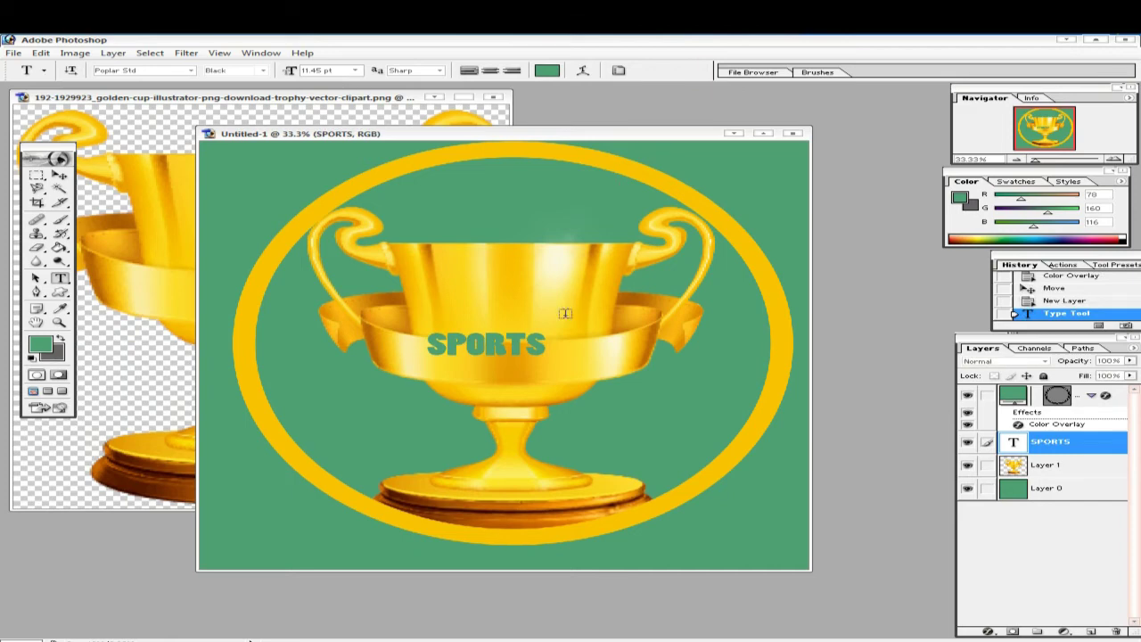
{"action": "left_click", "coordinate": [60, 175]}
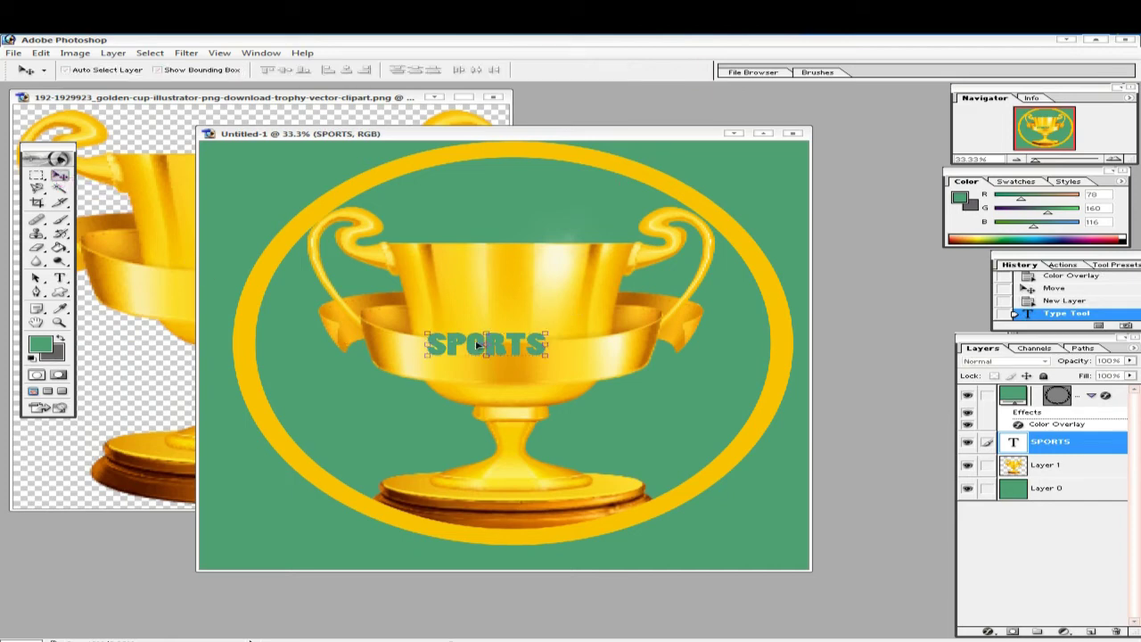
{"action": "mouse_move", "coordinate": [479, 345]}
{"action": "left_mouse_down"}
{"action": "mouse_move", "coordinate": [479, 364]}
{"action": "mouse_move", "coordinate": [492, 357]}
{"action": "left_mouse_up"}
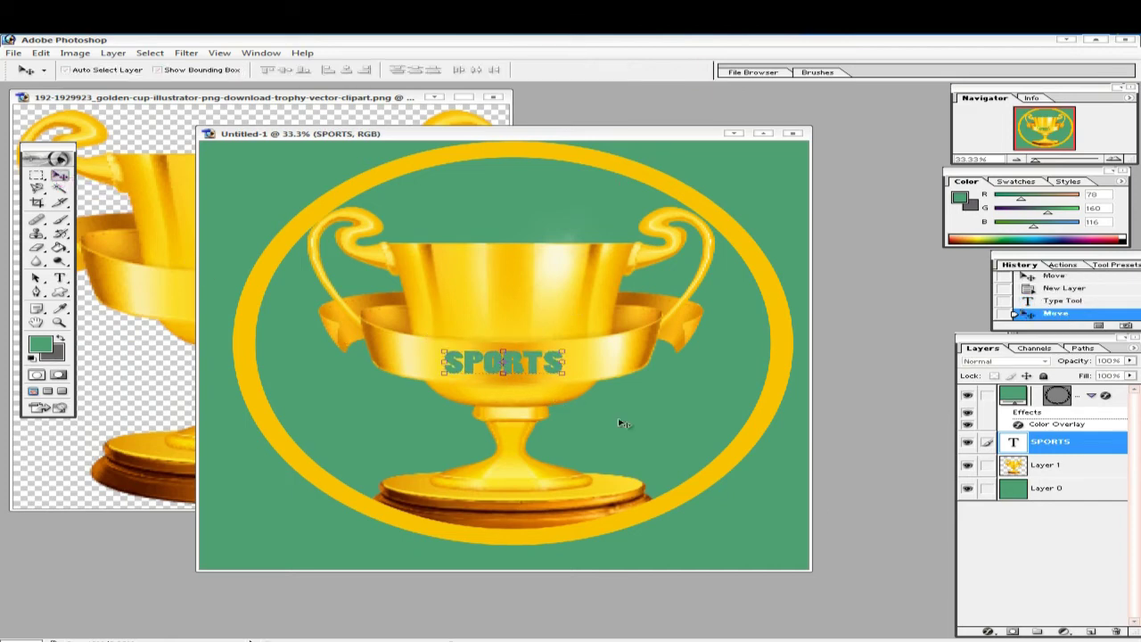
- Give SPORTS a white Color Overlay and enlarge it to about 125%
{"action": "left_click", "coordinate": [989, 631]}
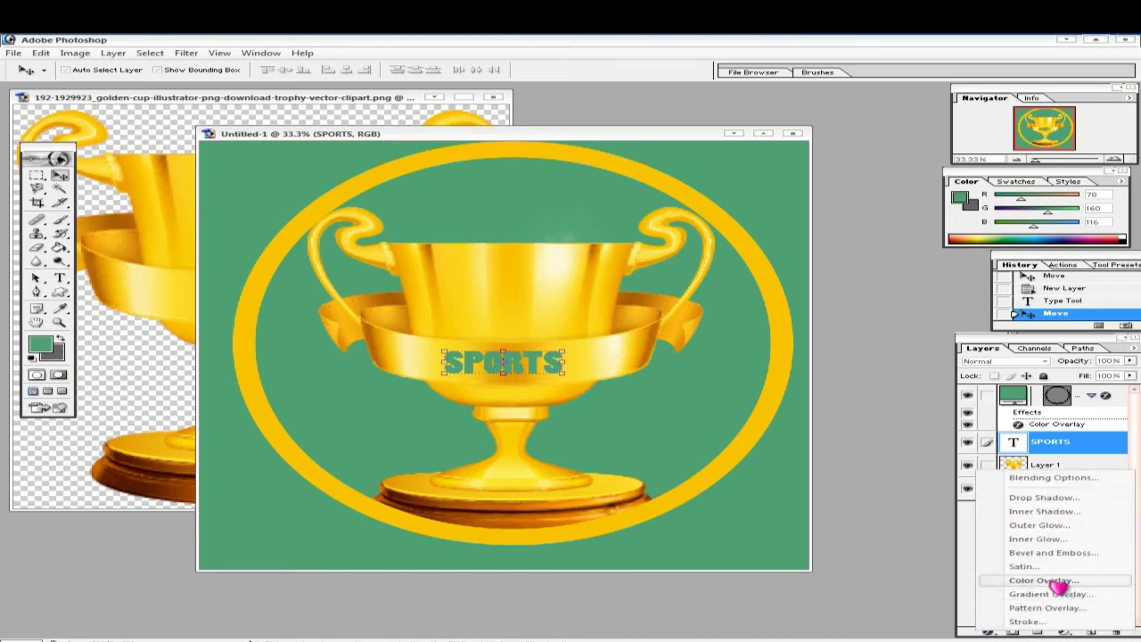
{"action": "left_click", "coordinate": [1054, 582]}
{"action": "left_click", "coordinate": [633, 405]}
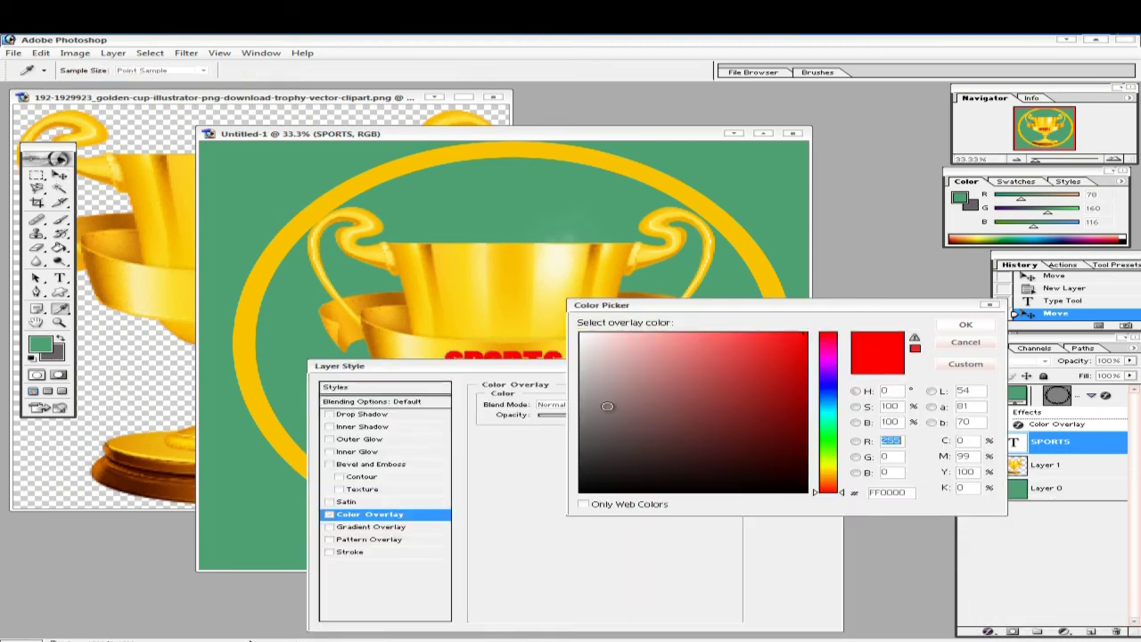
{"action": "left_click", "coordinate": [580, 335]}
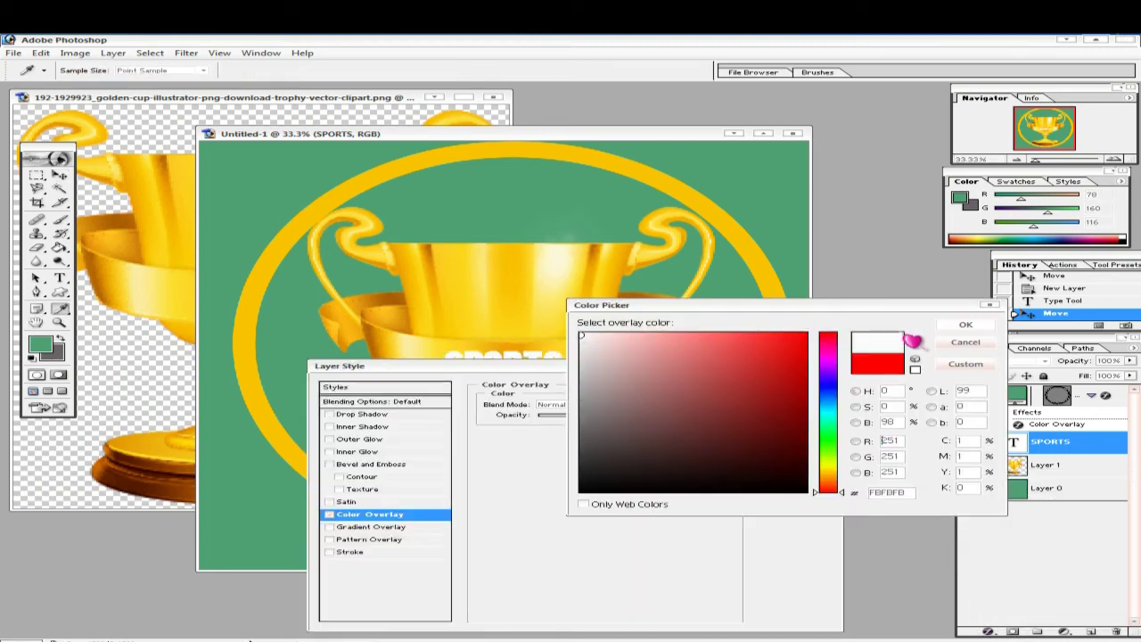
{"action": "left_click", "coordinate": [965, 325]}
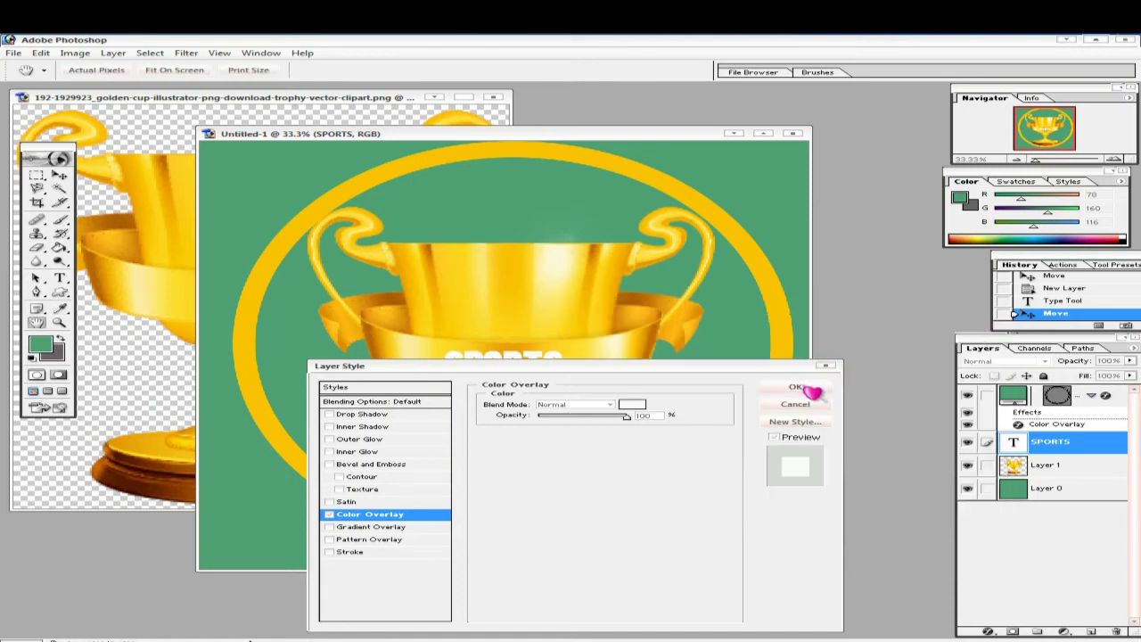
{"action": "left_click", "coordinate": [798, 389]}
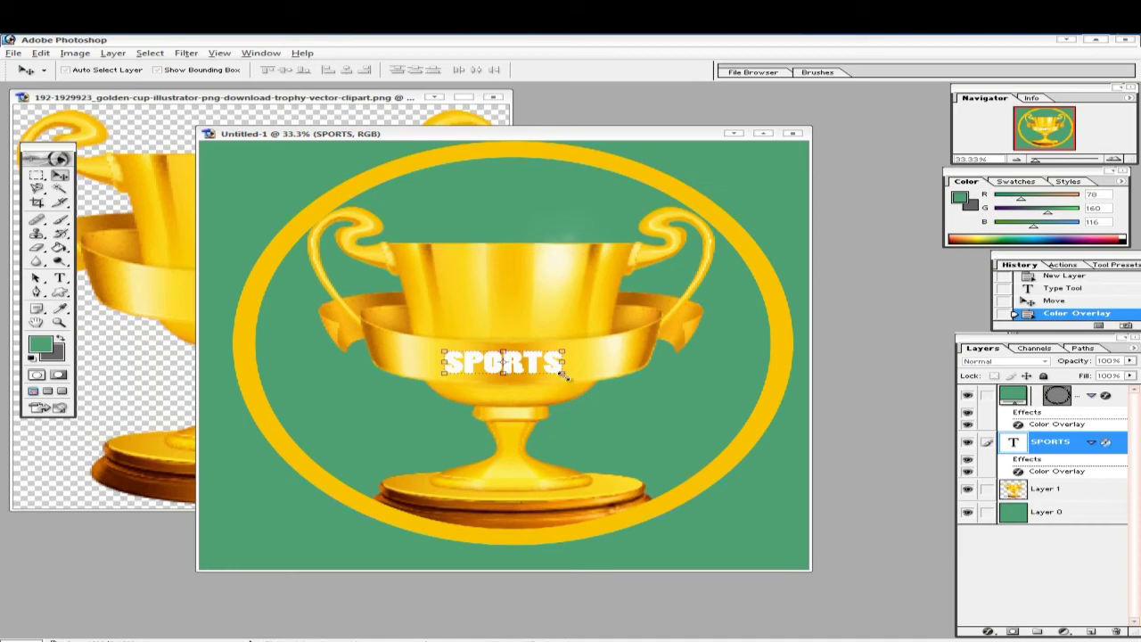
{"action": "mouse_move", "coordinate": [562, 377]}
{"action": "left_mouse_down"}
{"action": "mouse_move", "coordinate": [581, 378]}
{"action": "mouse_move", "coordinate": [548, 367]}
{"action": "mouse_move", "coordinate": [557, 367]}
{"action": "left_mouse_up"}
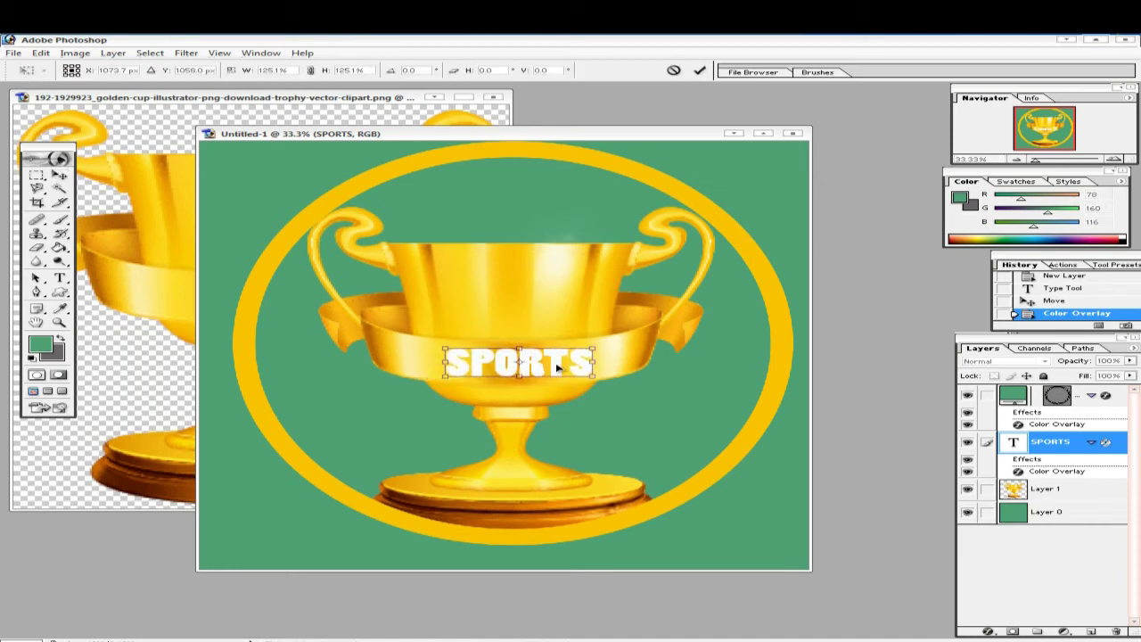
- Warp the SPORTS text with an Arch style, Bend -19 and Horizontal Distortion -9
{"action": "left_click", "coordinate": [699, 70]}
{"action": "double_click", "coordinate": [1017, 444]}
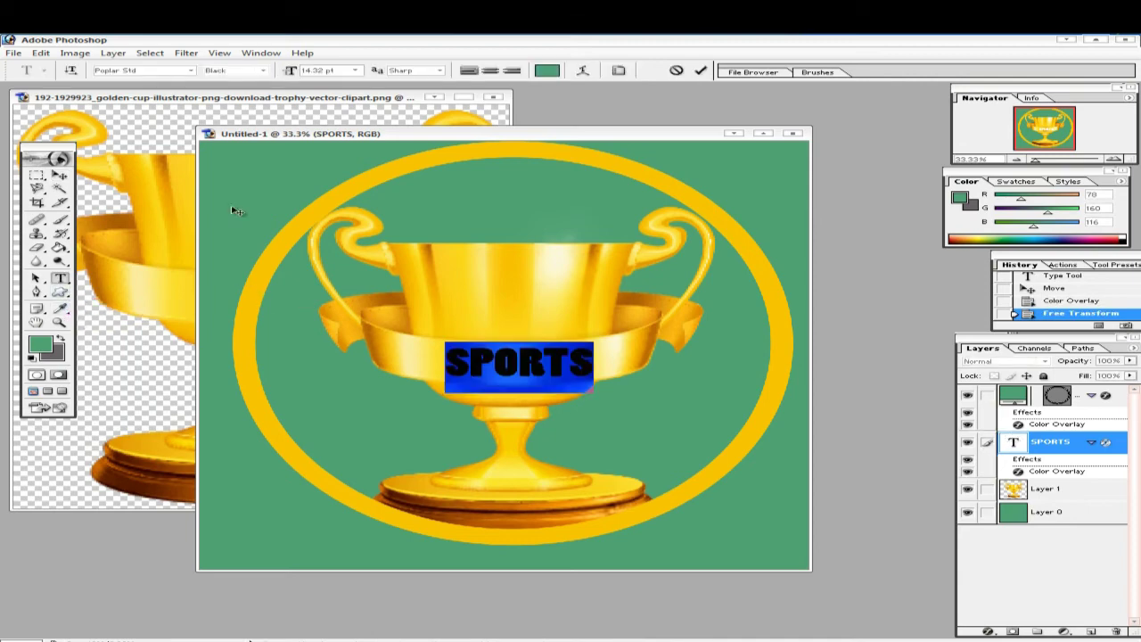
{"action": "left_click", "coordinate": [586, 71]}
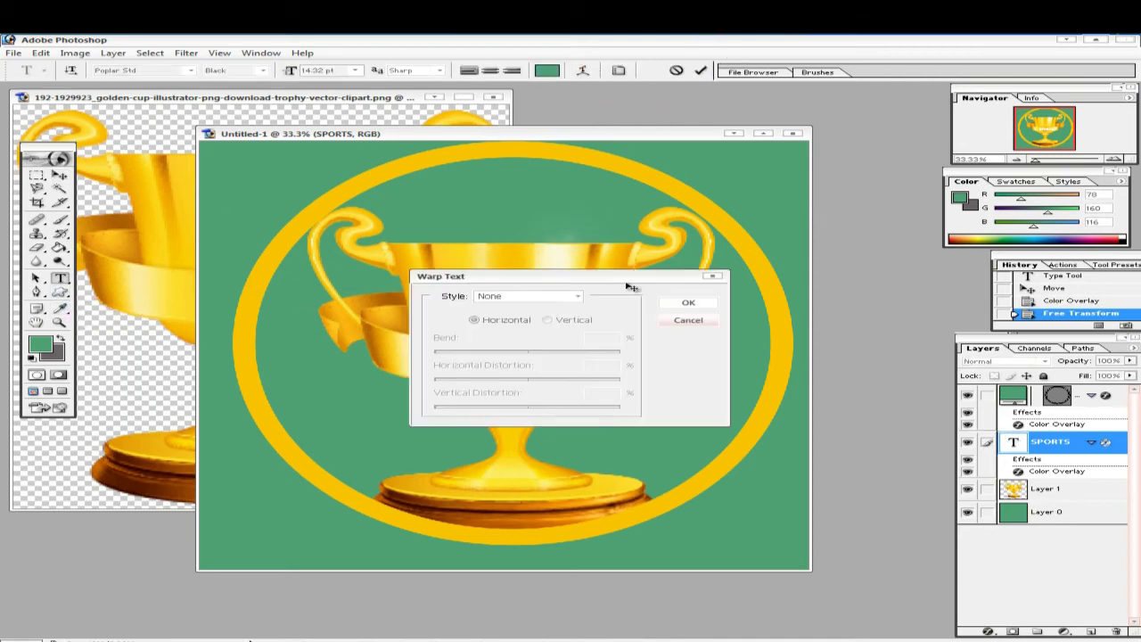
{"action": "left_click_drag", "start_coordinate": [626, 276], "coordinate": [854, 167]}
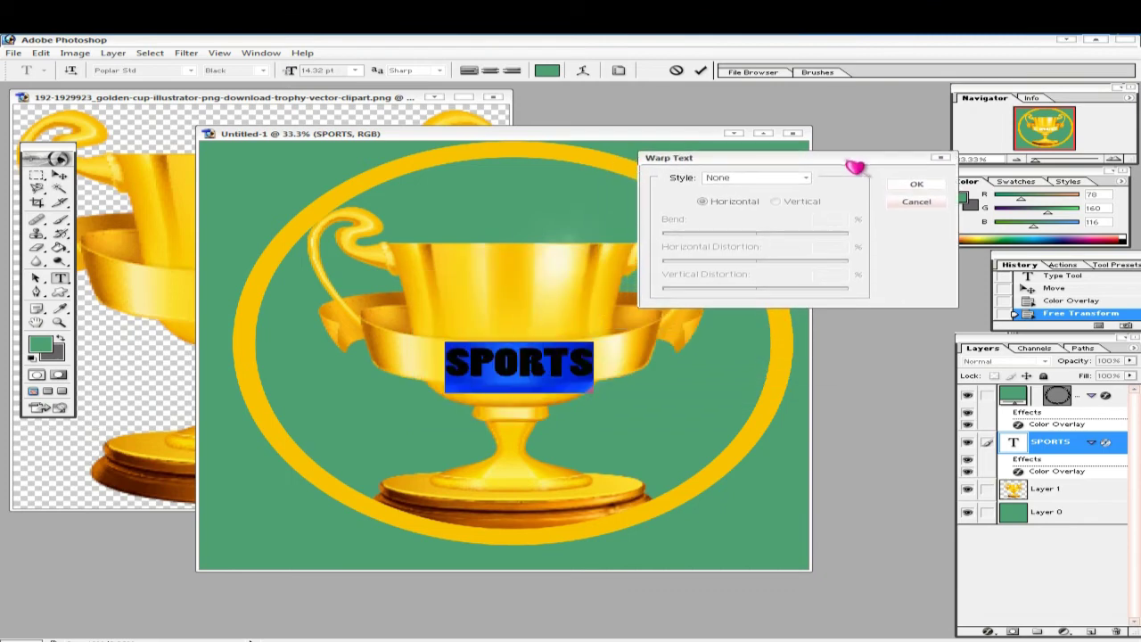
{"action": "left_click", "coordinate": [810, 180]}
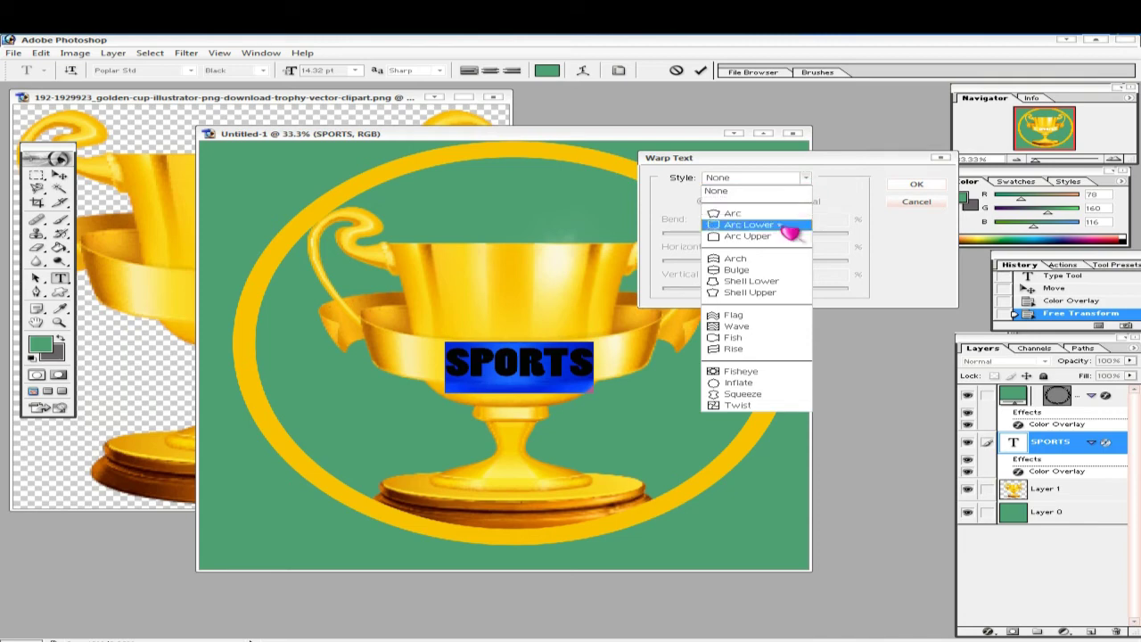
{"action": "left_click", "coordinate": [735, 260]}
{"action": "left_click_drag", "start_coordinate": [812, 246], "coordinate": [750, 264]}
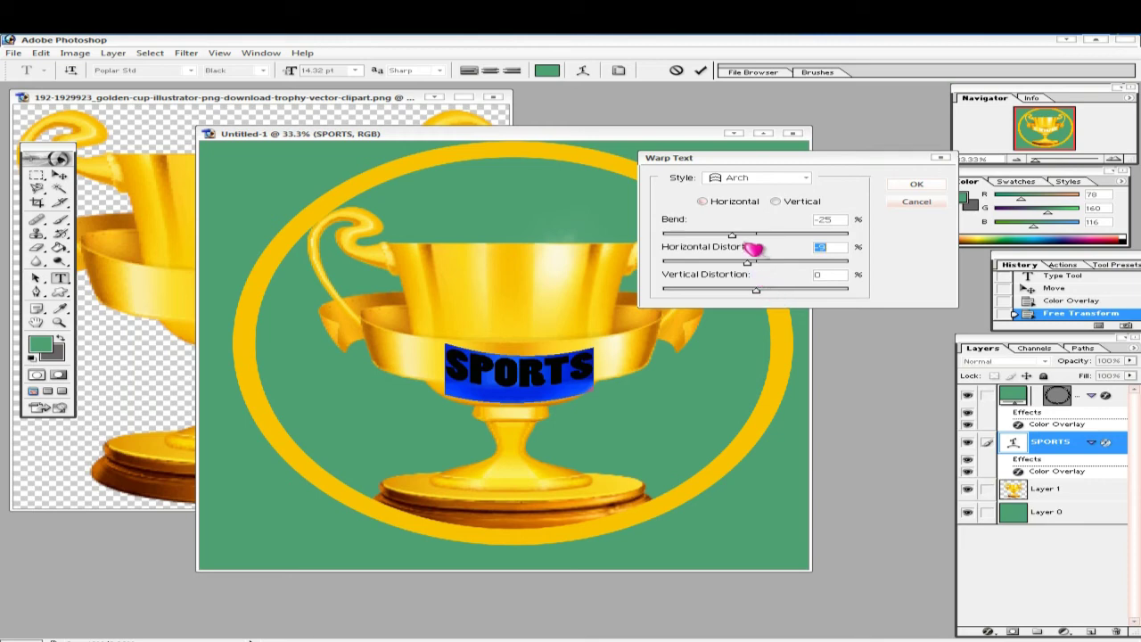
{"action": "left_click_drag", "start_coordinate": [733, 235], "coordinate": [742, 236]}
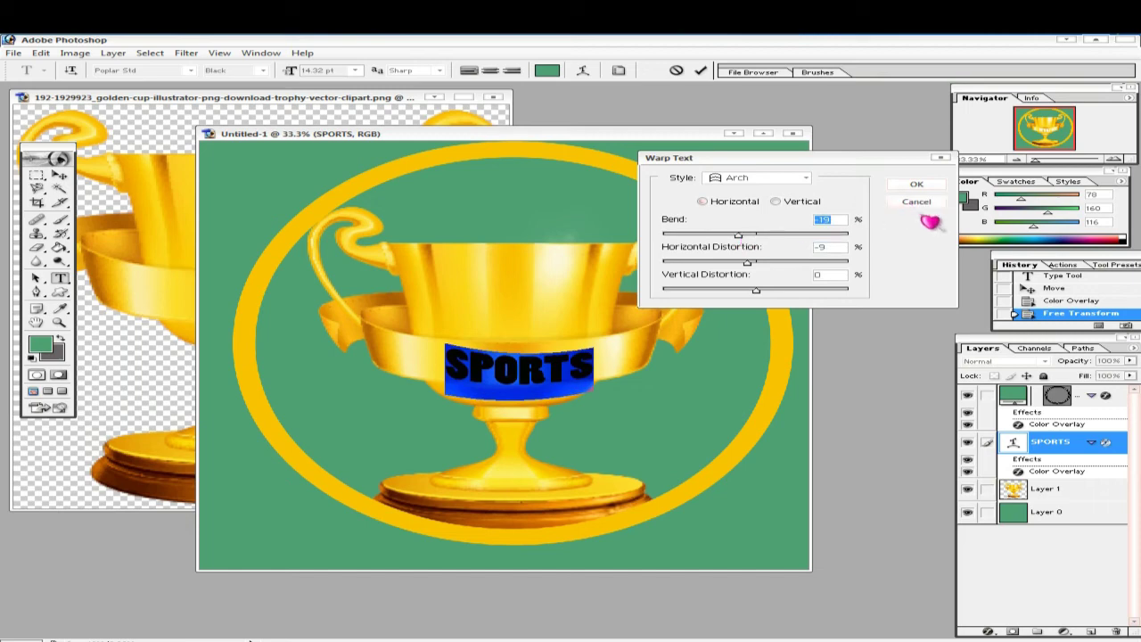
{"action": "left_click", "coordinate": [919, 190]}
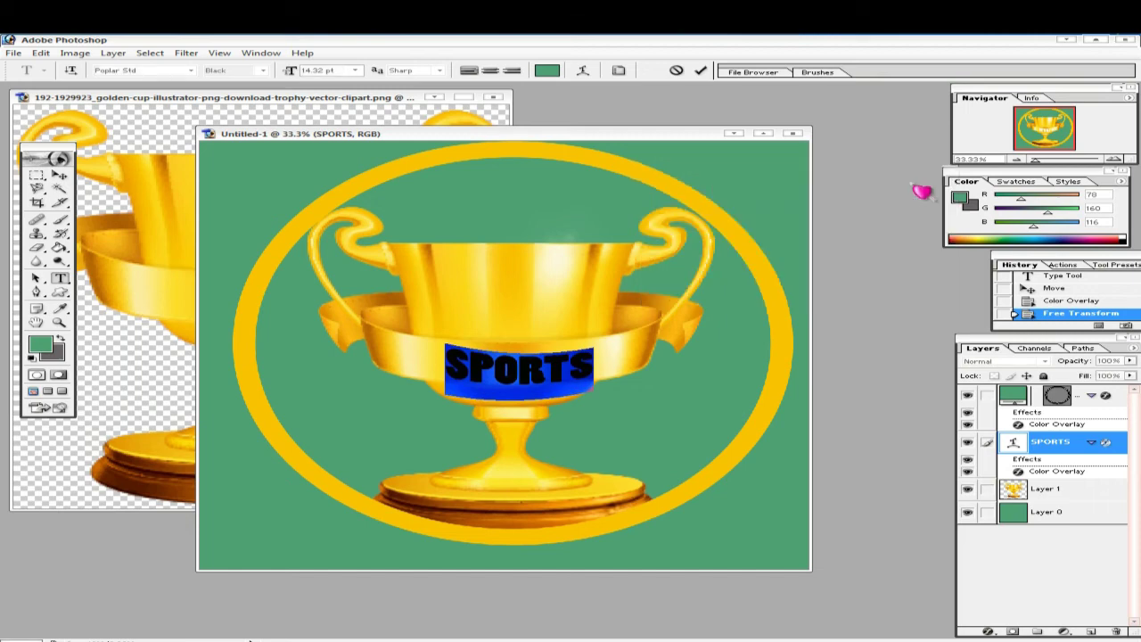
{"action": "left_click", "coordinate": [59, 175]}
{"action": "left_click", "coordinate": [989, 632]}
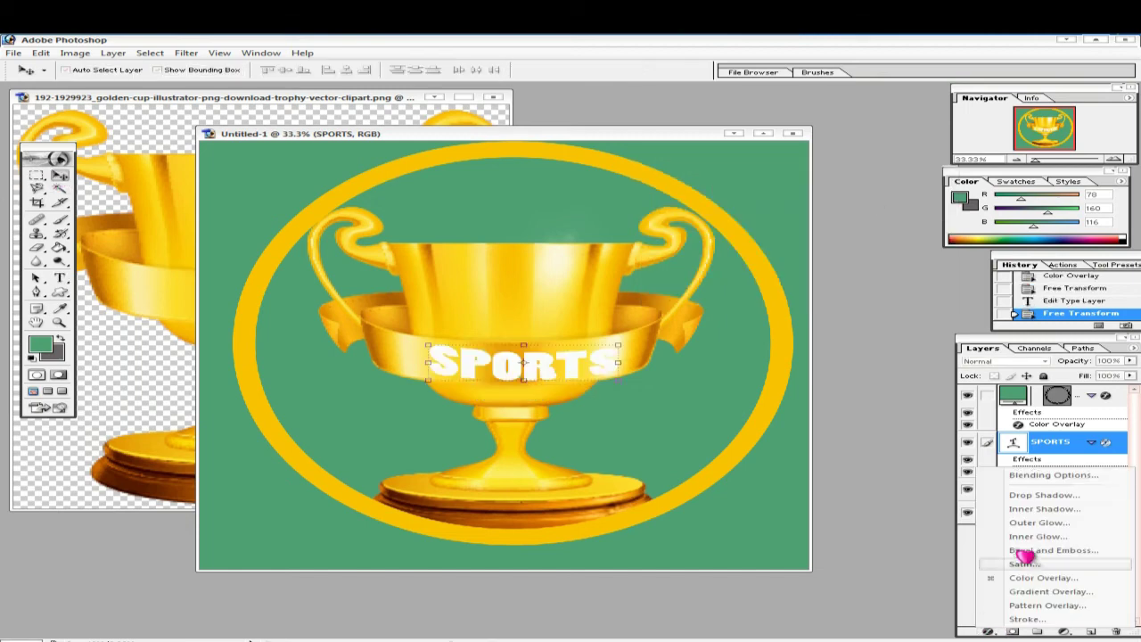
- Add a dark Drop Shadow with a wider Spread to the warped SPORTS text
{"action": "left_click", "coordinate": [1043, 496]}
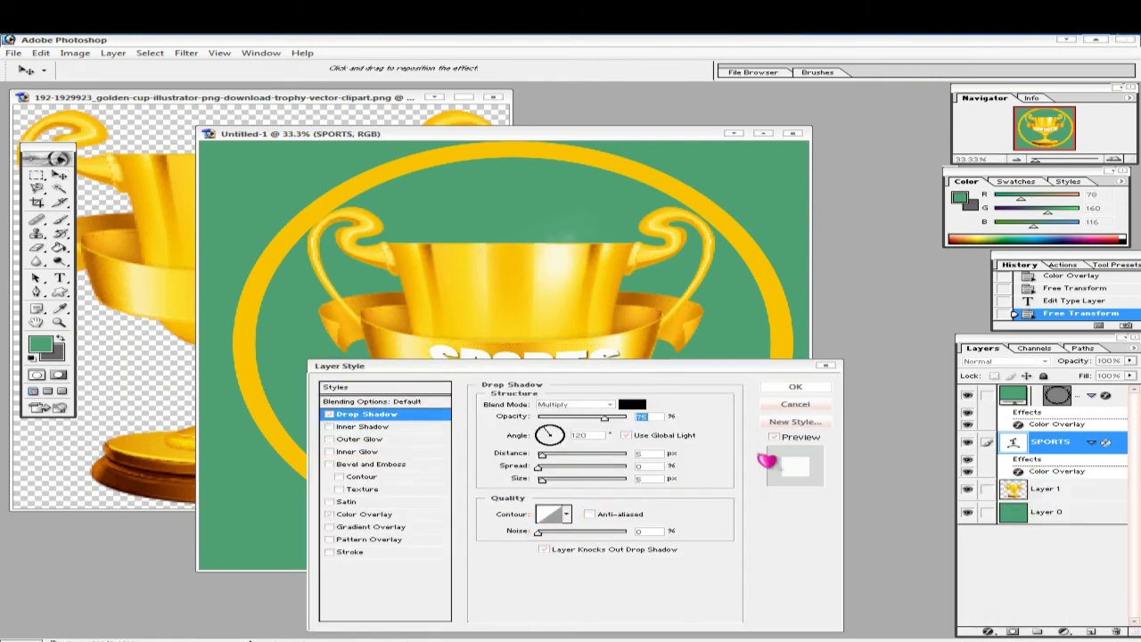
{"action": "left_click_drag", "start_coordinate": [581, 366], "coordinate": [622, 428]}
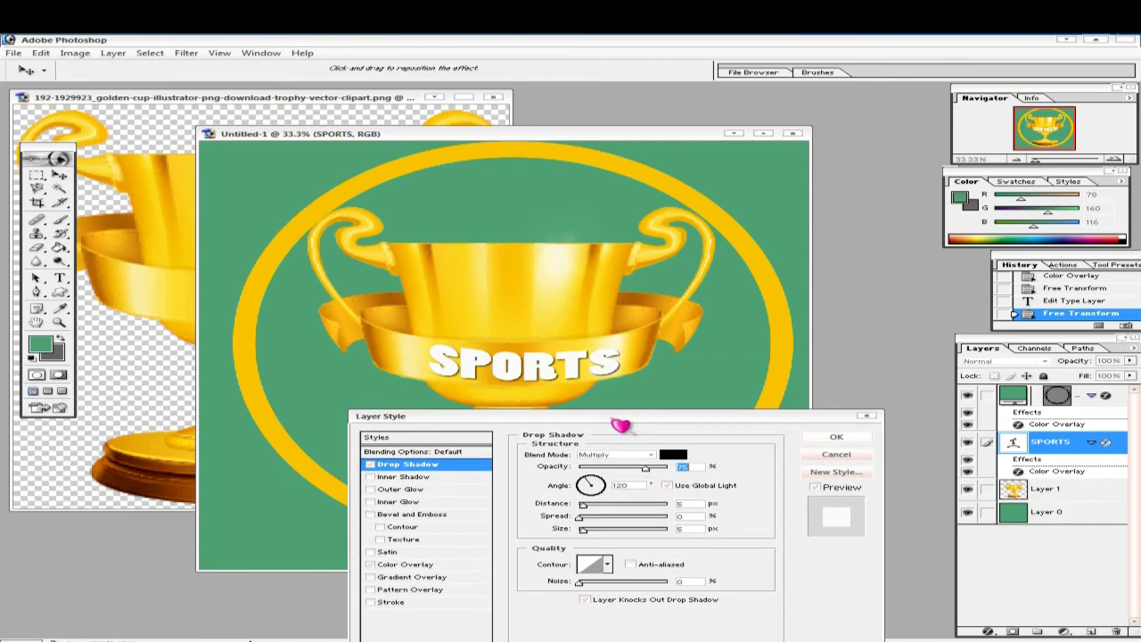
{"action": "left_click_drag", "start_coordinate": [588, 520], "coordinate": [665, 528]}
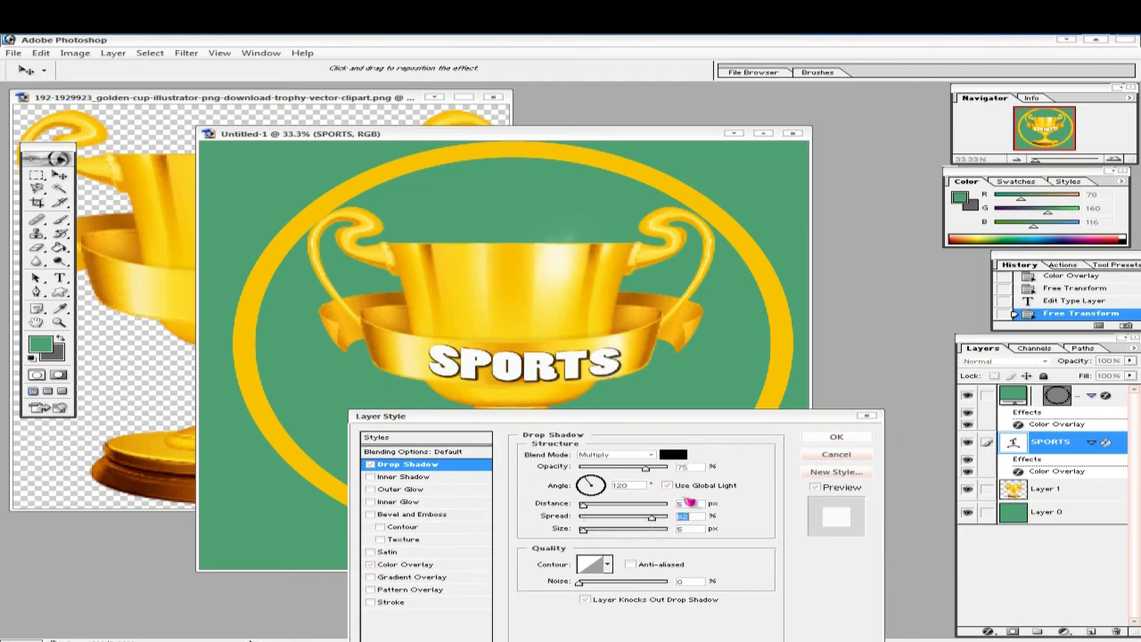
{"action": "left_click", "coordinate": [838, 437]}
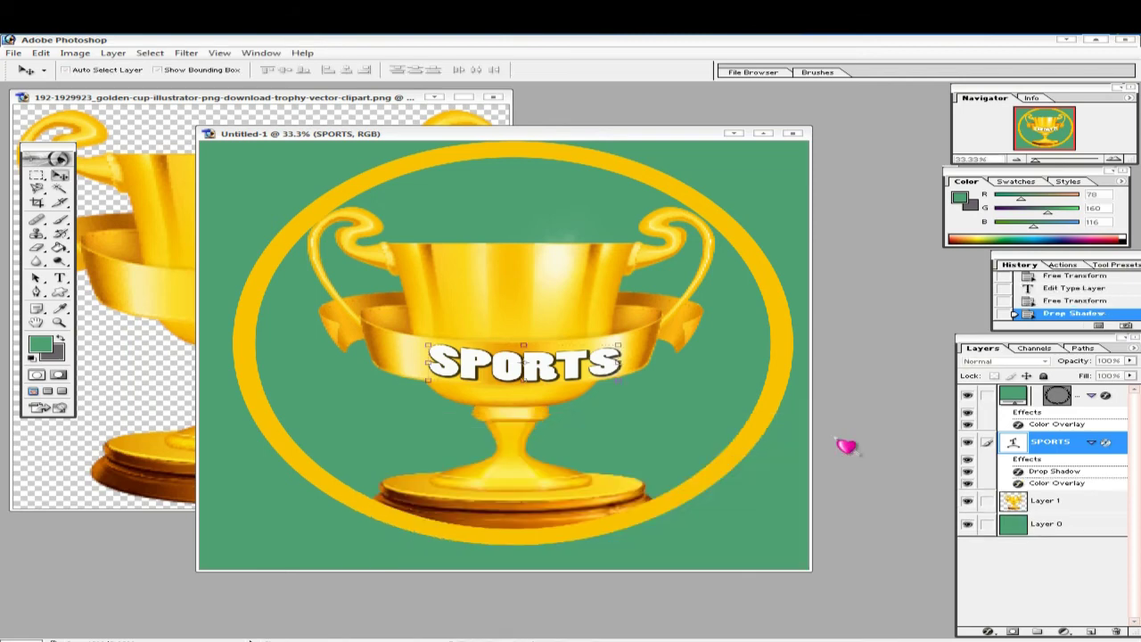
- On a new layer, type the person's name above the trophy in near-white R242 G249 B245
{"action": "key", "text": "ctrl+shift+alt+n"}
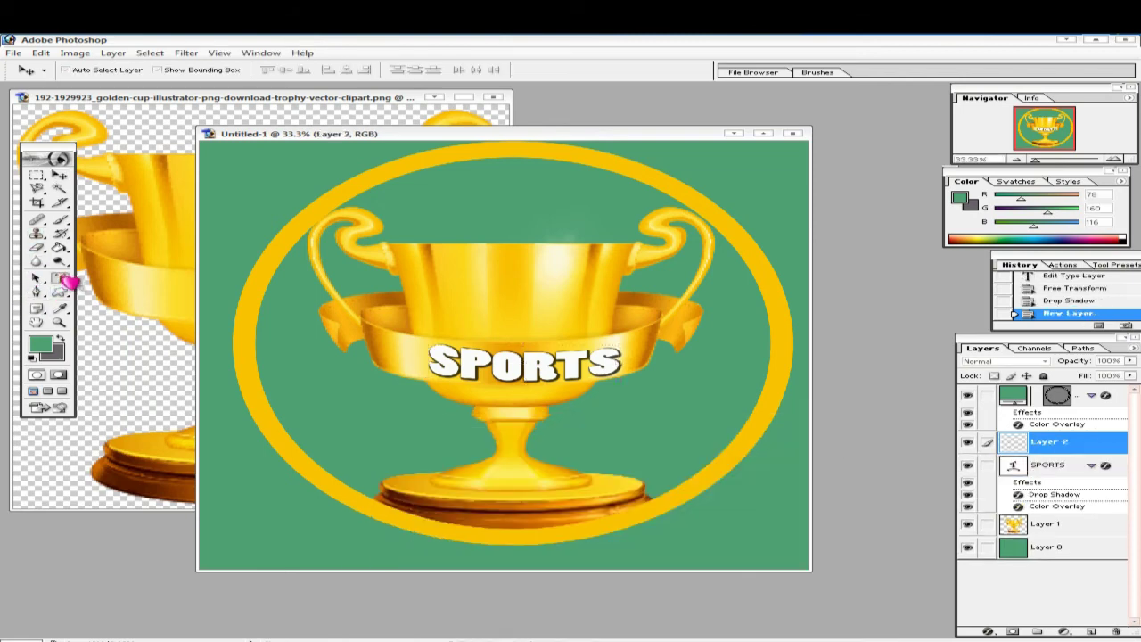
{"action": "left_click", "coordinate": [60, 278]}
{"action": "left_click", "coordinate": [412, 207]}
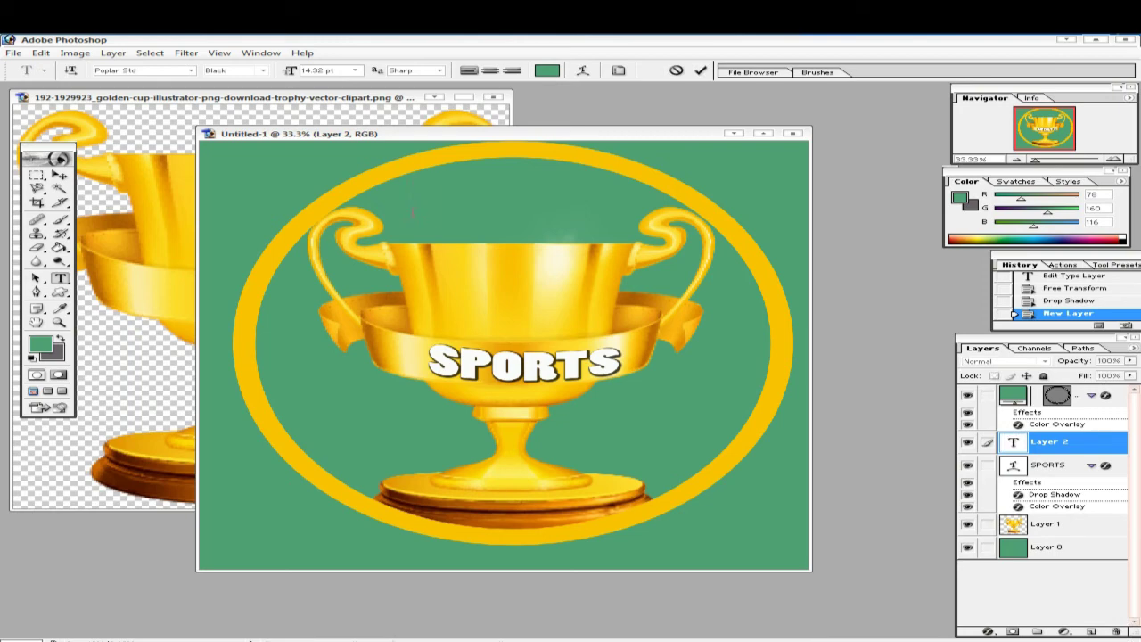
{"action": "left_click", "coordinate": [40, 344]}
{"action": "left_click", "coordinate": [586, 337]}
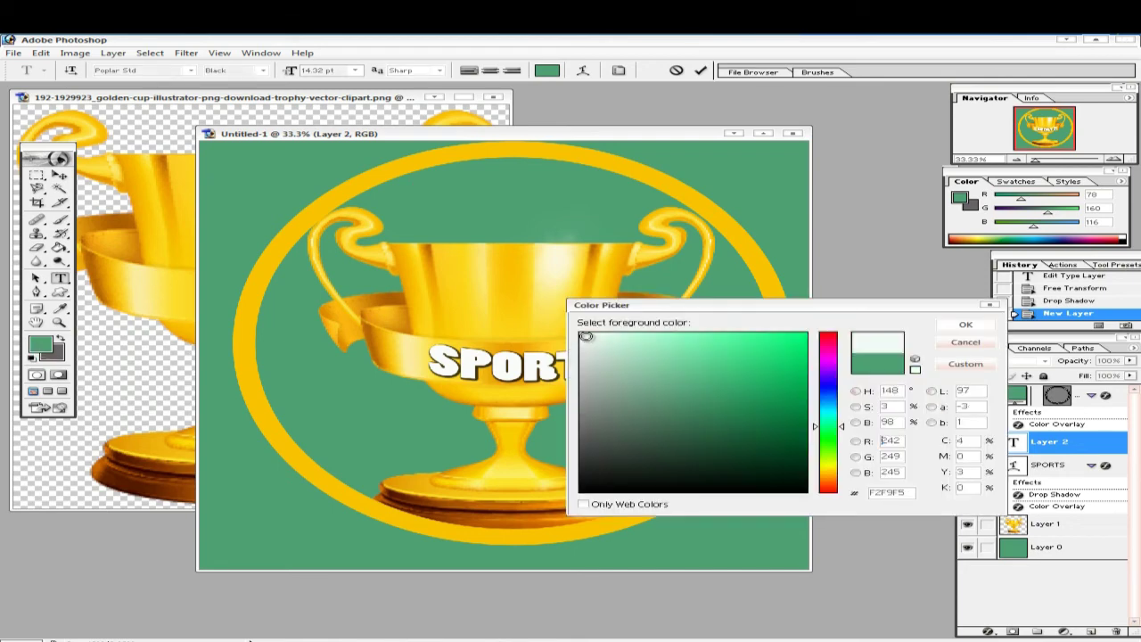
{"action": "key", "text": "Return"}
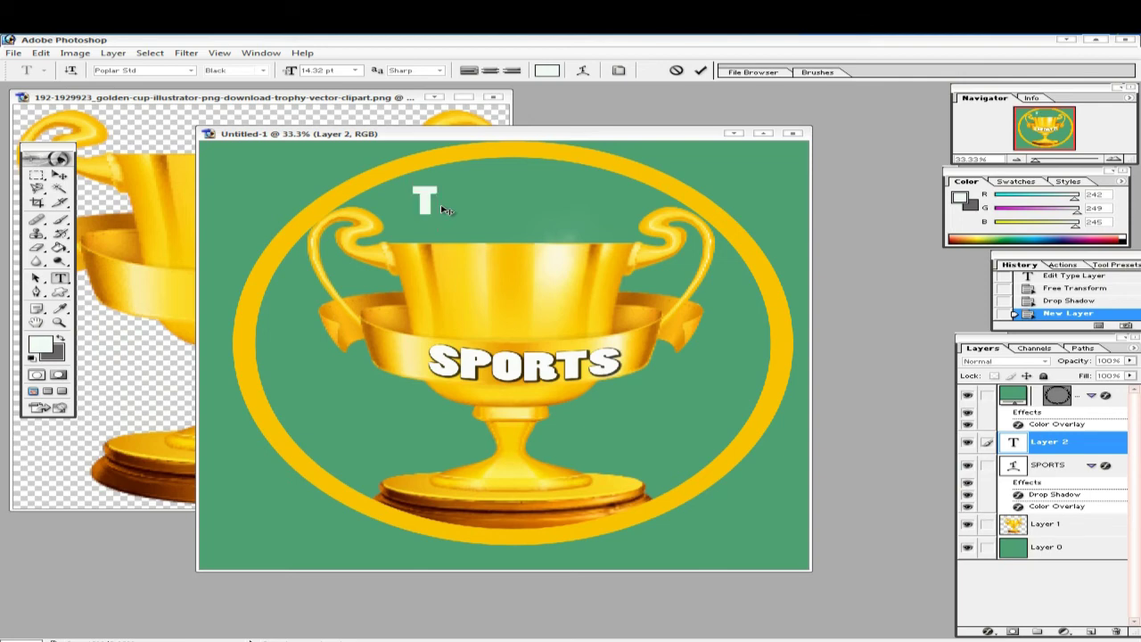
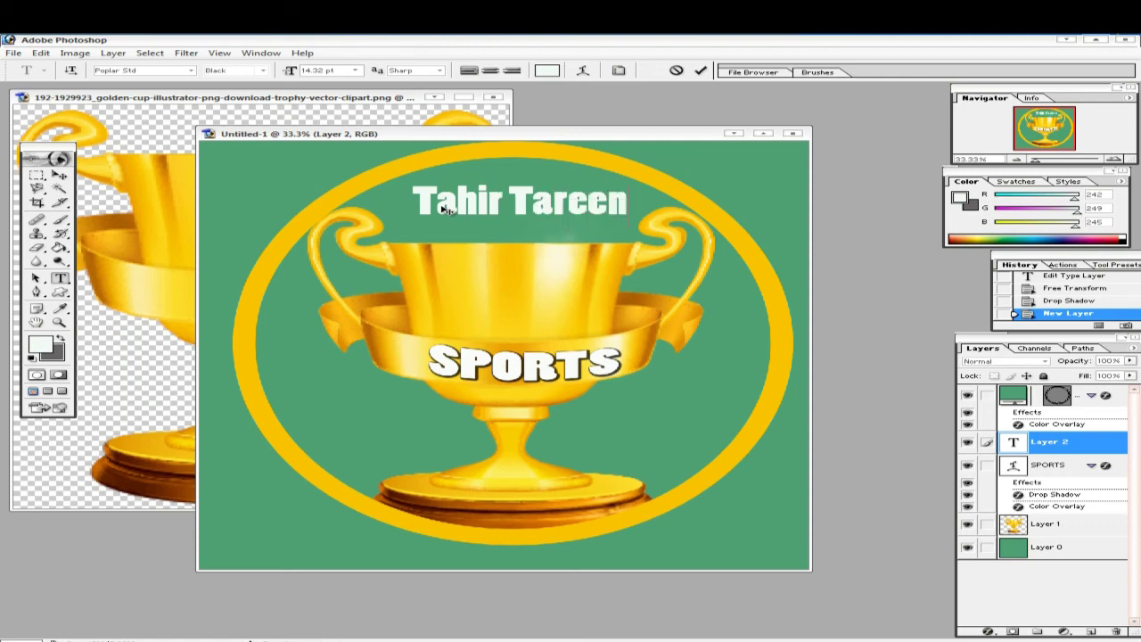
{"action": "left_click", "coordinate": [60, 176]}
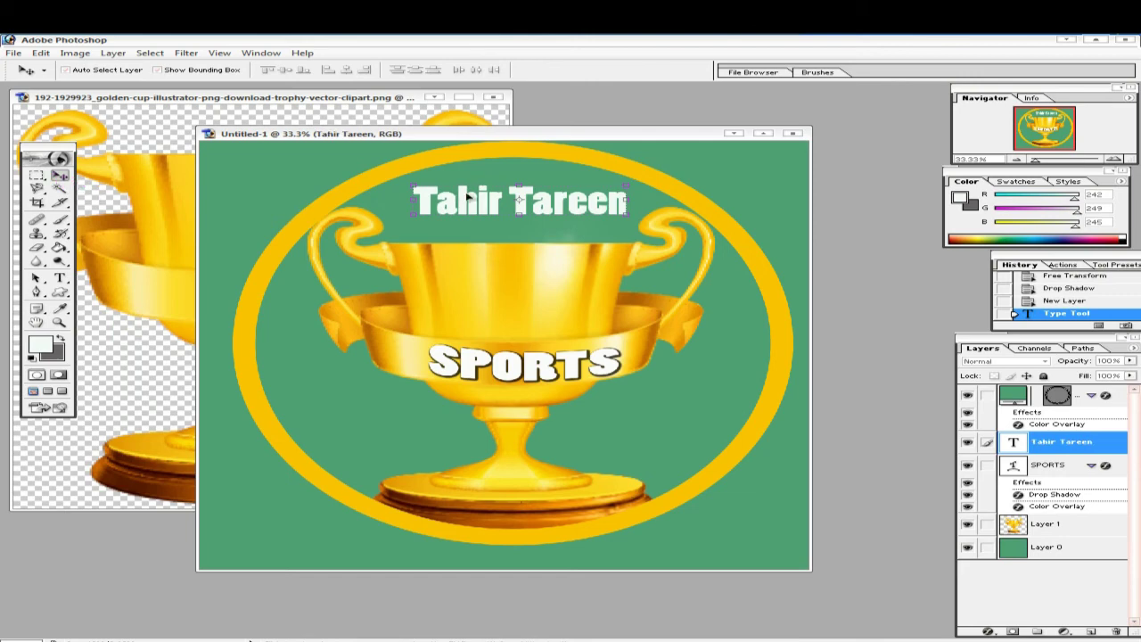
- Switch the name text to the RADAGUND script font and place it just above the cup's rim
{"action": "left_click_drag", "start_coordinate": [478, 202], "coordinate": [468, 209]}
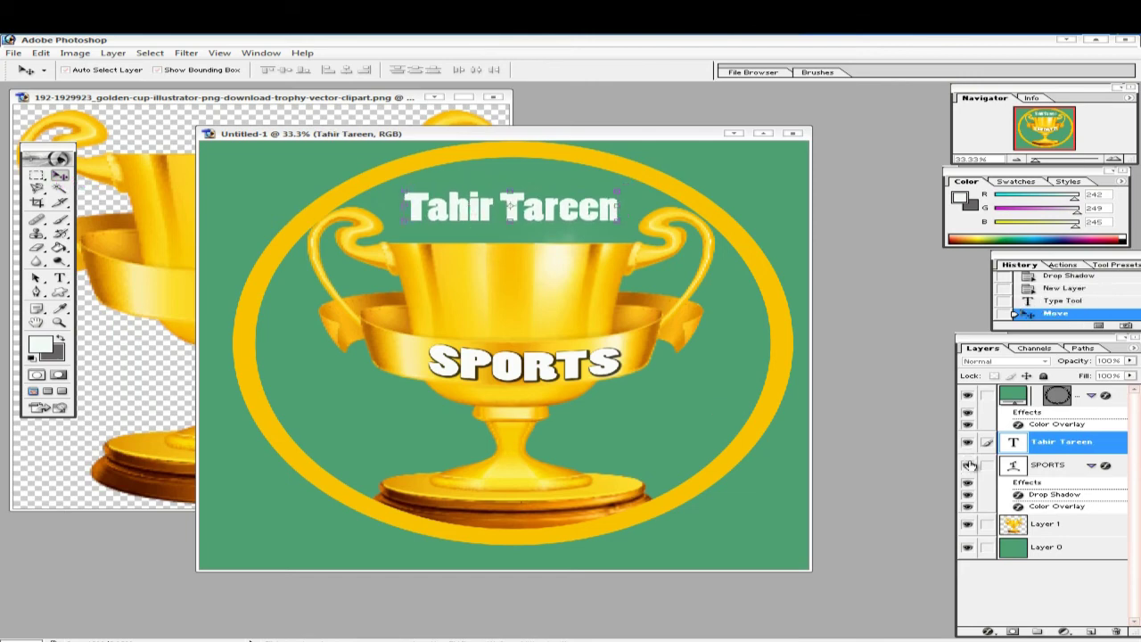
{"action": "double_click", "coordinate": [1016, 443]}
{"action": "left_click", "coordinate": [191, 70]}
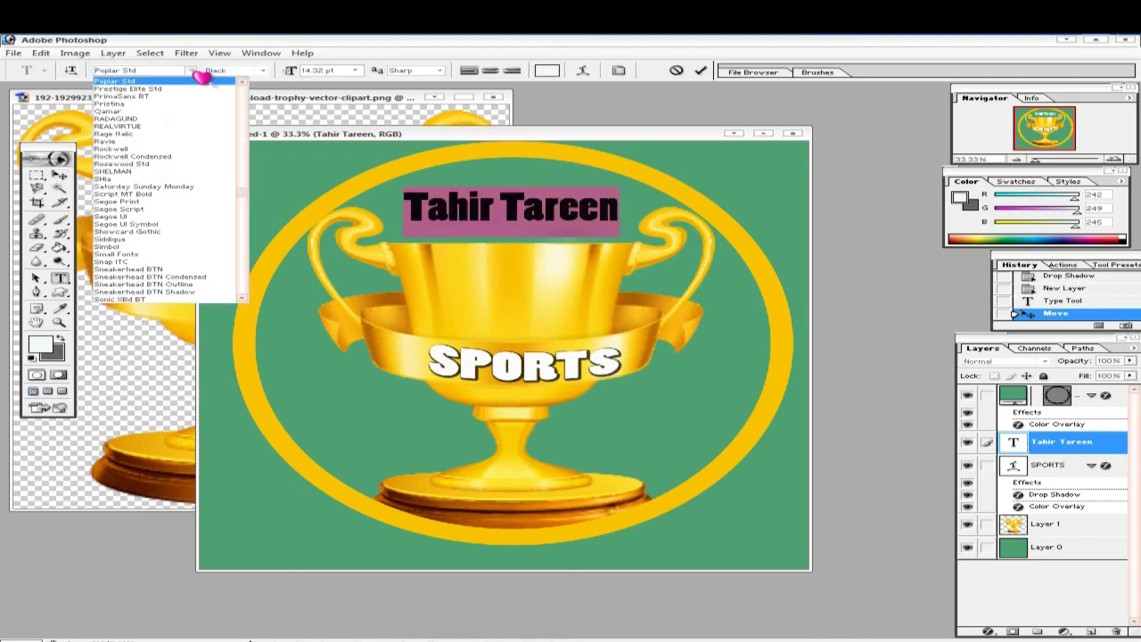
{"action": "left_click", "coordinate": [204, 77]}
{"action": "left_click", "coordinate": [192, 71]}
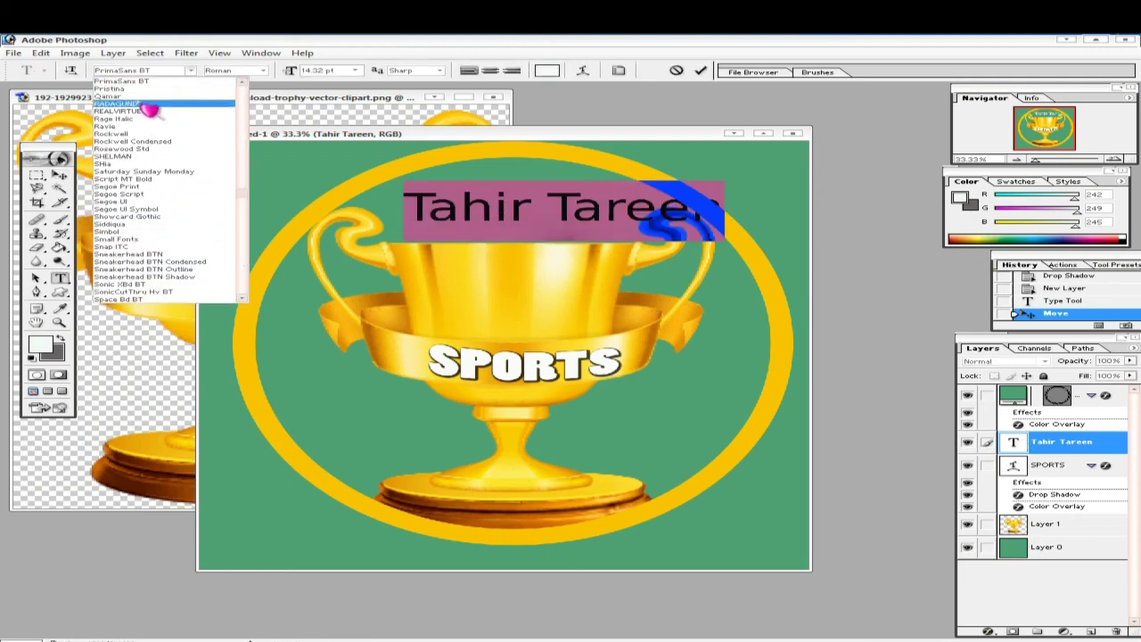
{"action": "left_click", "coordinate": [148, 111]}
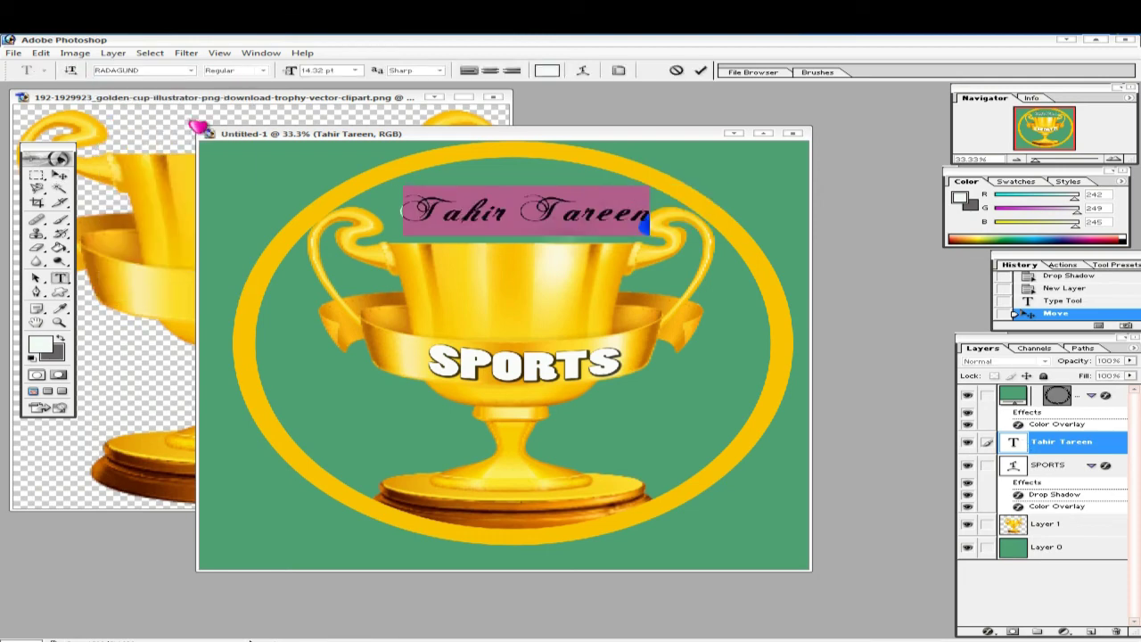
{"action": "left_click", "coordinate": [704, 72]}
{"action": "key", "text": "v"}
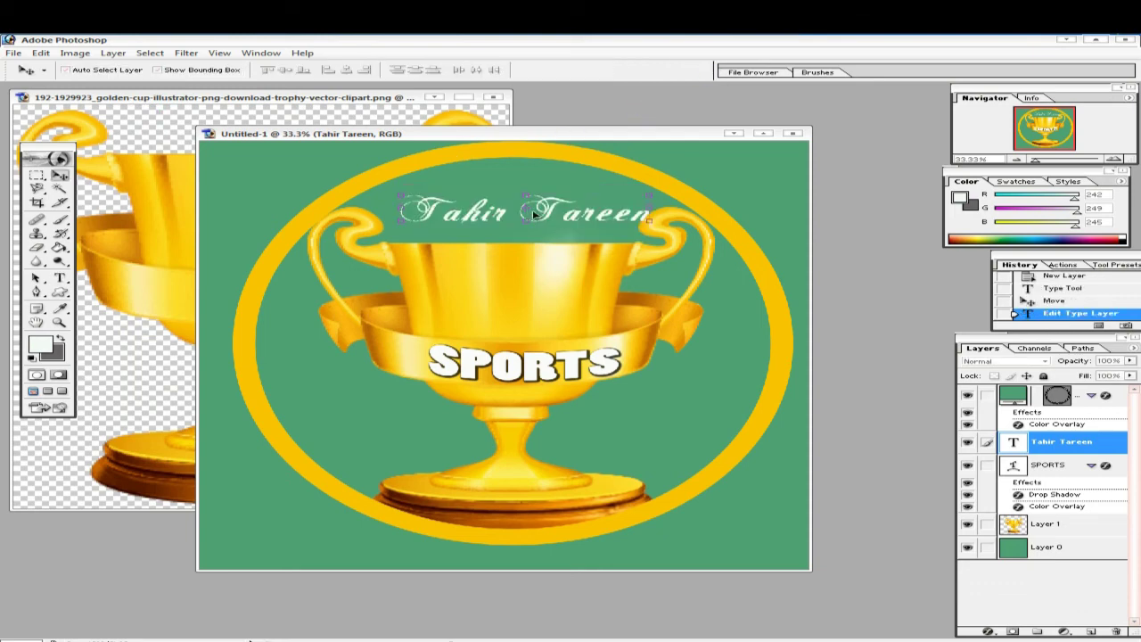
{"action": "left_click_drag", "start_coordinate": [552, 208], "coordinate": [538, 212]}
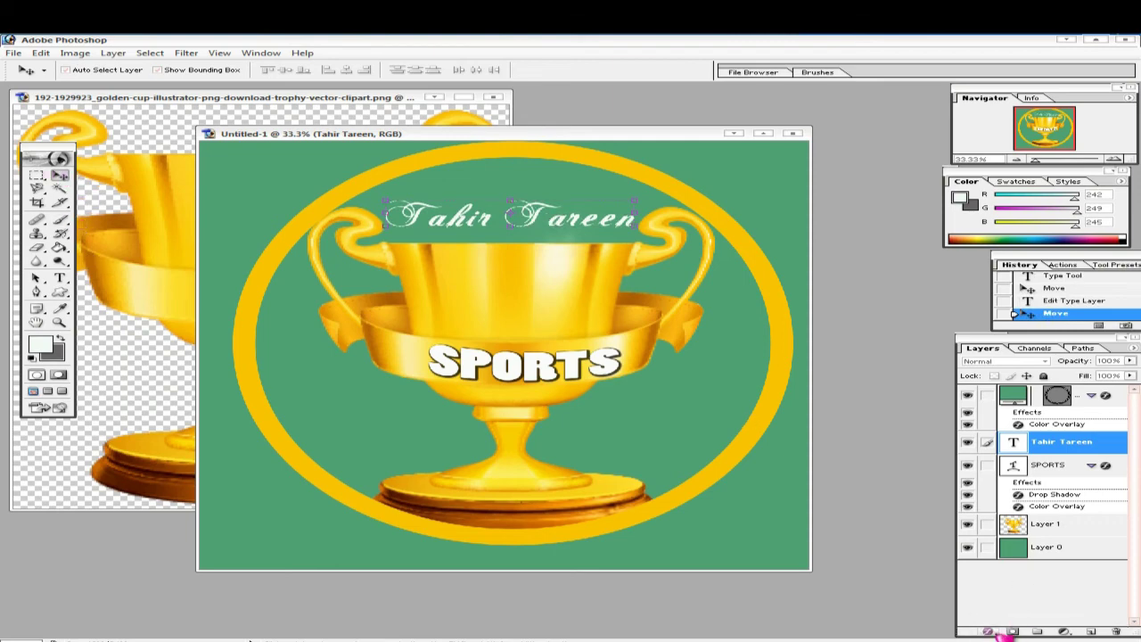
- Give the name text a dark Drop Shadow with Spread and Size raised to 49
{"action": "left_click", "coordinate": [988, 631]}
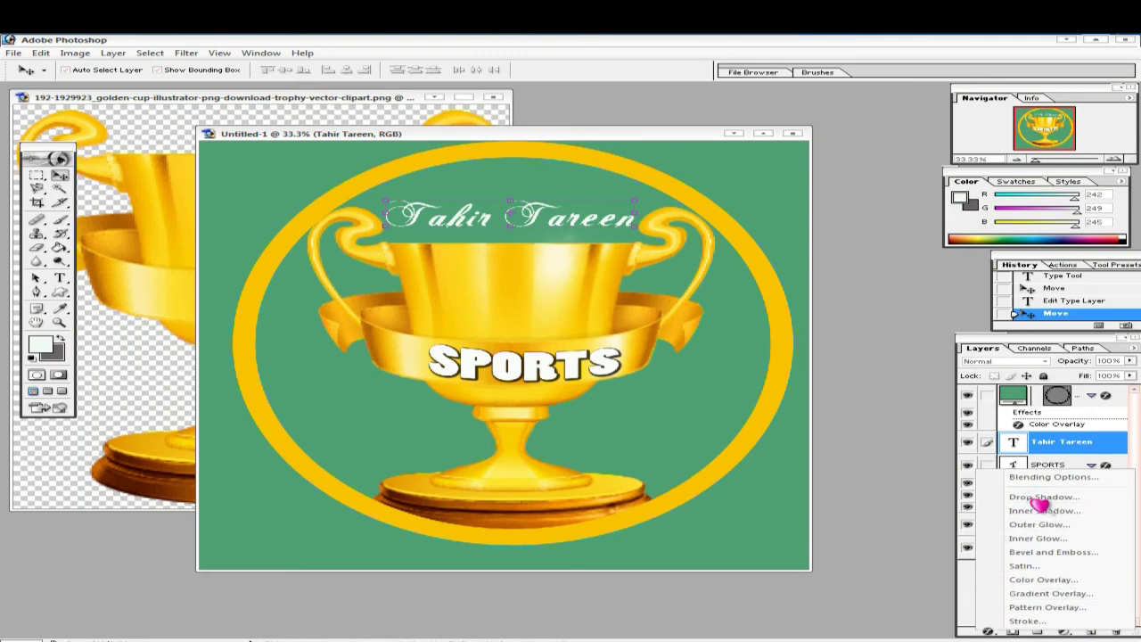
{"action": "left_click", "coordinate": [1039, 497]}
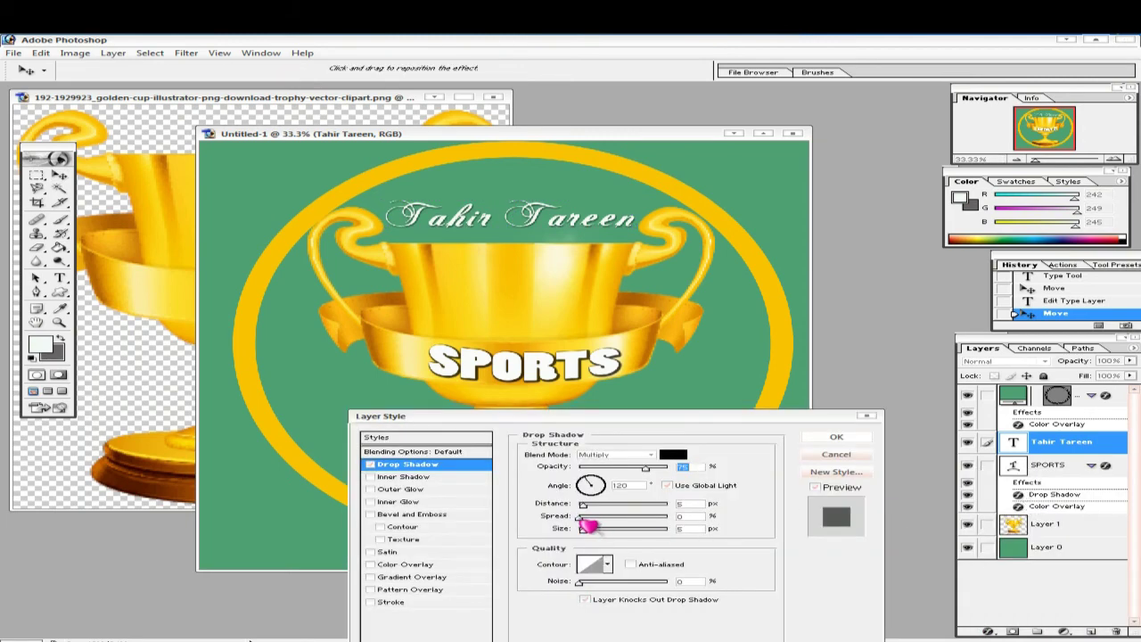
{"action": "left_click_drag", "start_coordinate": [585, 523], "coordinate": [634, 526]}
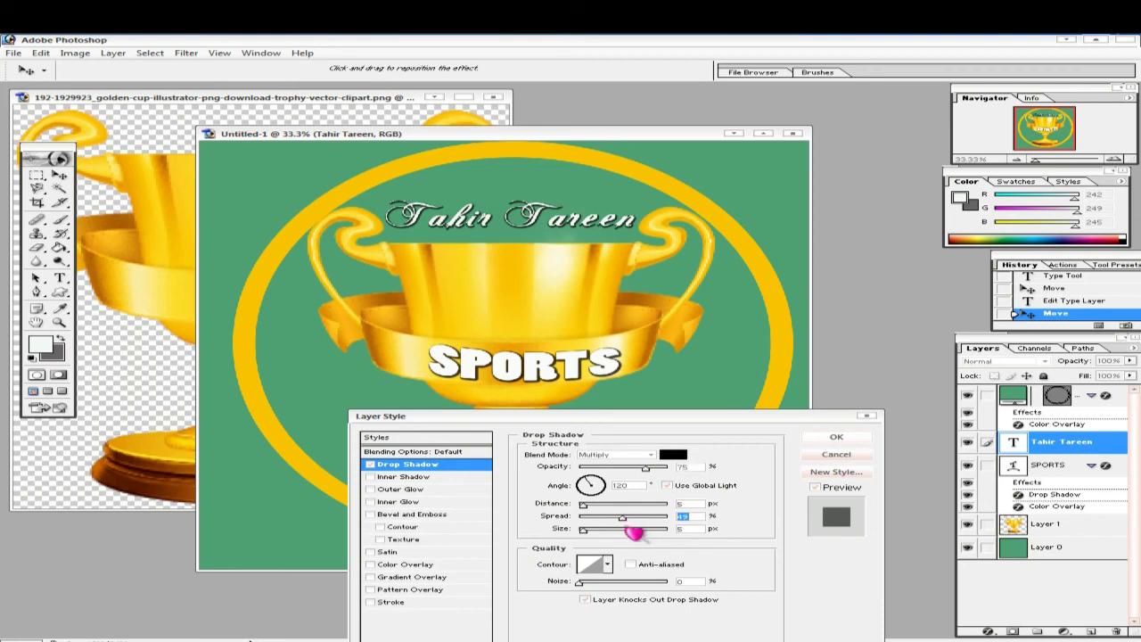
{"action": "left_click_drag", "start_coordinate": [595, 513], "coordinate": [611, 538]}
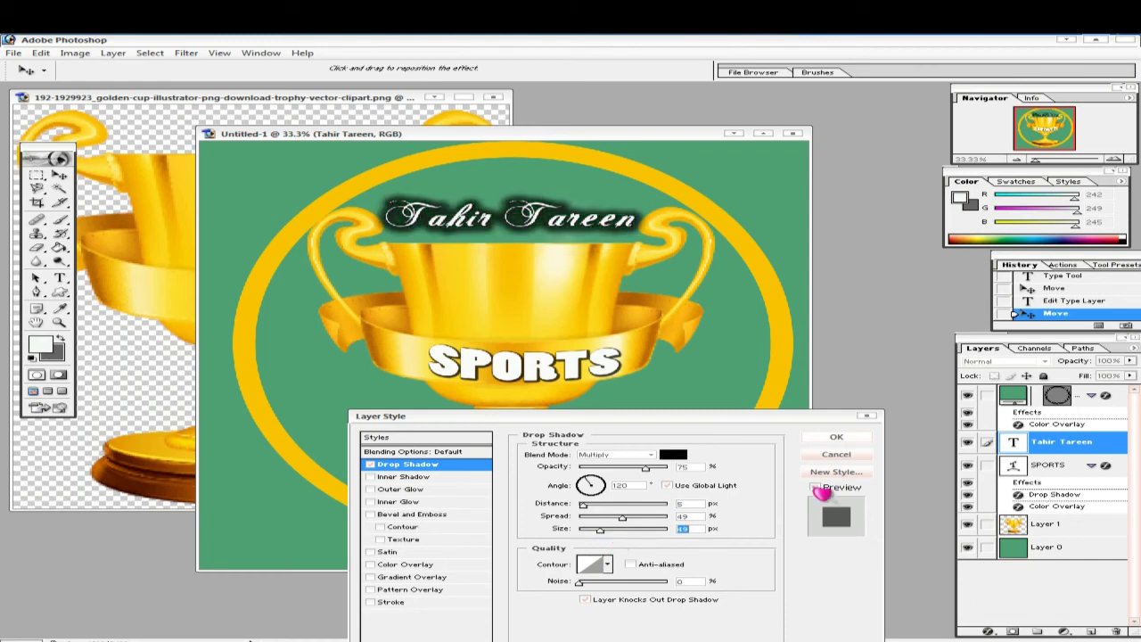
- Add a gold F9BF01 Color Overlay sampled from the trophy and apply both effects
{"action": "left_click", "coordinate": [412, 568]}
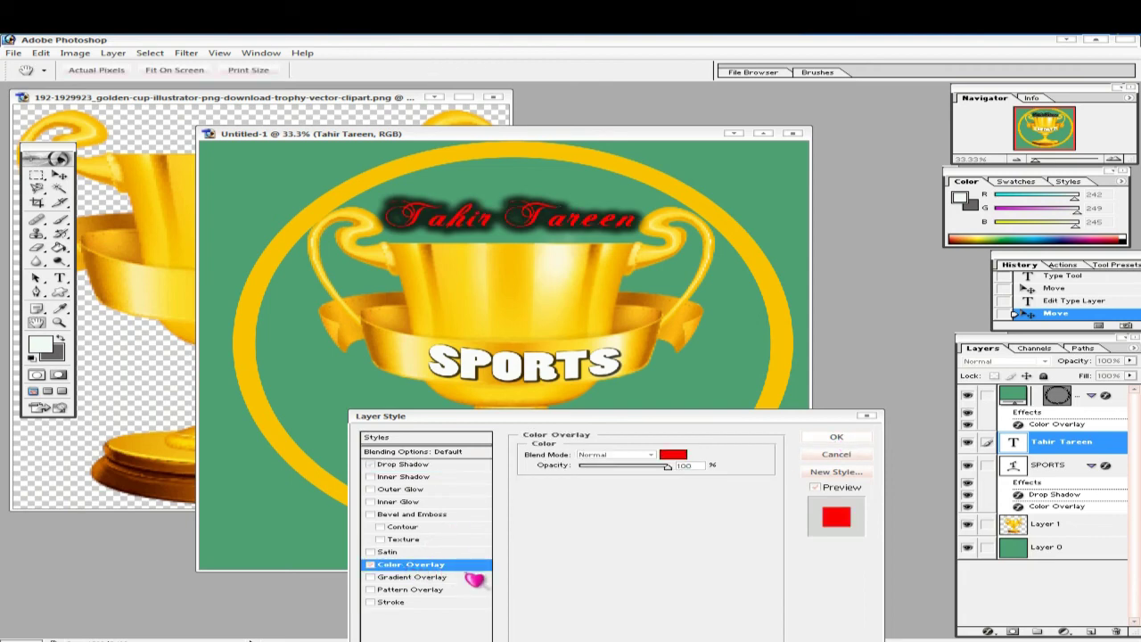
{"action": "left_click", "coordinate": [675, 455]}
{"action": "left_click", "coordinate": [518, 281]}
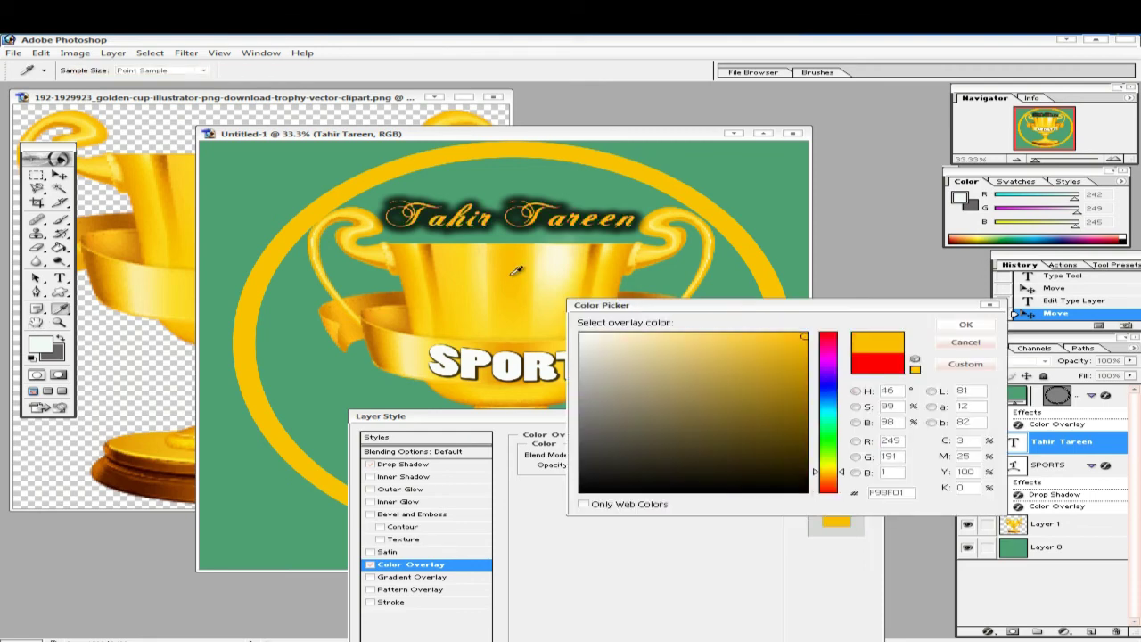
{"action": "left_click", "coordinate": [966, 325]}
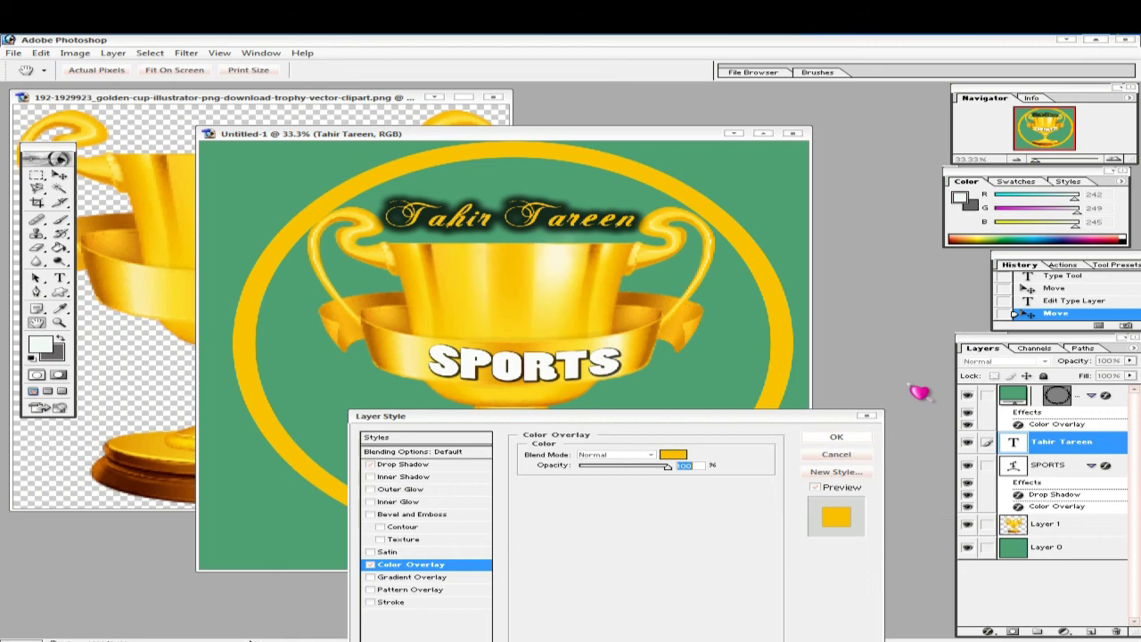
{"action": "left_click", "coordinate": [837, 437]}
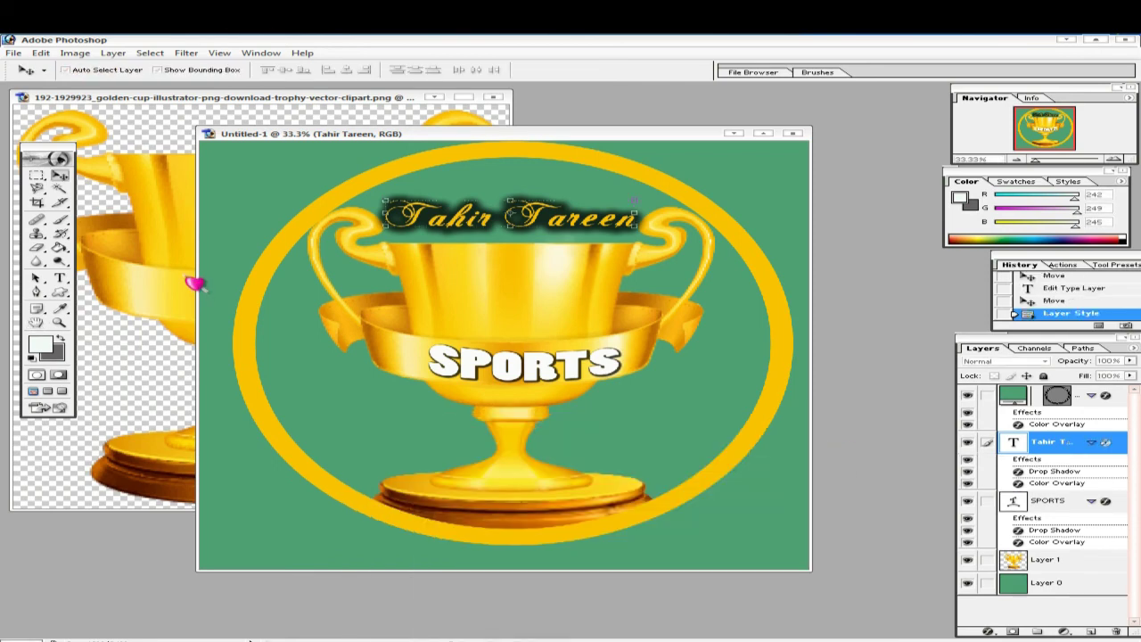
- Add a new empty layer, then start Save As with JPEG chosen as the format
{"action": "left_click", "coordinate": [1090, 631]}
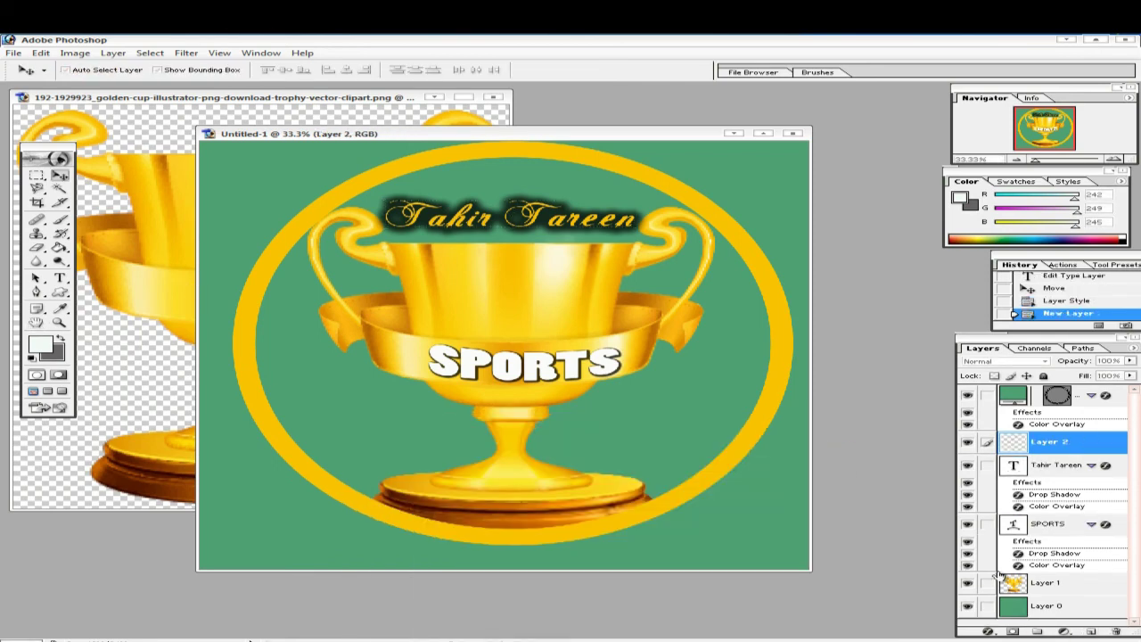
{"action": "left_click", "coordinate": [13, 52]}
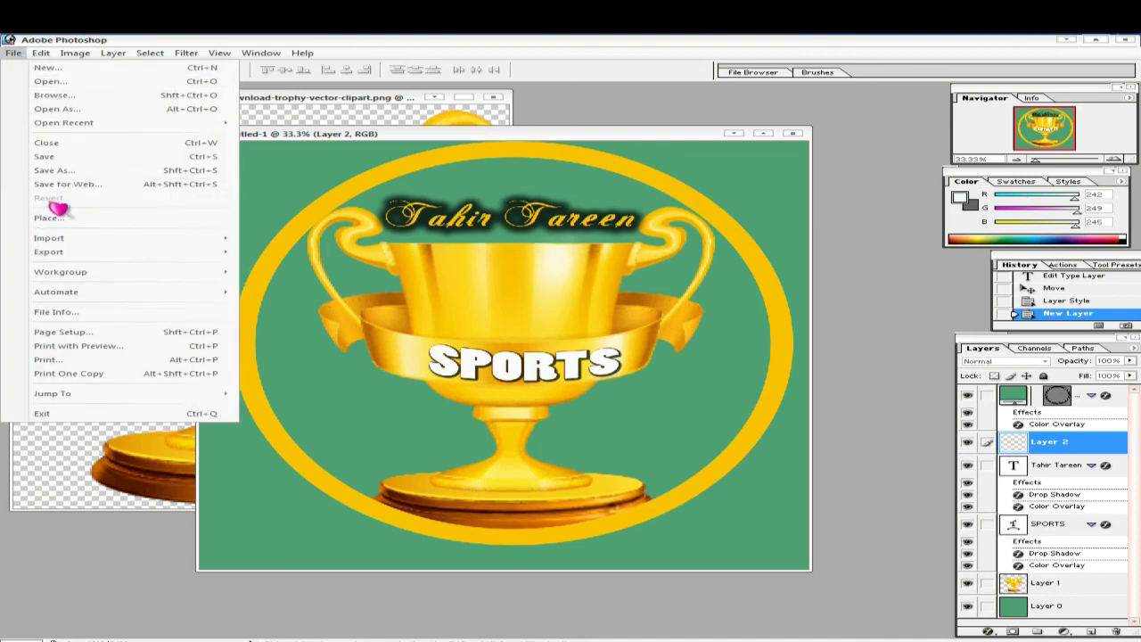
{"action": "left_click", "coordinate": [55, 170]}
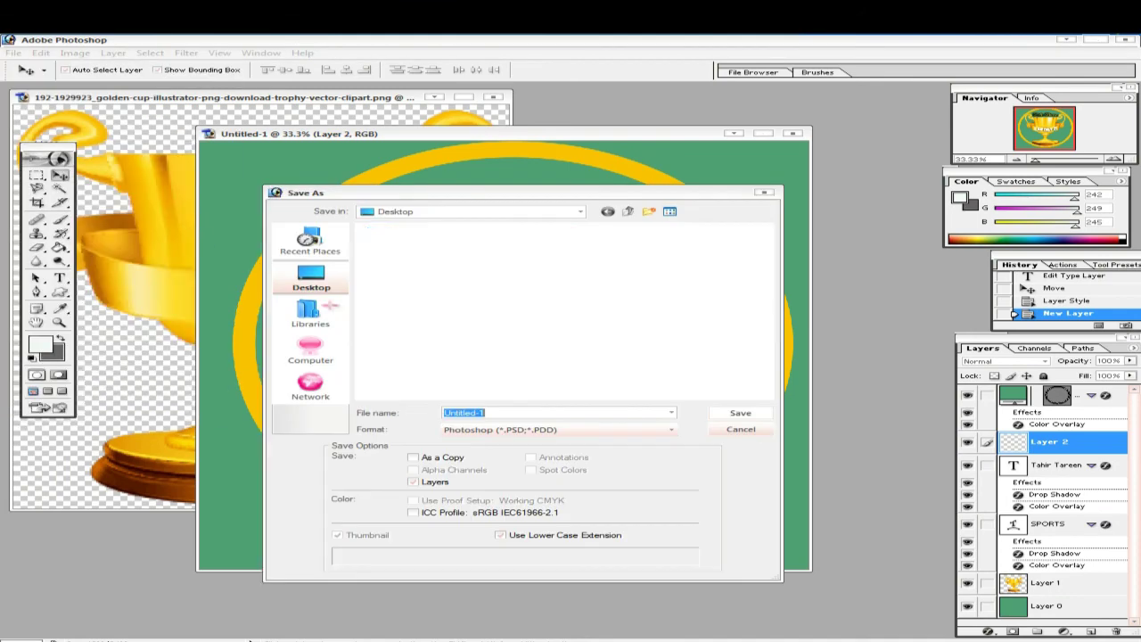
{"action": "left_click", "coordinate": [674, 431]}
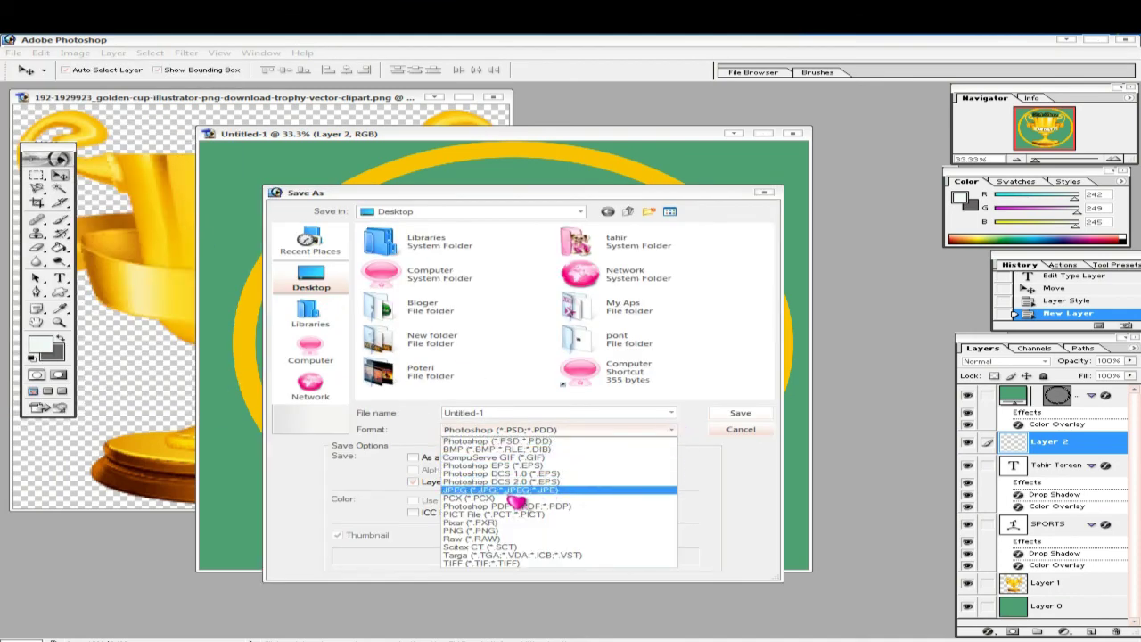
{"action": "left_click", "coordinate": [533, 492]}
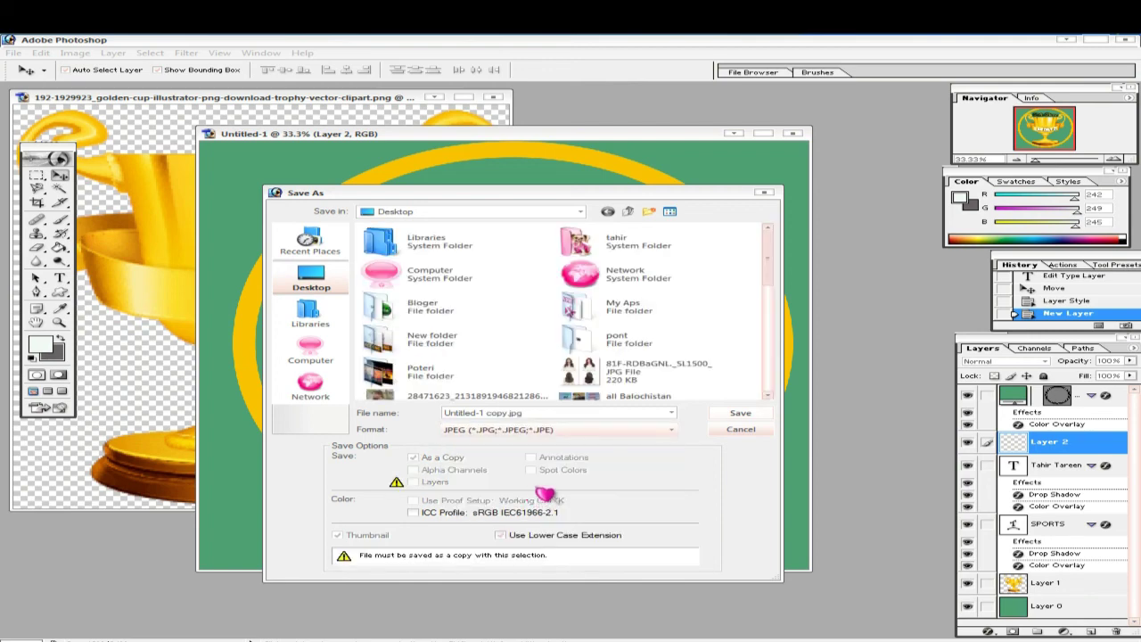
{"action": "left_click", "coordinate": [678, 435]}
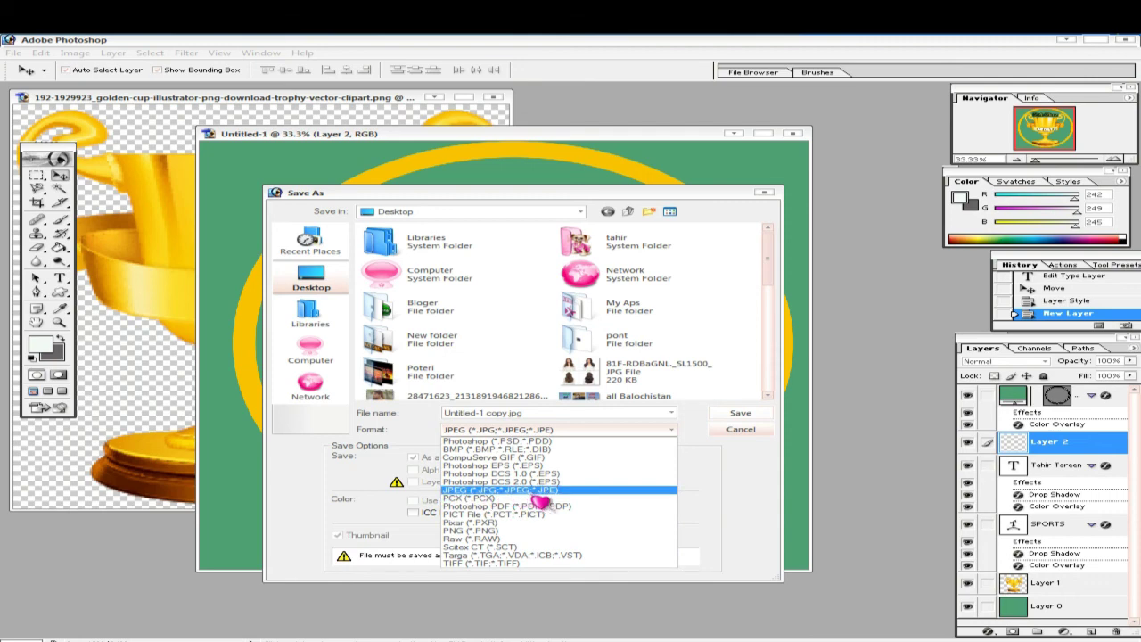
{"action": "left_click", "coordinate": [535, 492]}
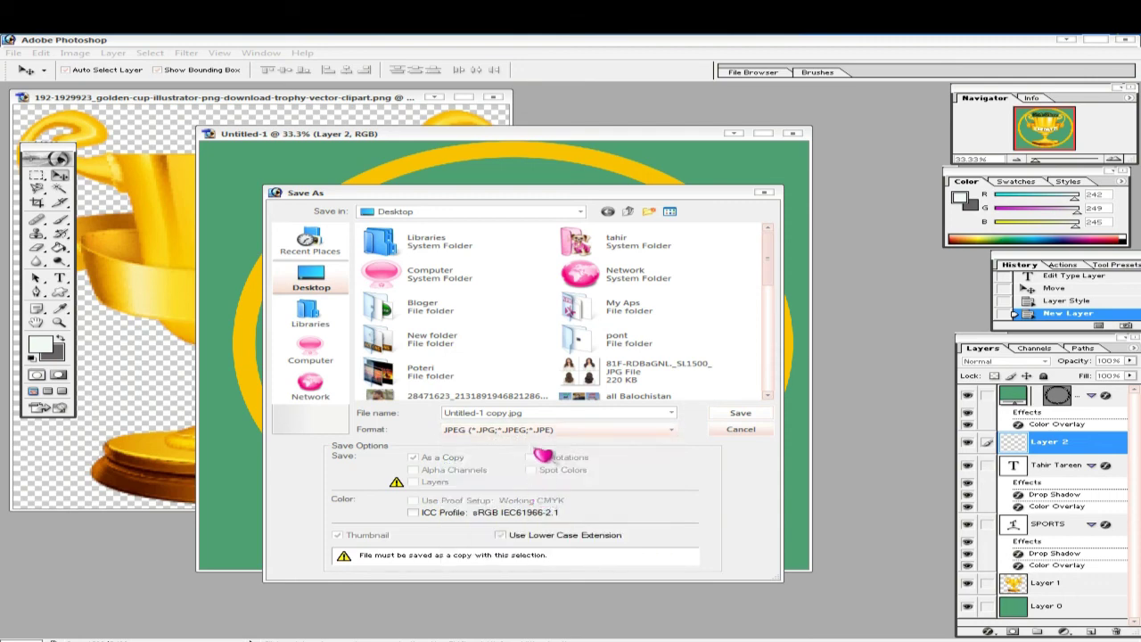
- Name the file 'facebook logo' and save it, accepting the default JPEG options
{"action": "left_click", "coordinate": [539, 412]}
{"action": "key", "text": "BackSpace"}
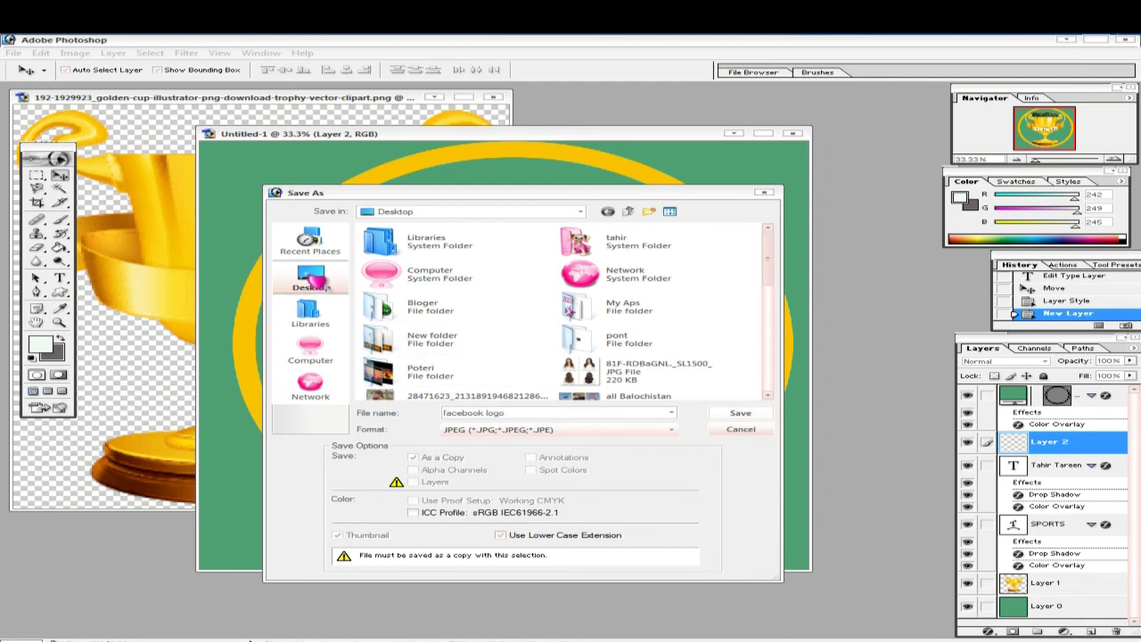
{"action": "left_click", "coordinate": [732, 412]}
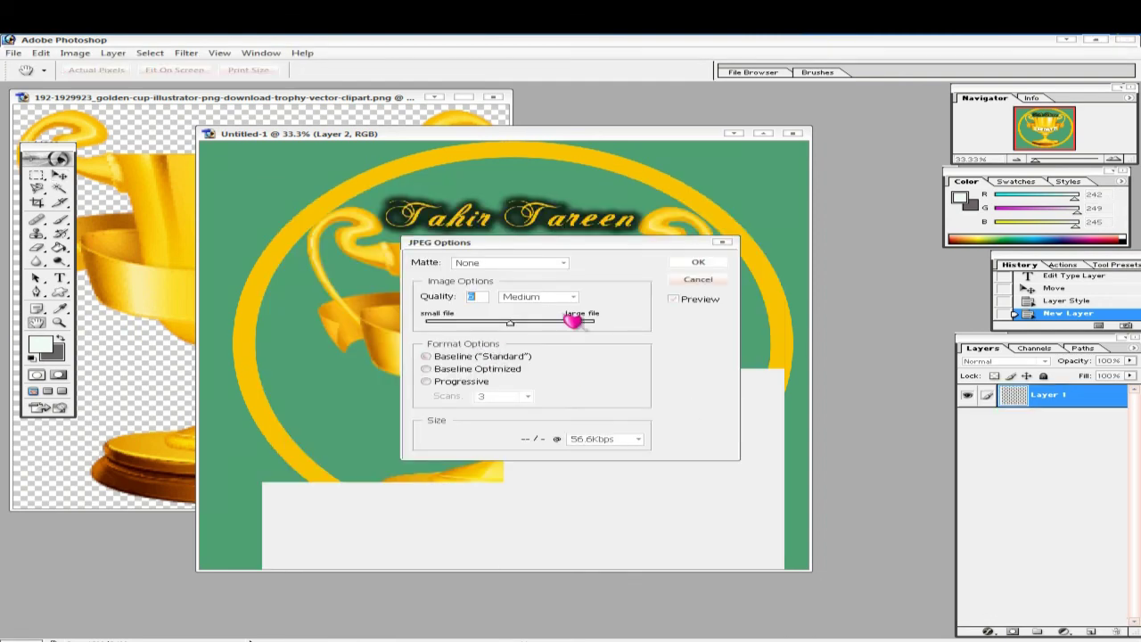
{"action": "left_click", "coordinate": [718, 259]}
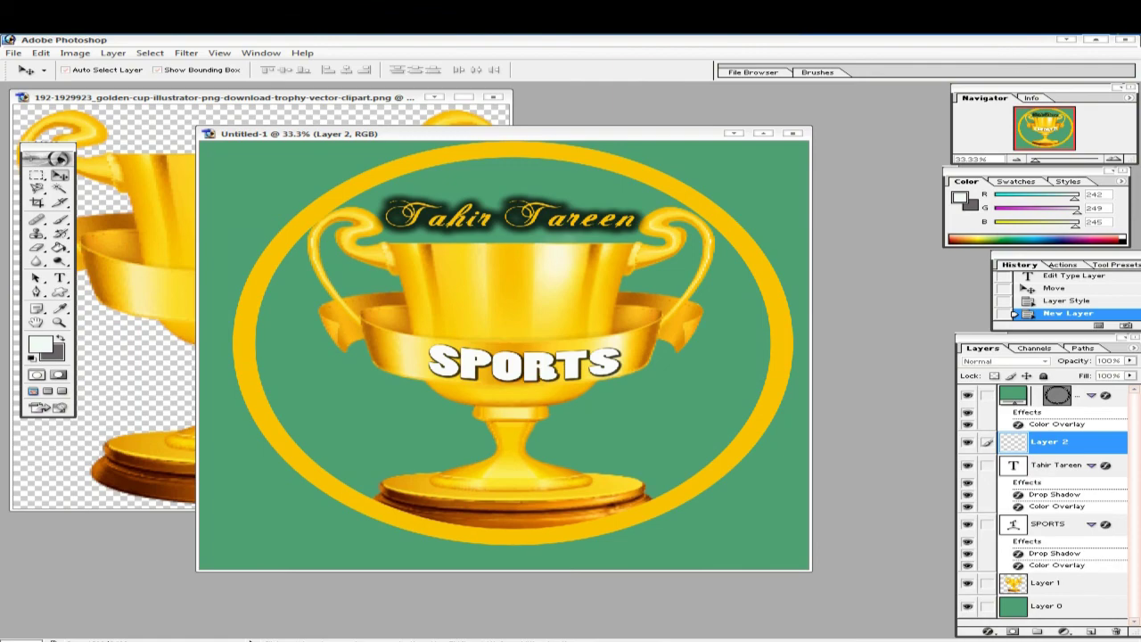
{"action": "key", "text": "alt+Tab"}
- Switch to the Facebook page, maximize the browser window, and close the chat conversation
{"action": "scroll", "coordinate": [392, 259], "scroll_direction": "down", "scroll_amount": 3}
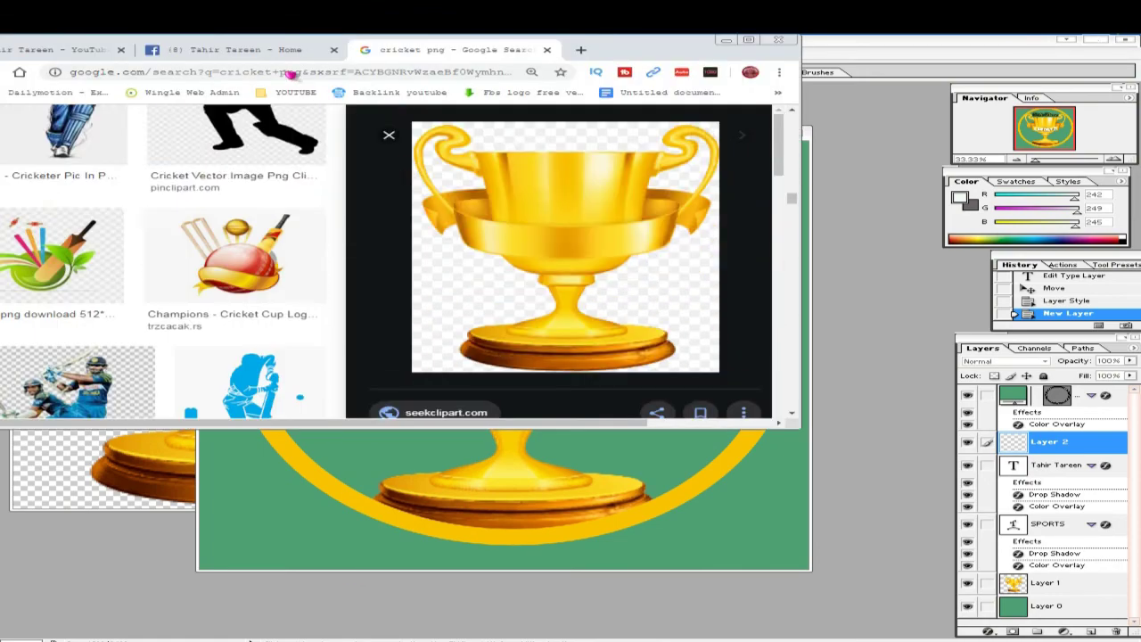
{"action": "left_click", "coordinate": [222, 51]}
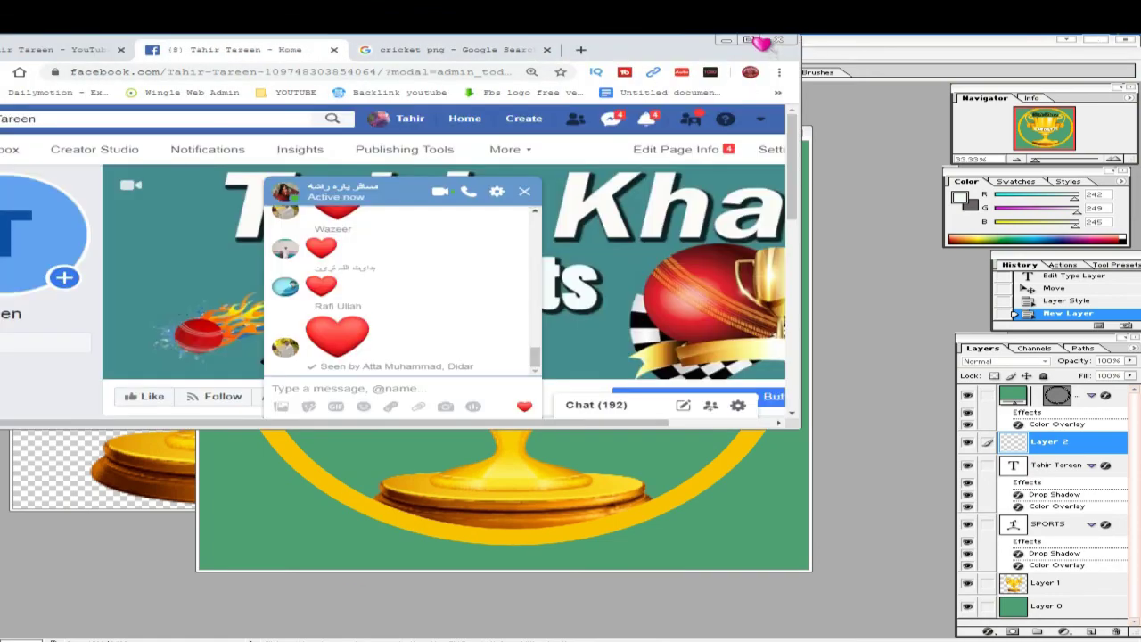
{"action": "left_click", "coordinate": [751, 40]}
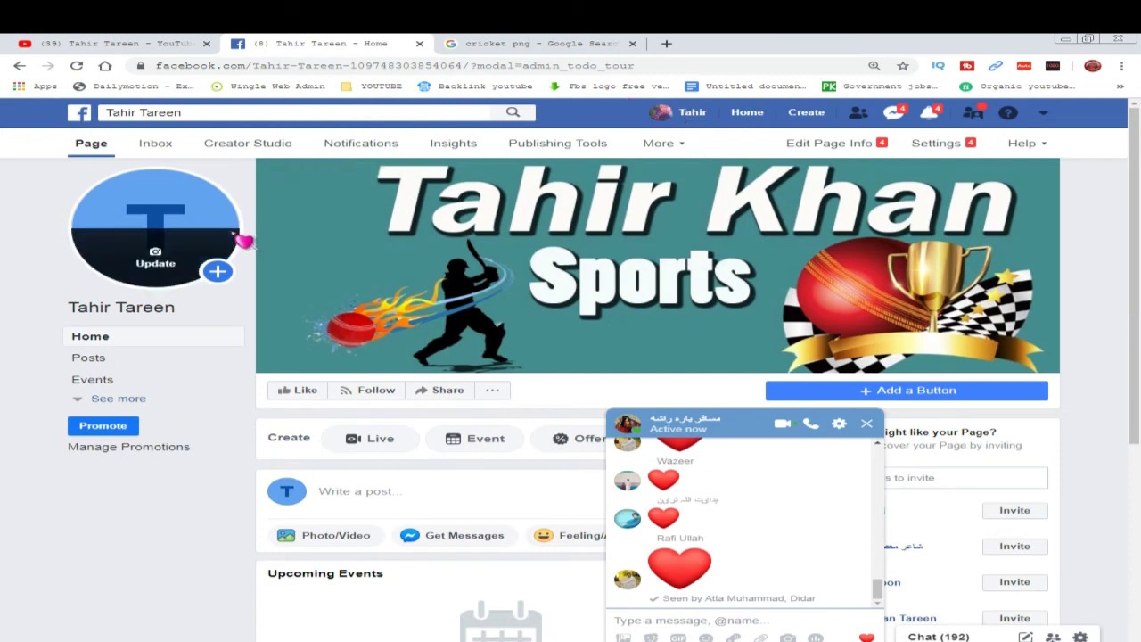
{"action": "left_click", "coordinate": [866, 424]}
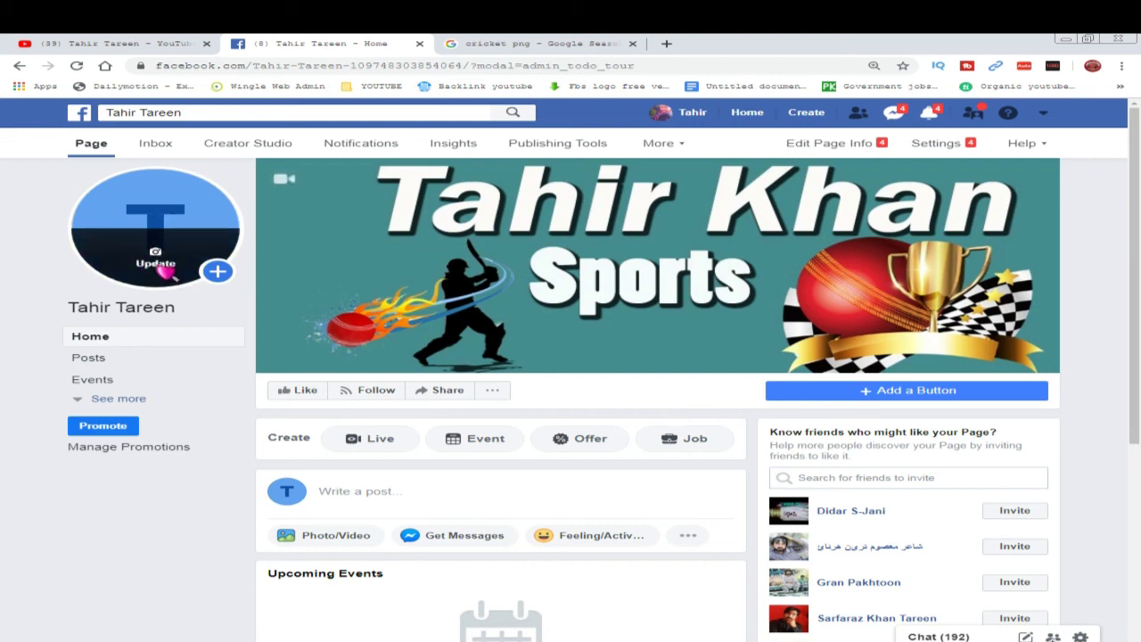
- Upload the 'facebook logo' image as a new profile photo
{"action": "left_click", "coordinate": [156, 264]}
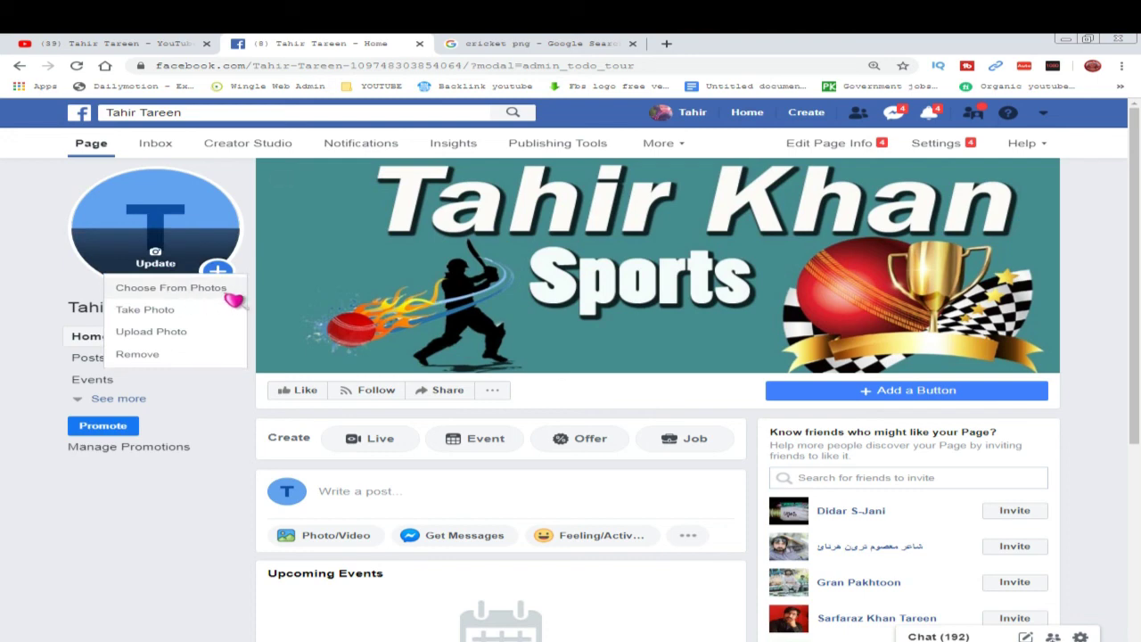
{"action": "left_click", "coordinate": [168, 337]}
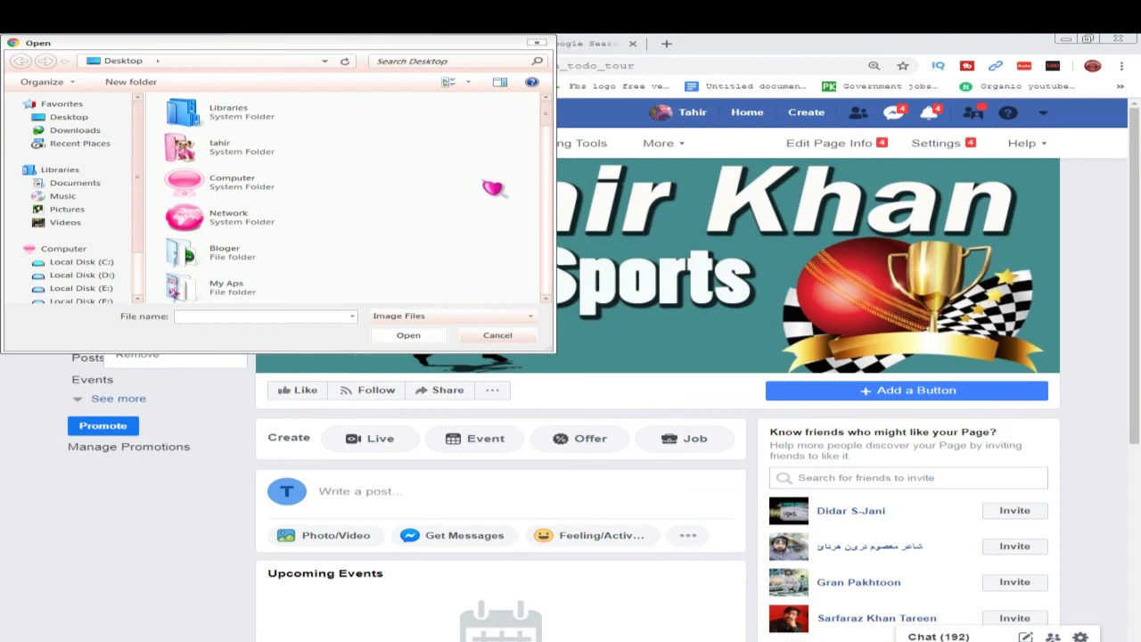
{"action": "key", "text": "f"}
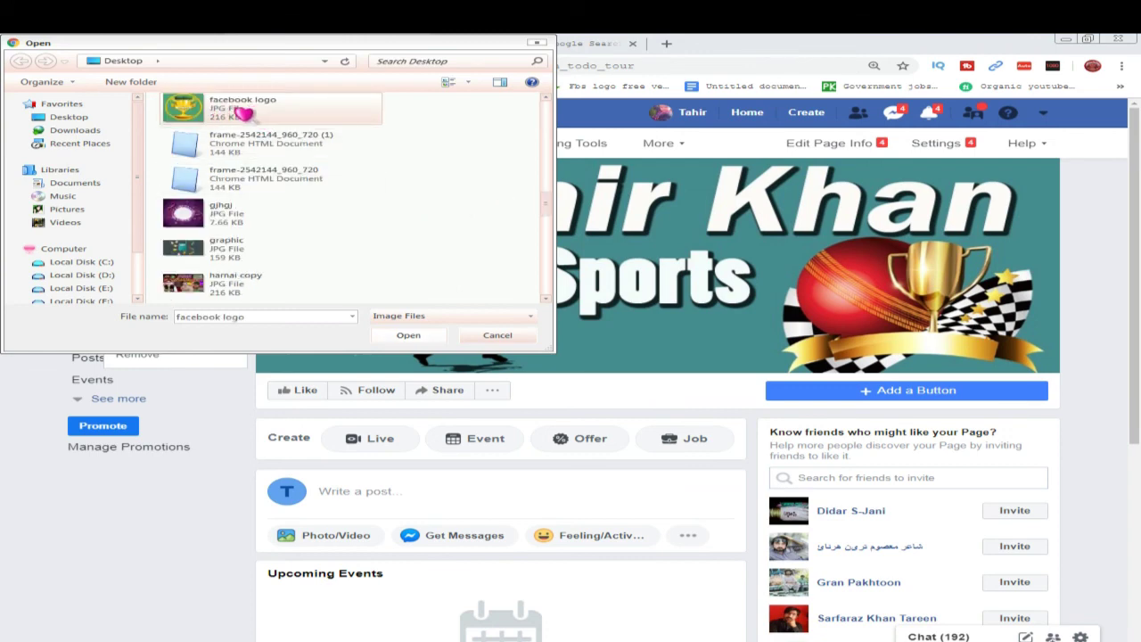
{"action": "double_click", "coordinate": [243, 114]}
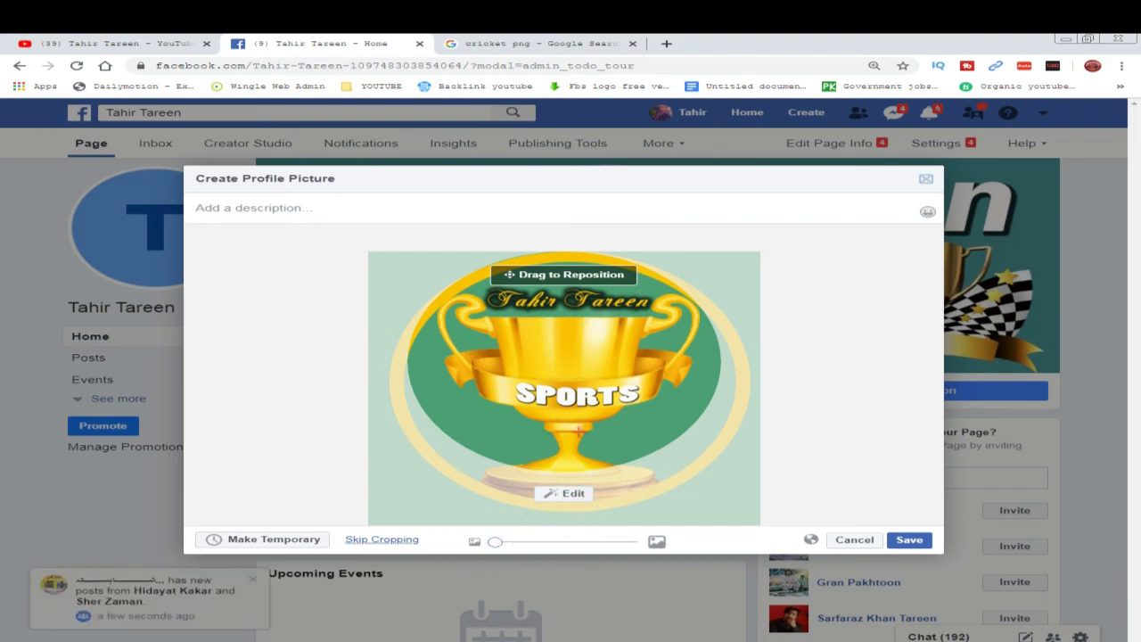
- Save the uploaded 'facebook logo' badge in the Create Profile Picture dialog
{"action": "left_click", "coordinate": [916, 541]}
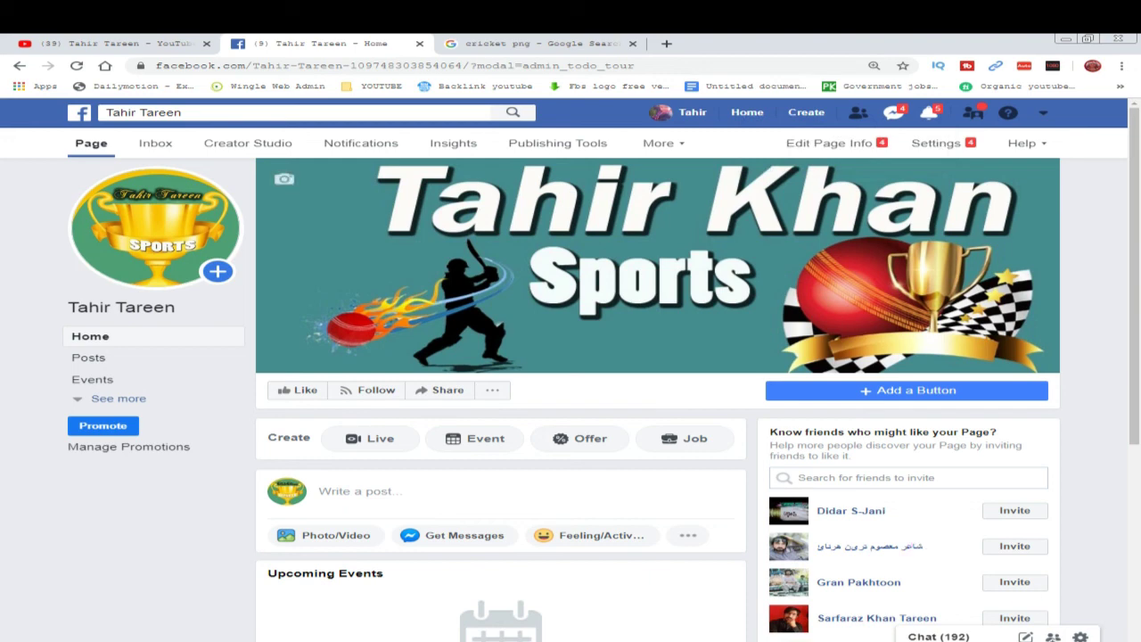
{"action": "mouse_move", "coordinate": [693, 337]}
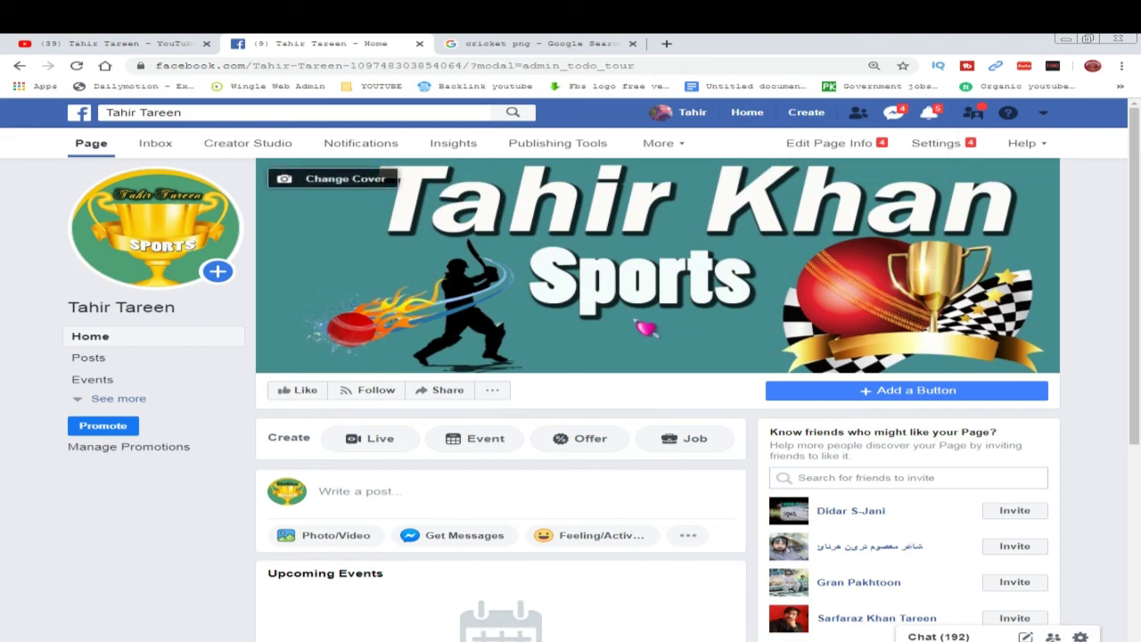